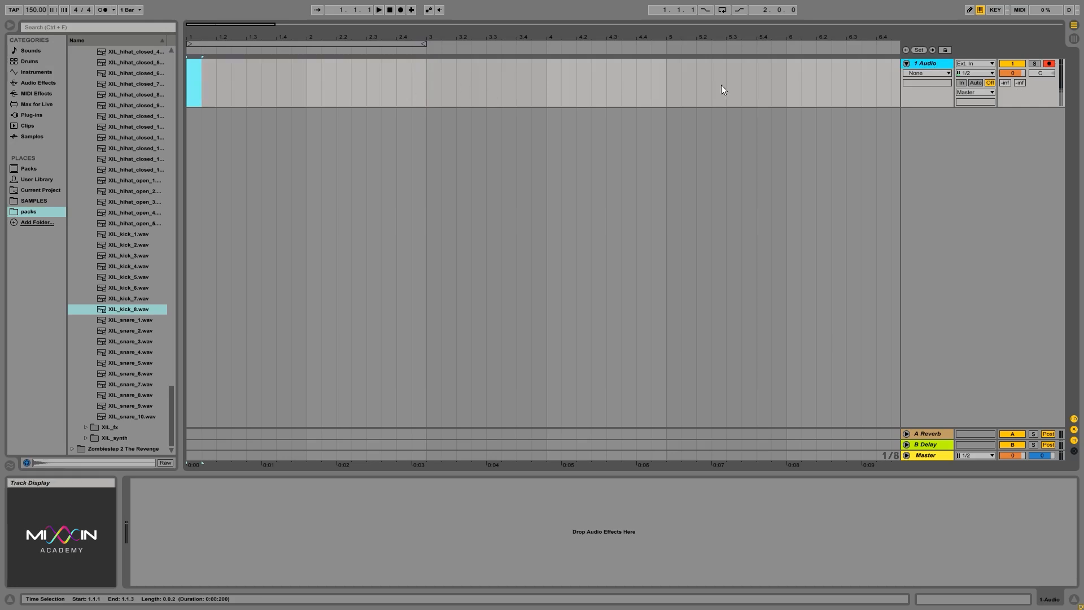
# Check the audio device, sample rate and latency settings in the preferences
pyautogui.click(968, 62)
pyautogui.click(975, 64)
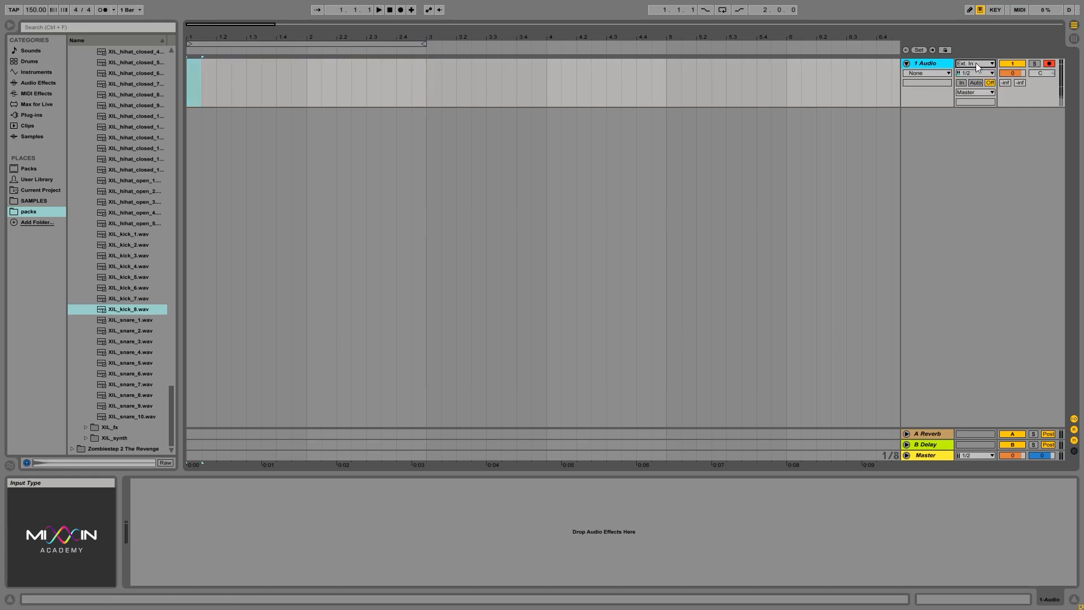
pyautogui.hotkey('ctrl', ',')
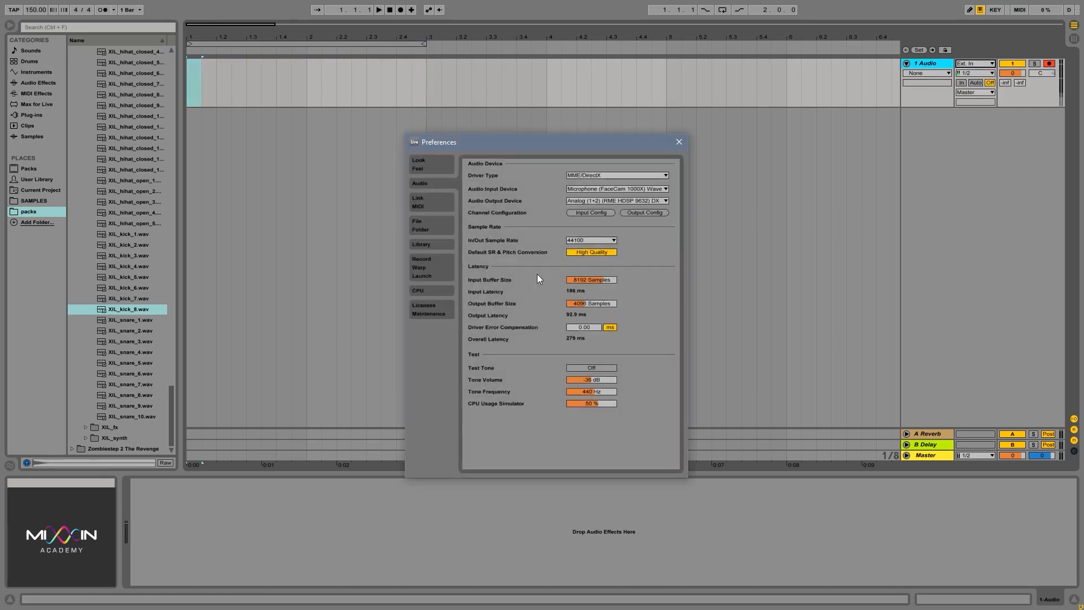
pyautogui.click(678, 141)
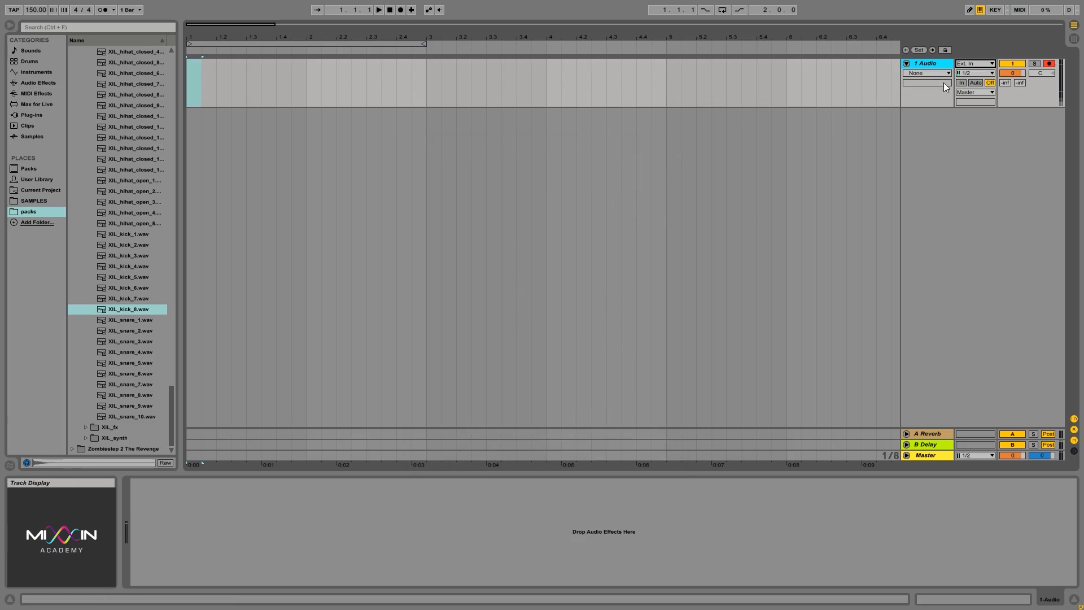
# Set the 1 Audio track's input to Ext. In with the stereo channel pair 1/2
pyautogui.click(975, 63)
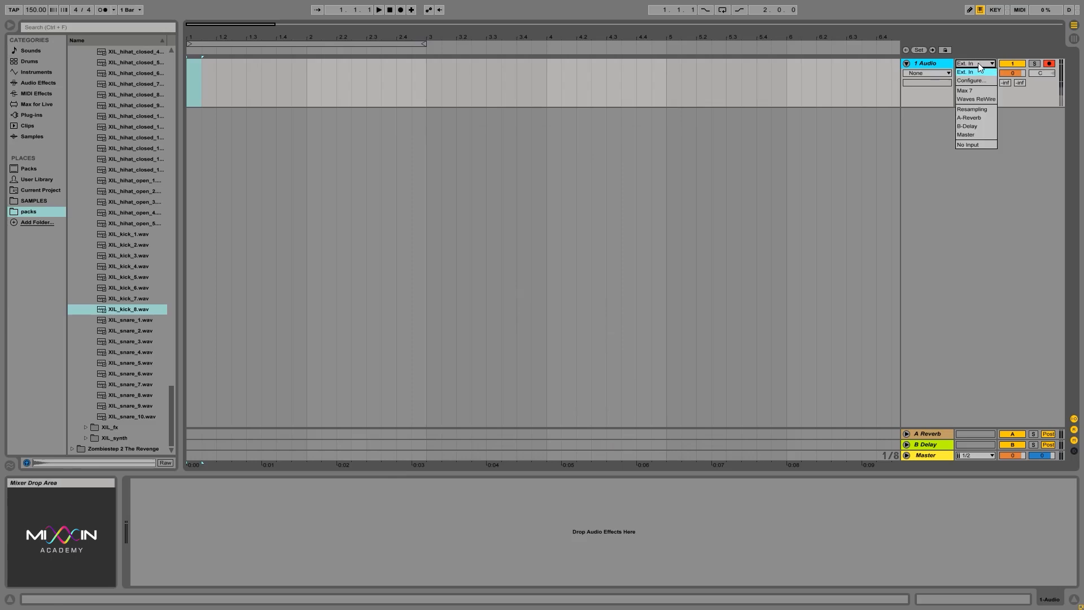
pyautogui.click(977, 69)
pyautogui.click(977, 72)
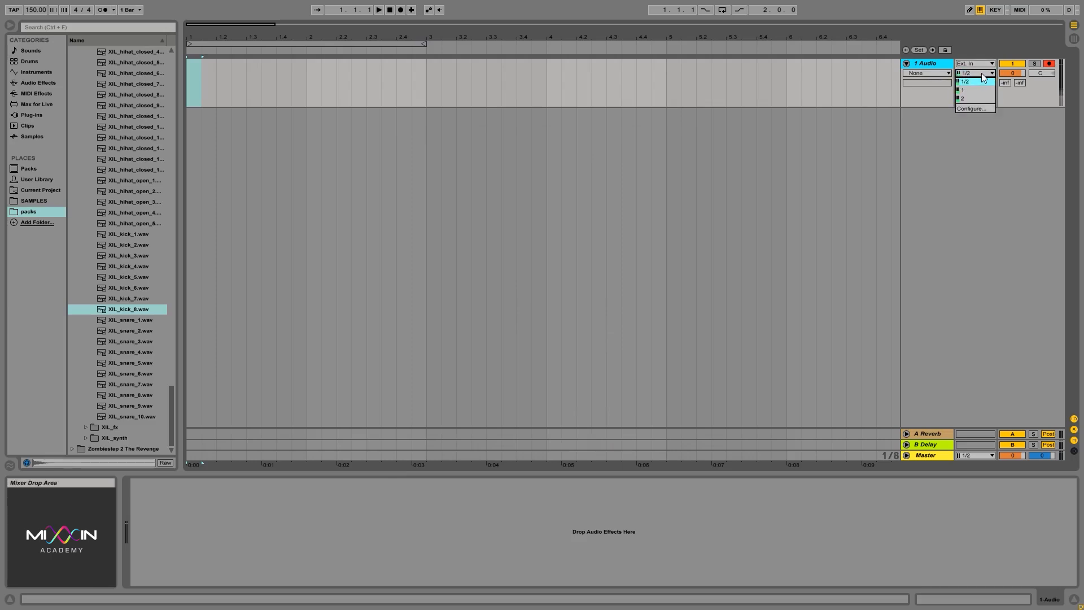
pyautogui.click(981, 73)
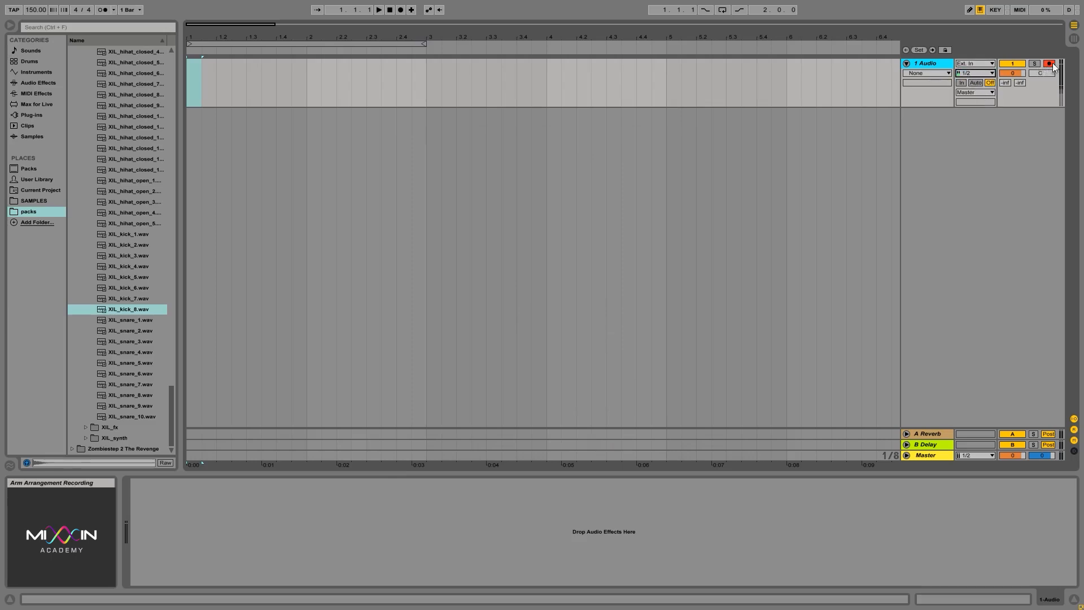
# Record an audio take of about three bars on the armed 1 Audio track
pyautogui.click(401, 10)
pyautogui.click(379, 10)
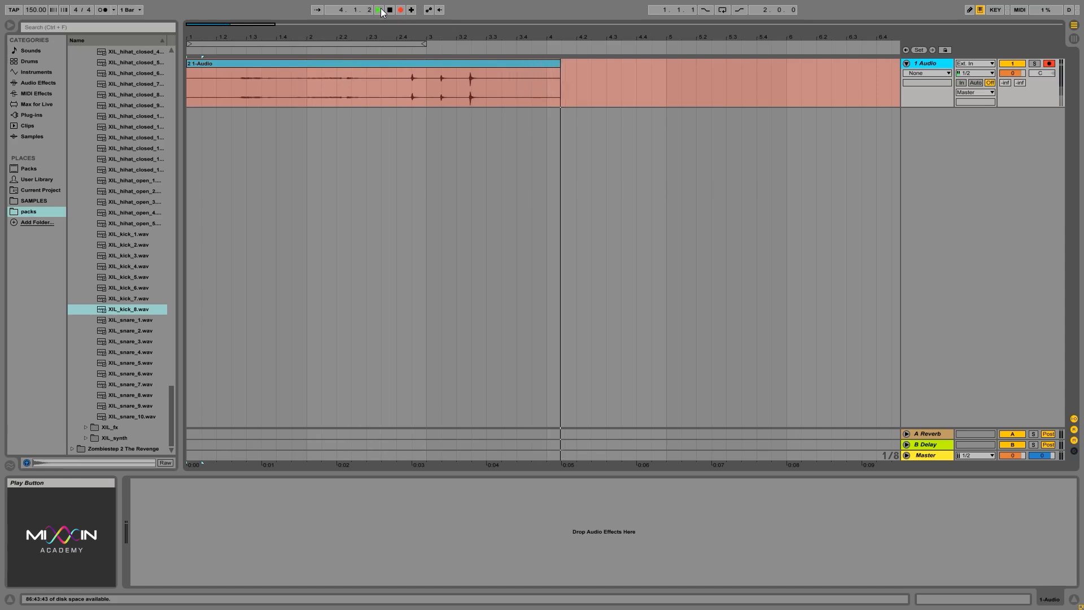
pyautogui.press('space')
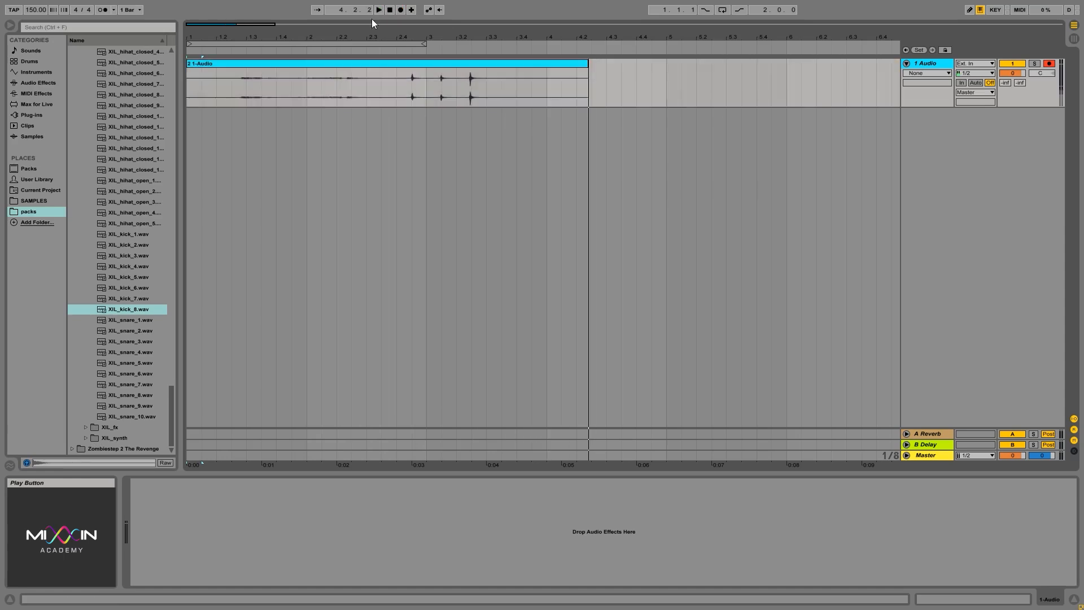
# Play the recorded audio take back from the start and delete its clip
pyautogui.click(192, 89)
pyautogui.press('space')
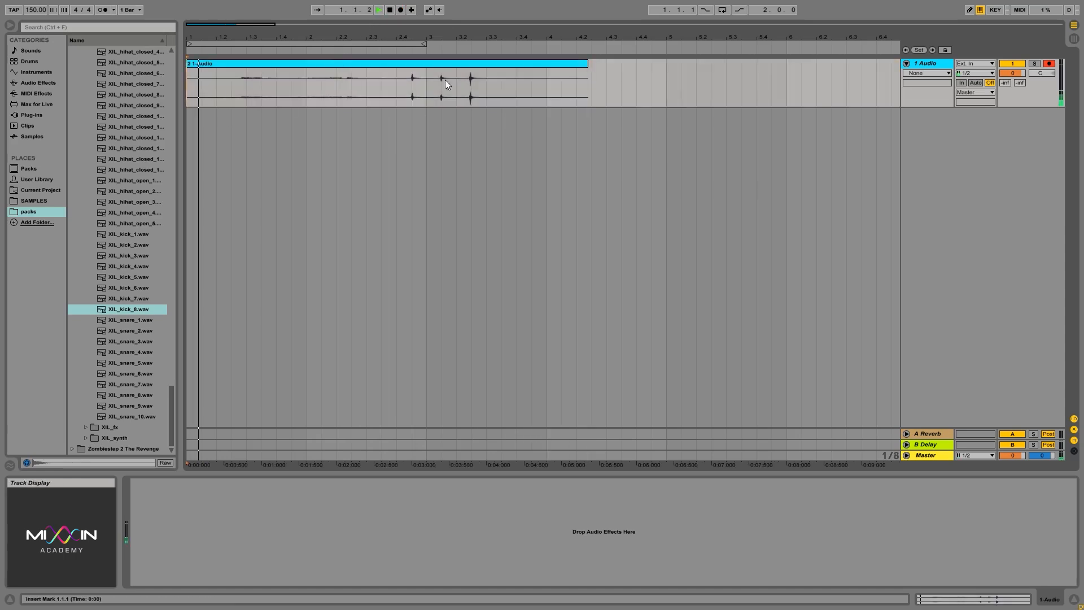
pyautogui.click(495, 63)
pyautogui.press('space')
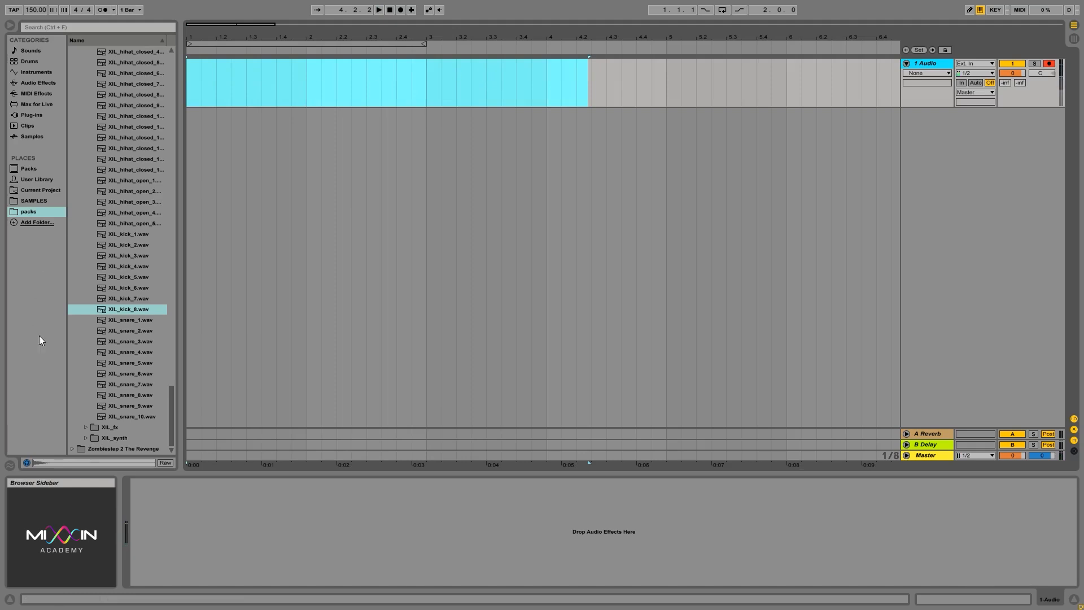
# Place XIL_kick_8.wav at the start of the 1 Audio track and trim its quiet tail to about 0.3 seconds
pyautogui.click(122, 310)
pyautogui.moveTo(121, 310); pyautogui.dragTo(191, 83)
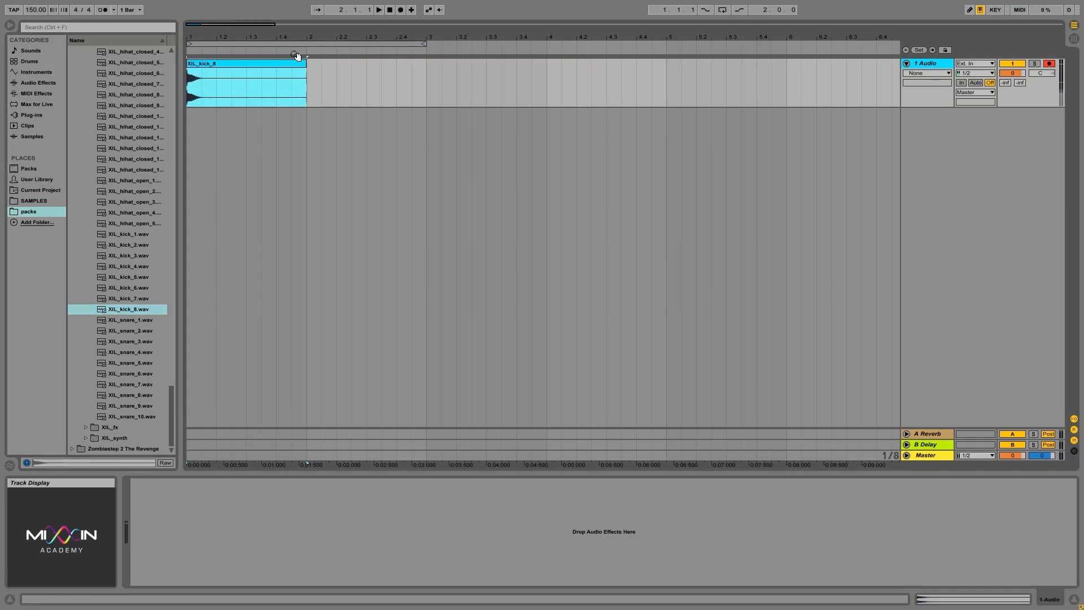
pyautogui.moveTo(307, 59); pyautogui.dragTo(192, 131)
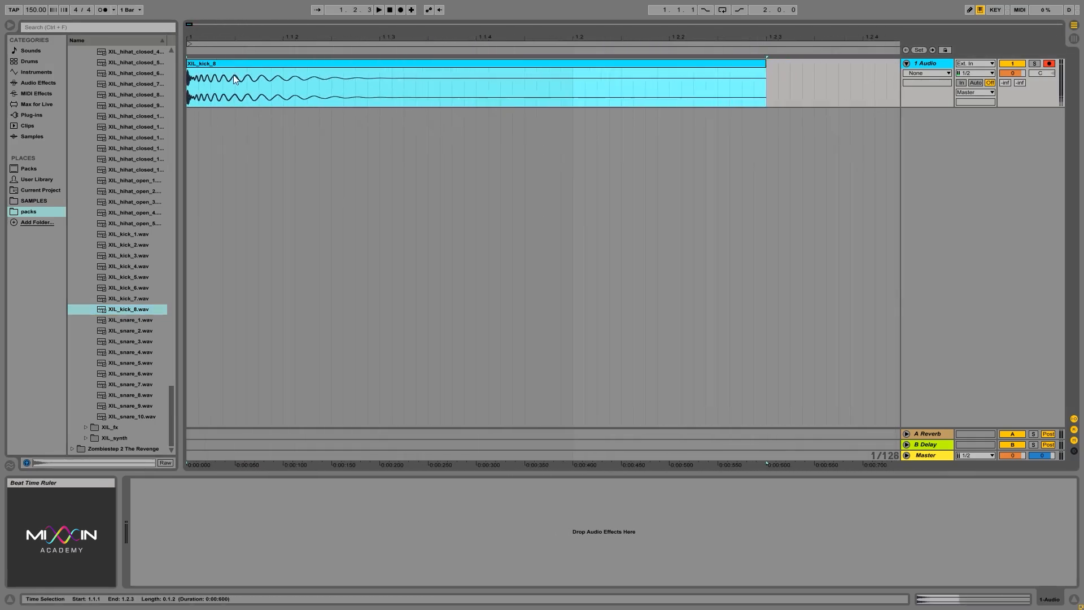
pyautogui.moveTo(760, 60); pyautogui.dragTo(485, 76)
pyautogui.moveTo(231, 38); pyautogui.dragTo(230, 1)
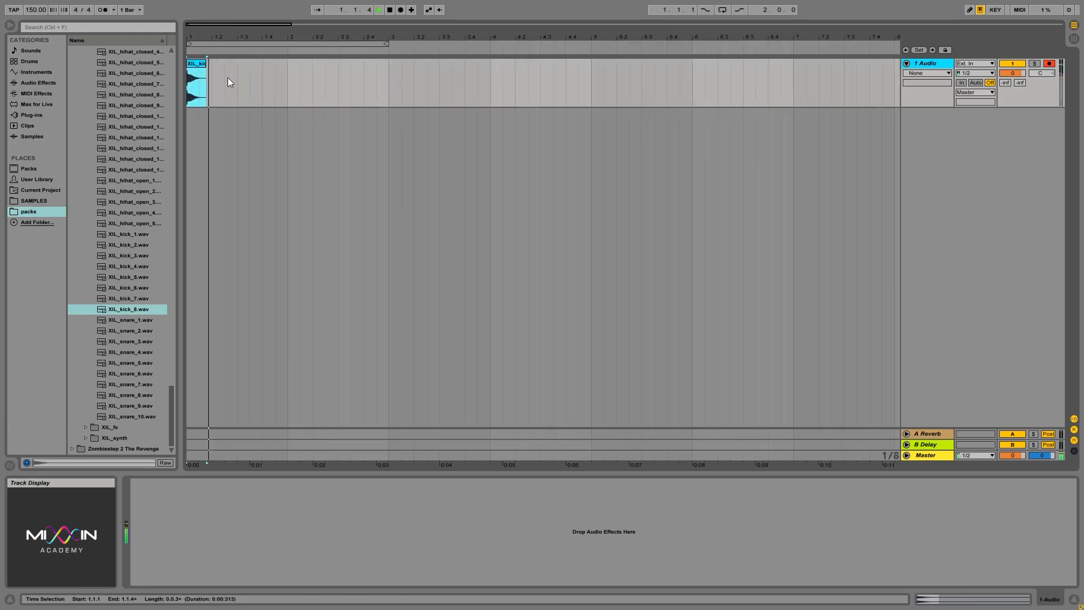
# Repeat the kick on every beat of bar 1, copy that bar to bar 2, and play the pattern
pyautogui.moveTo(198, 70); pyautogui.dragTo(271, 66)
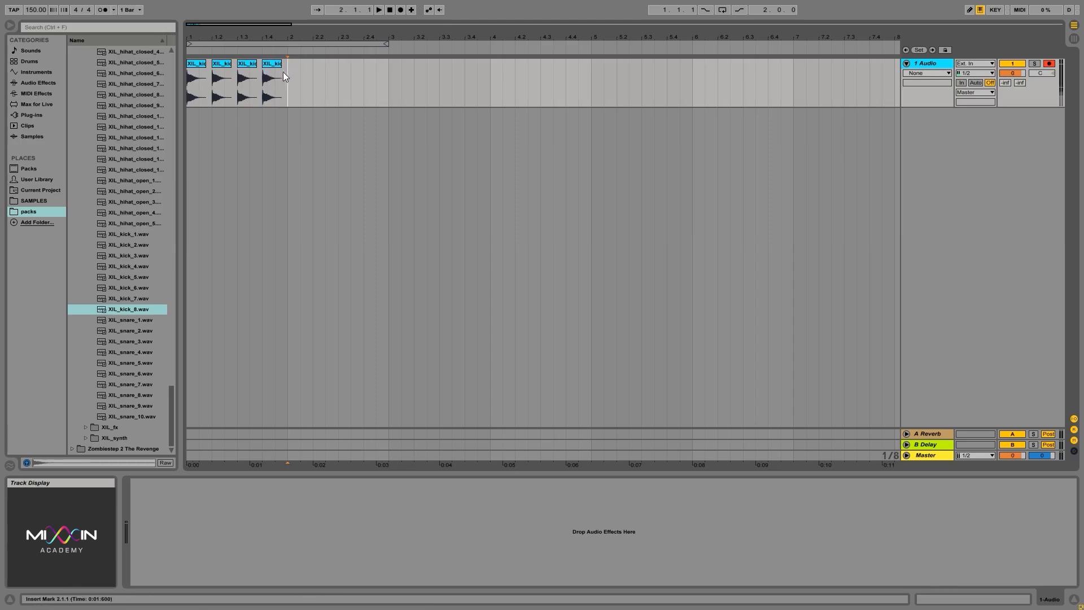
pyautogui.hotkey('ctrl', 'a')
pyautogui.moveTo(194, 65); pyautogui.dragTo(296, 66)
pyautogui.press('space')
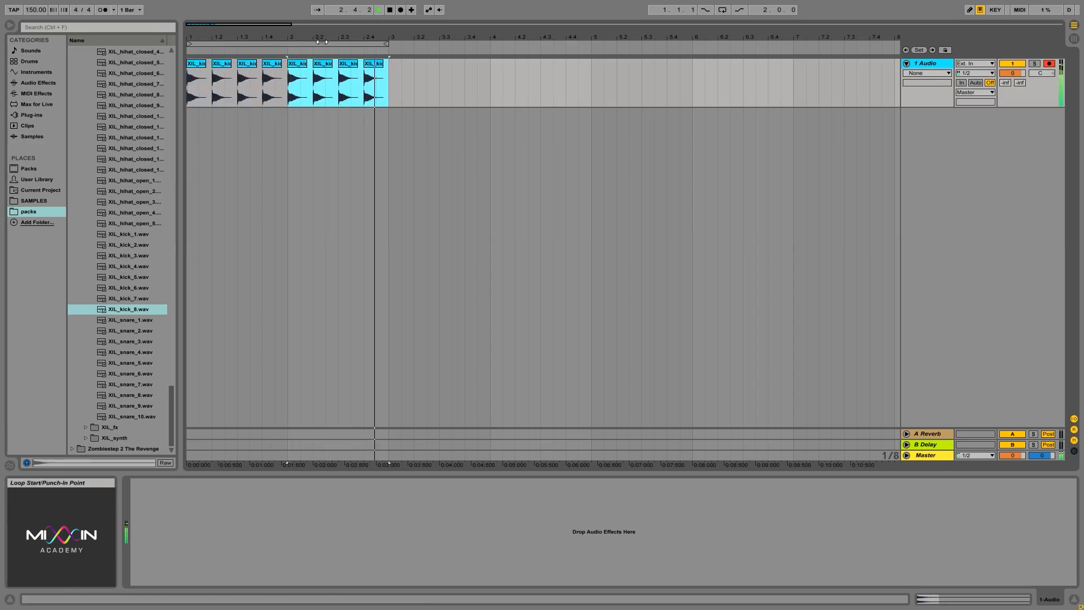
# Turn on looping for bars 1 and 2 and listen to the kick pattern
pyautogui.click(273, 52)
pyautogui.click(722, 13)
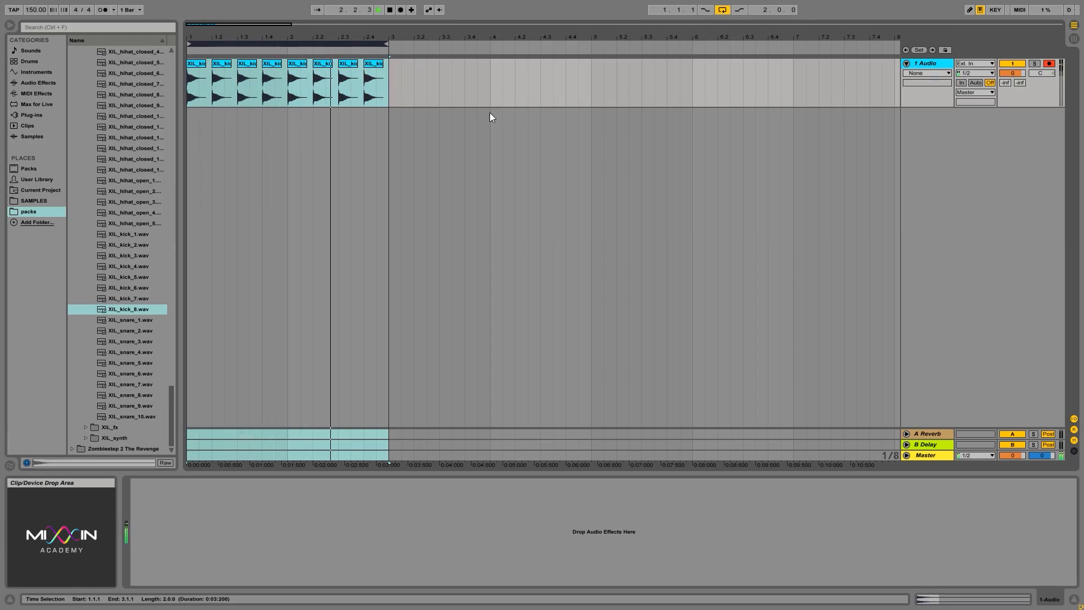
pyautogui.press('space')
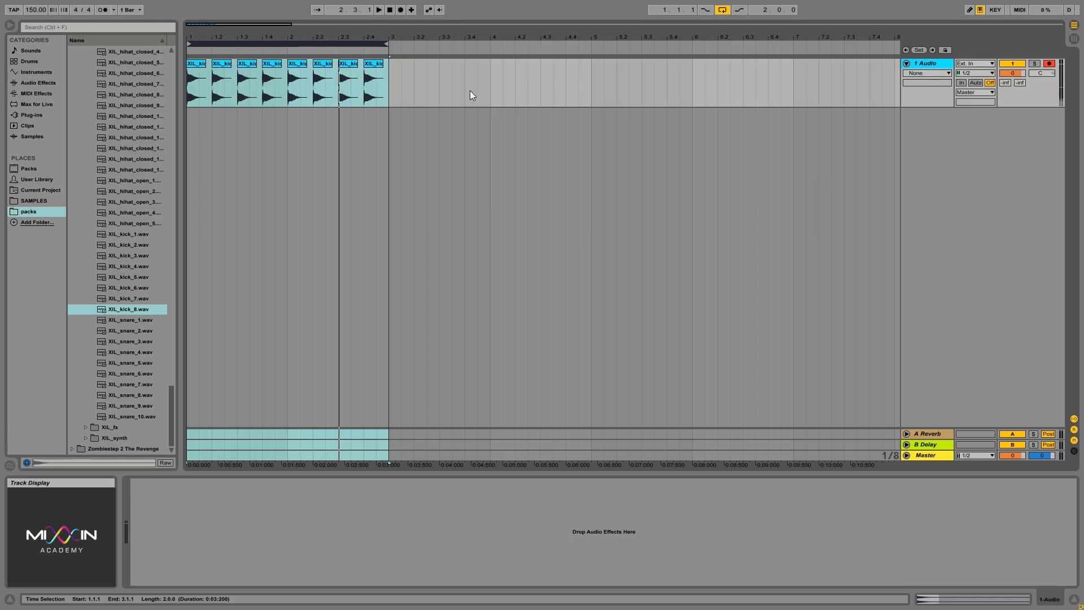
# Delete all kick clips in bars 1 and 2 of the 1 Audio track
pyautogui.click(390, 83)
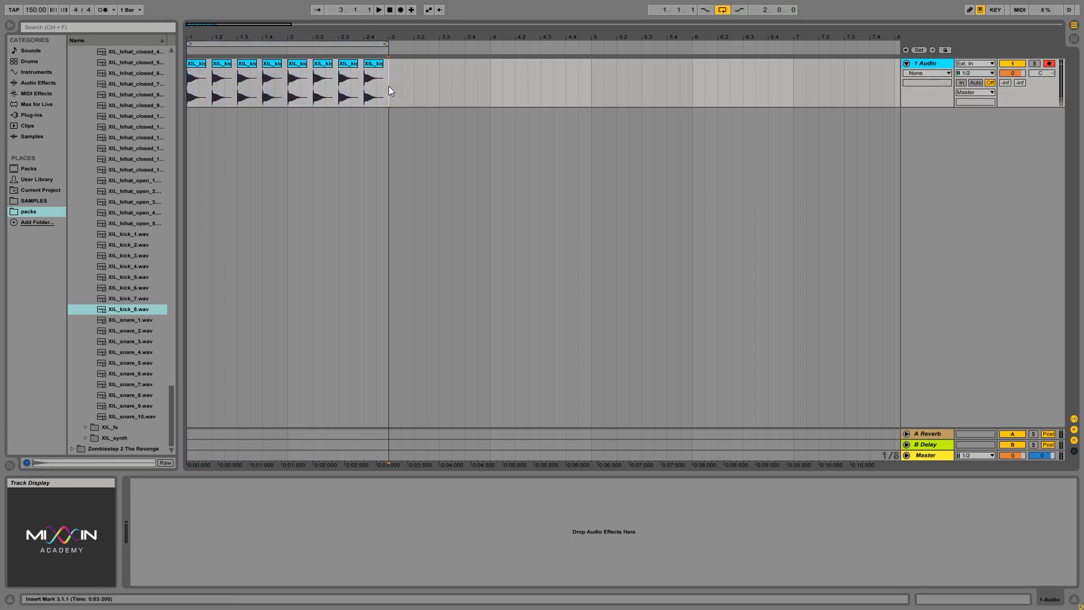
pyautogui.moveTo(389, 86); pyautogui.dragTo(190, 86)
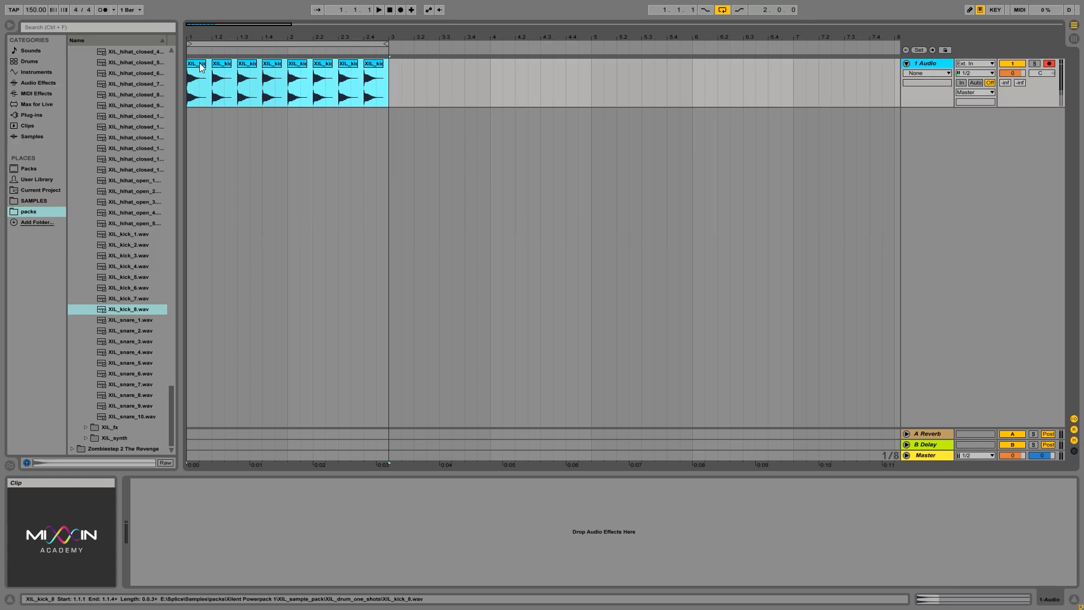
pyautogui.press('Delete')
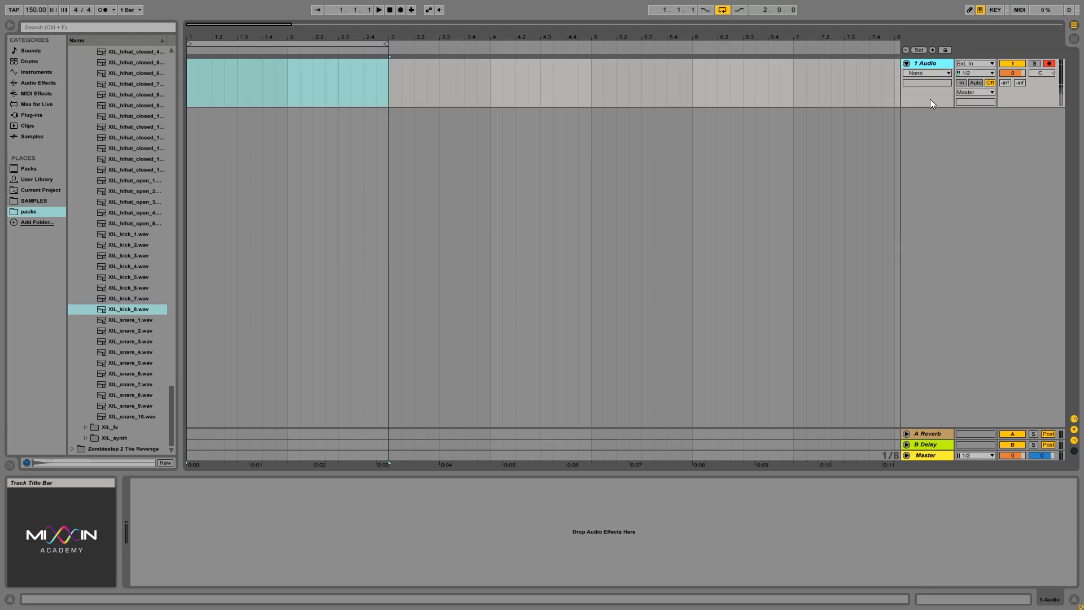
pyautogui.click(930, 456)
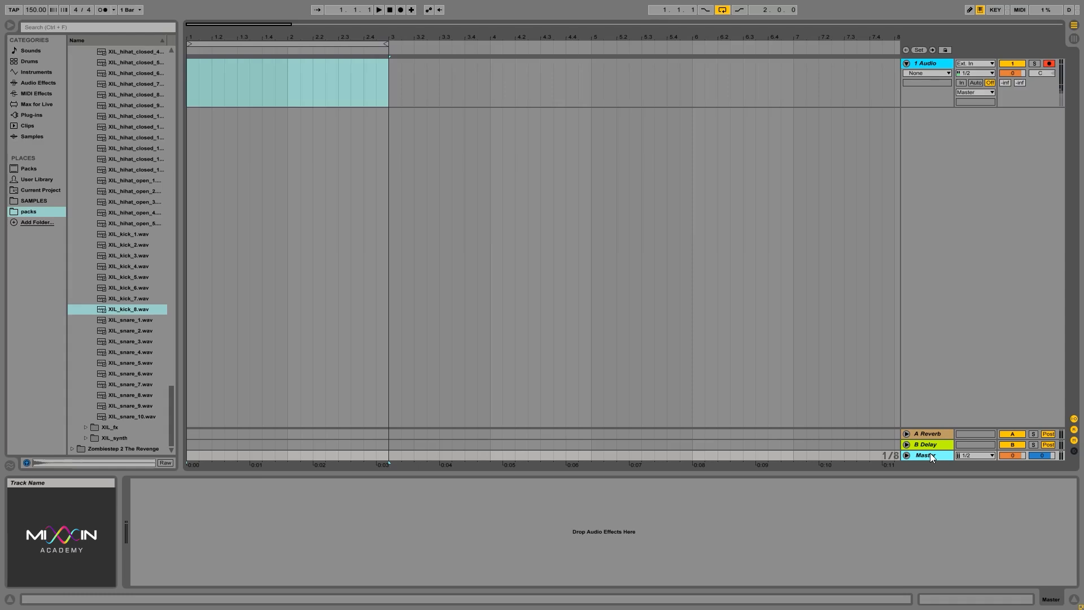
pyautogui.click(937, 66)
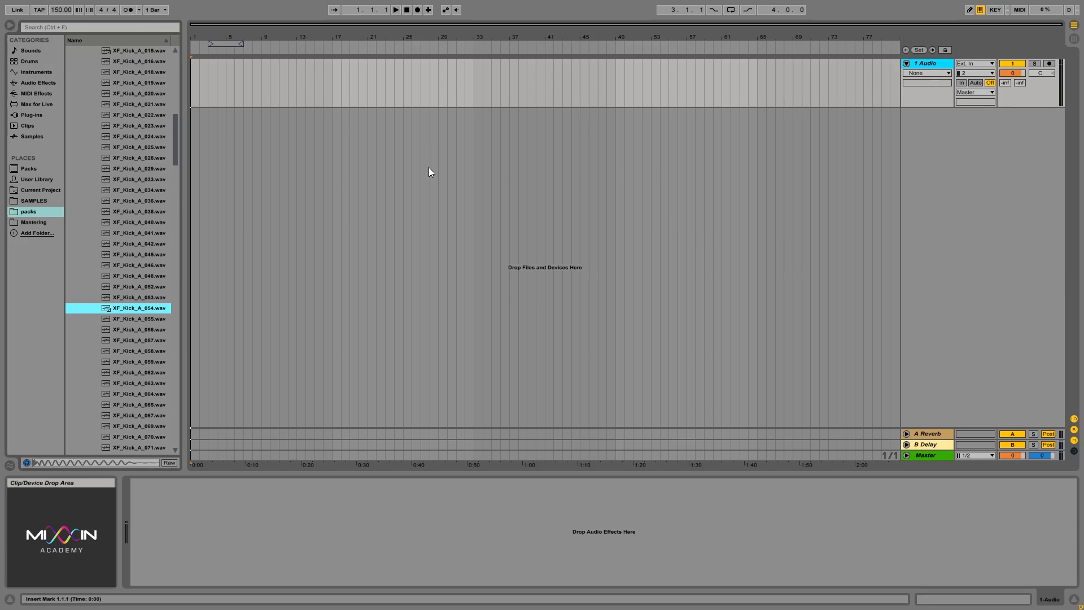
# Leave full-screen mode and insert a new MIDI track below the 1 Audio track
pyautogui.press('F11')
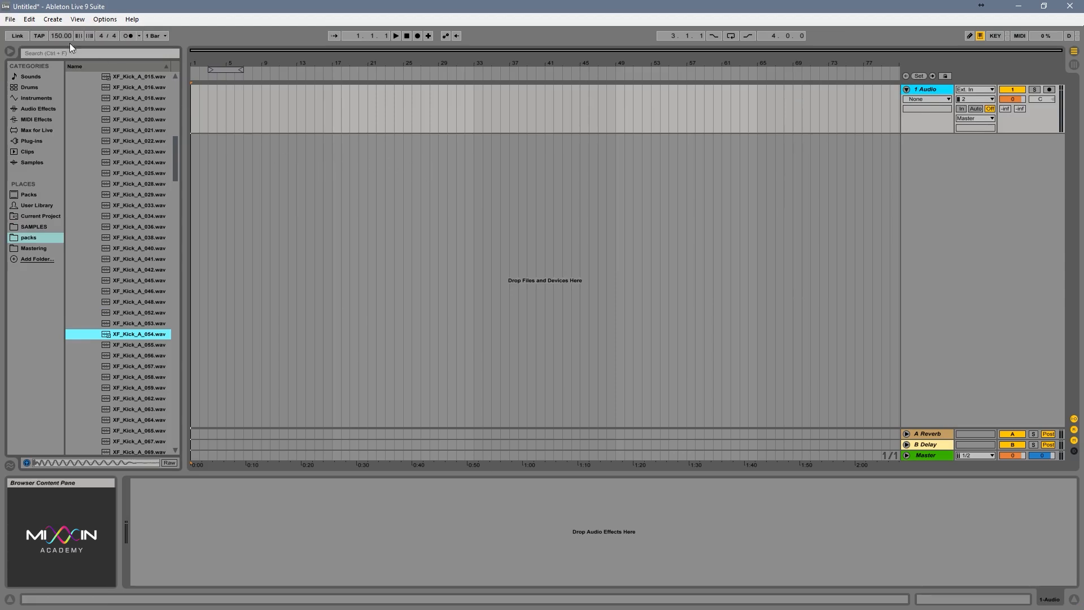
pyautogui.click(52, 19)
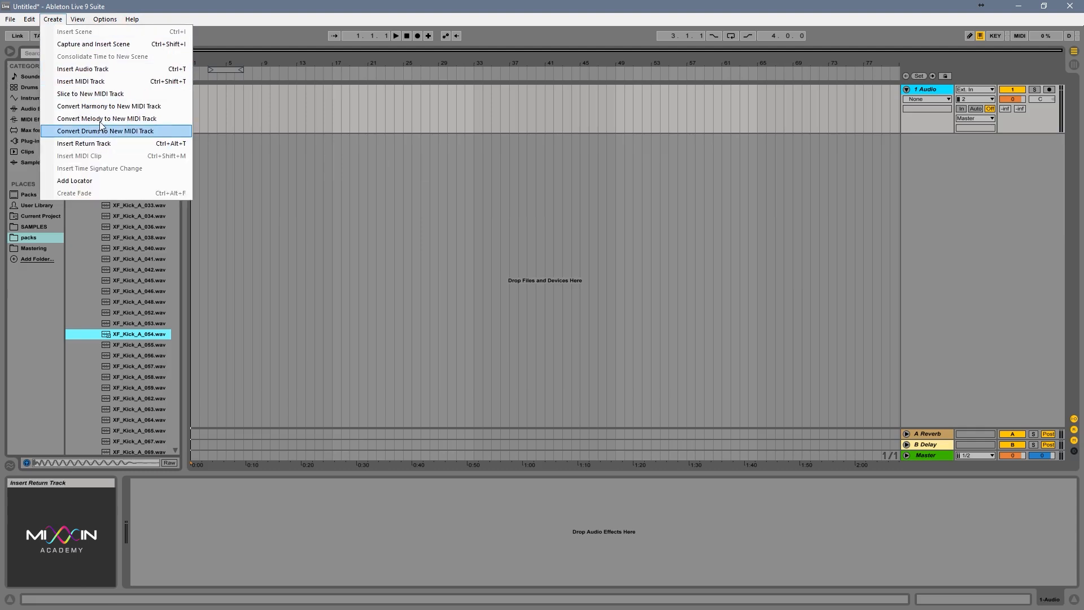
pyautogui.click(109, 82)
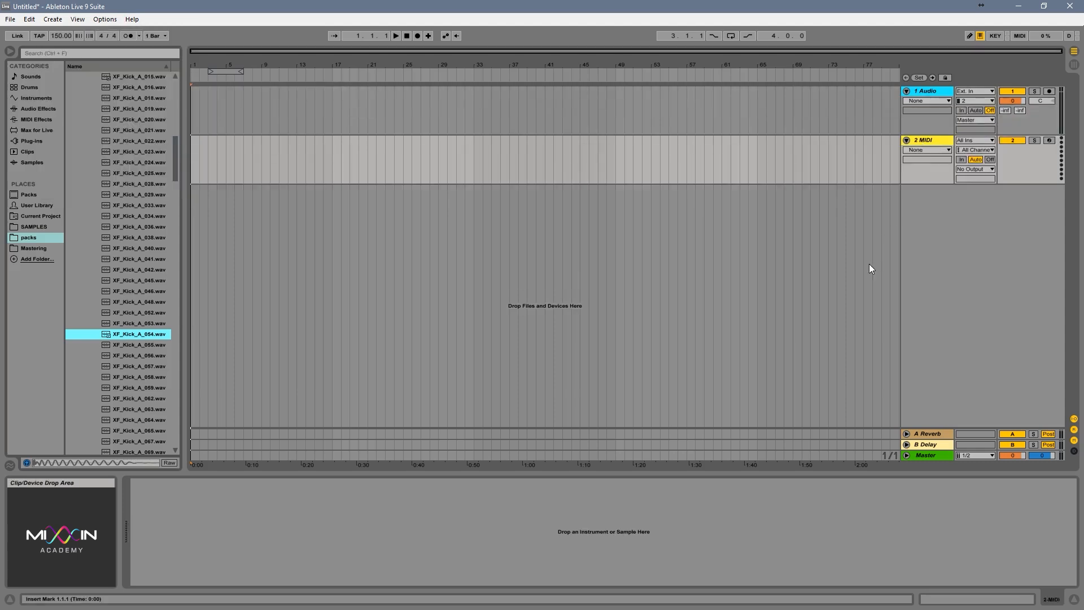
# Insert another audio track below the MIDI track and delete it
pyautogui.click(52, 18)
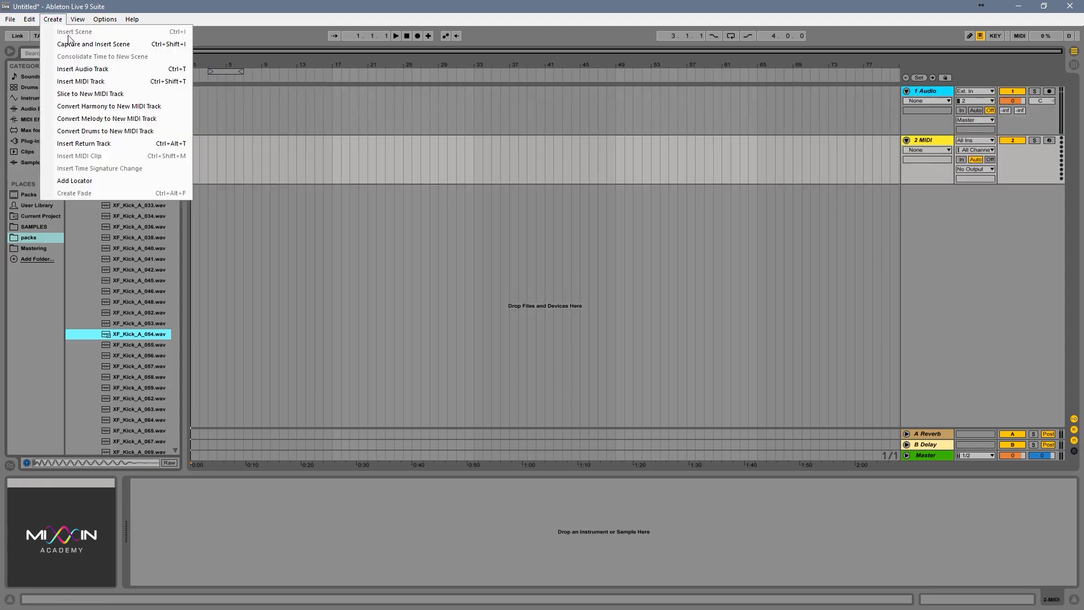
pyautogui.click(90, 70)
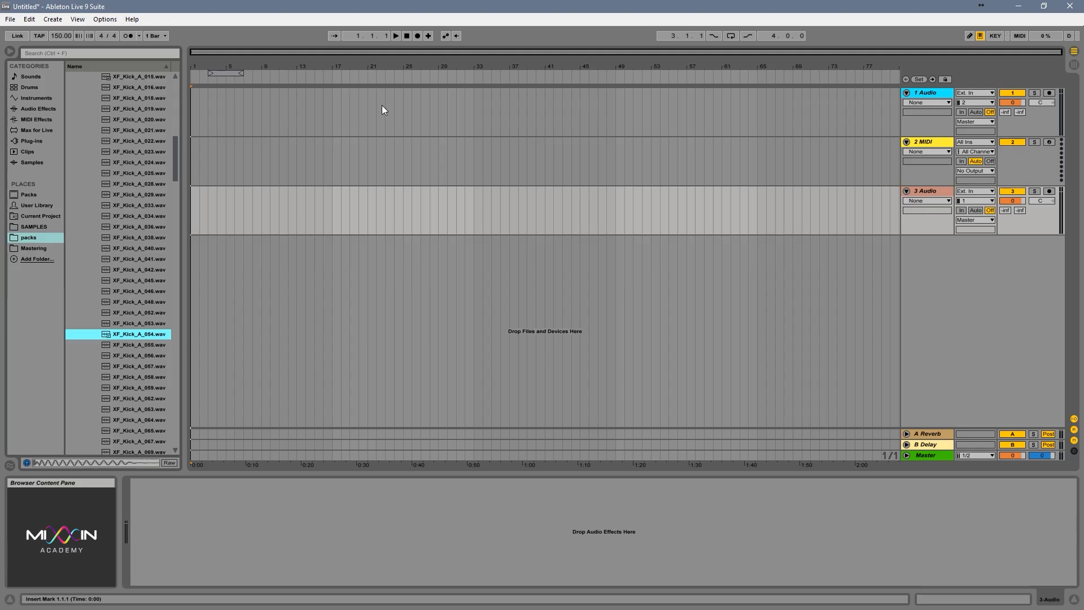
pyautogui.click(925, 191)
pyautogui.press('Delete')
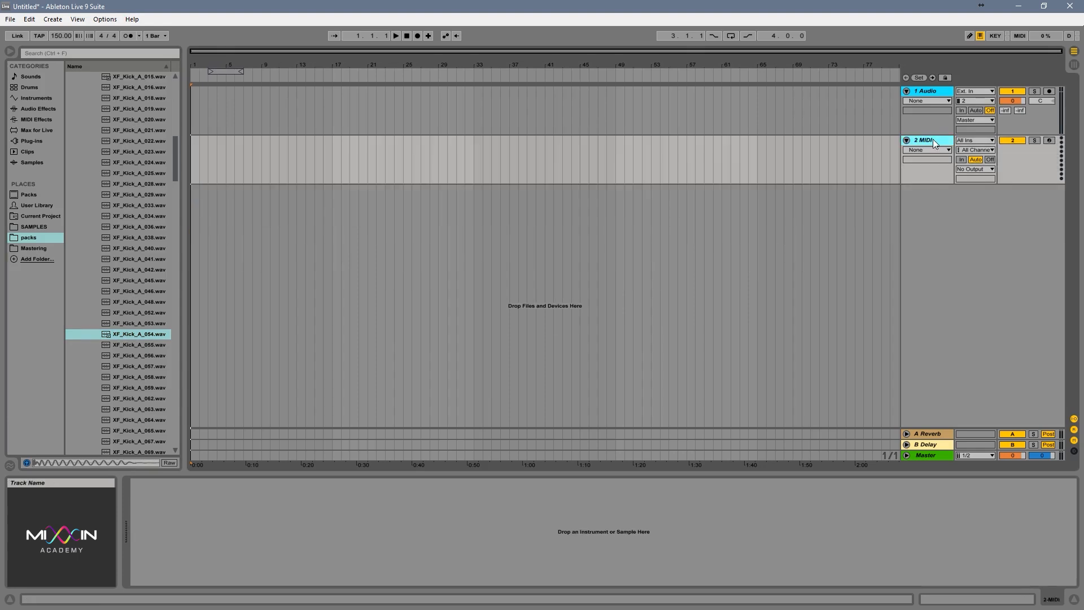
# Load the Old School Piano preset from Analog's Synth Keys instruments onto the 2 MIDI track
pyautogui.click(53, 18)
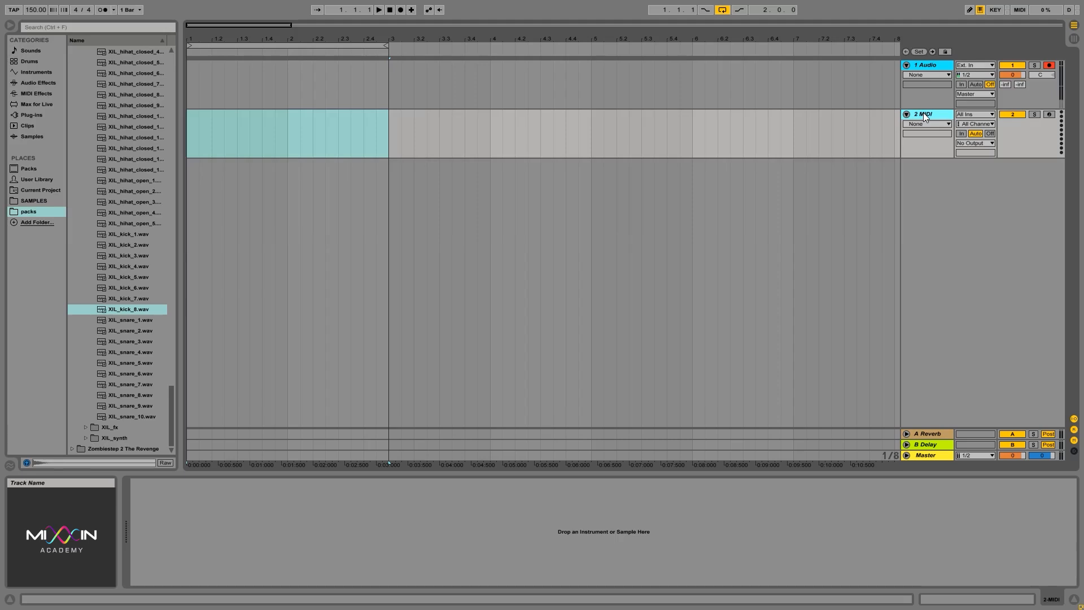
pyautogui.click(32, 74)
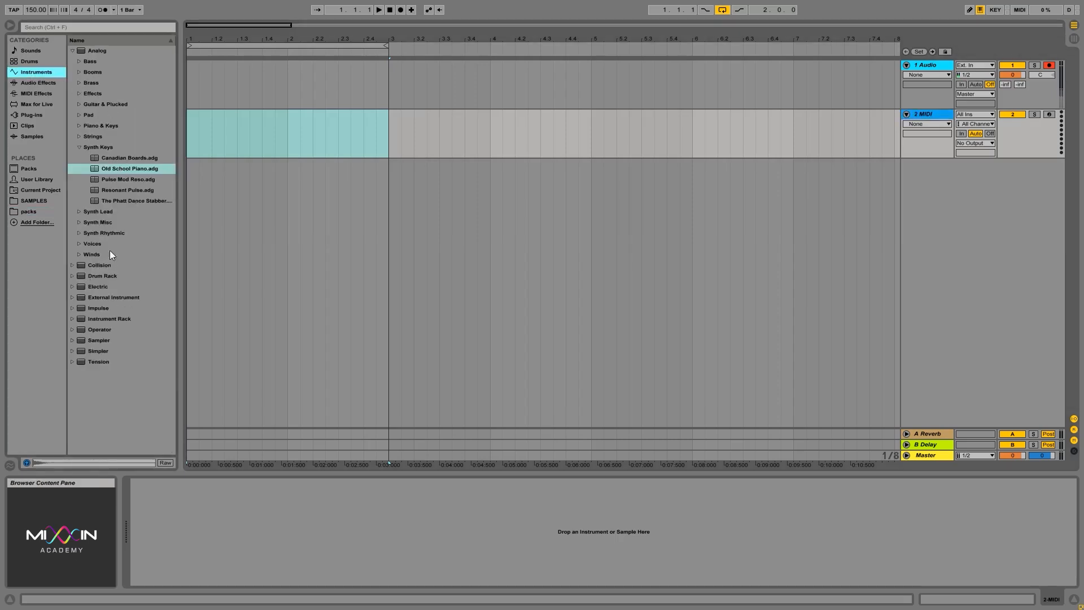
pyautogui.moveTo(116, 168); pyautogui.dragTo(920, 121)
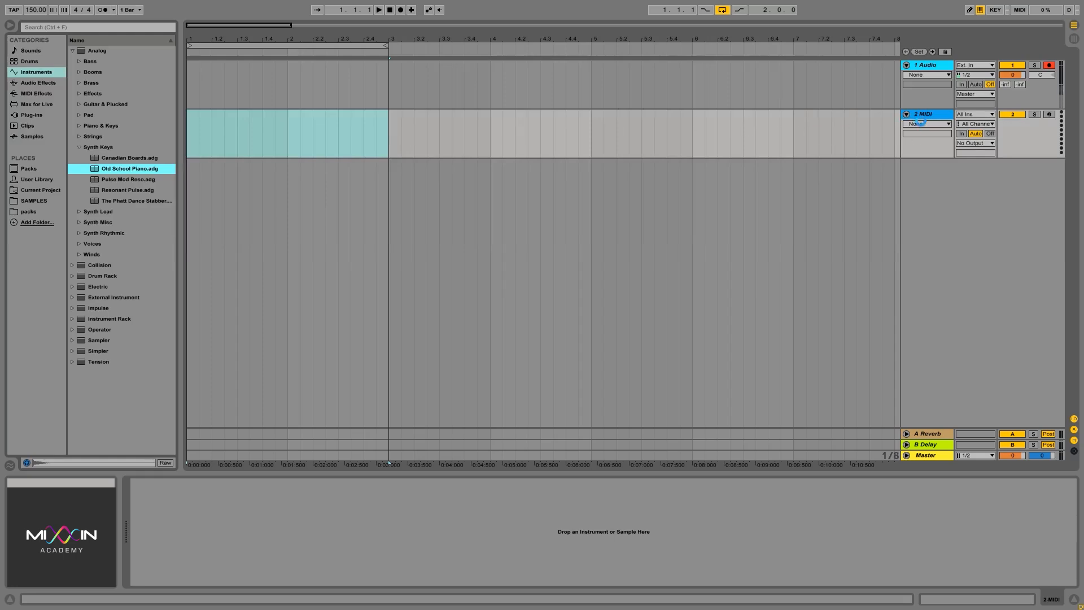
pyautogui.click(172, 483)
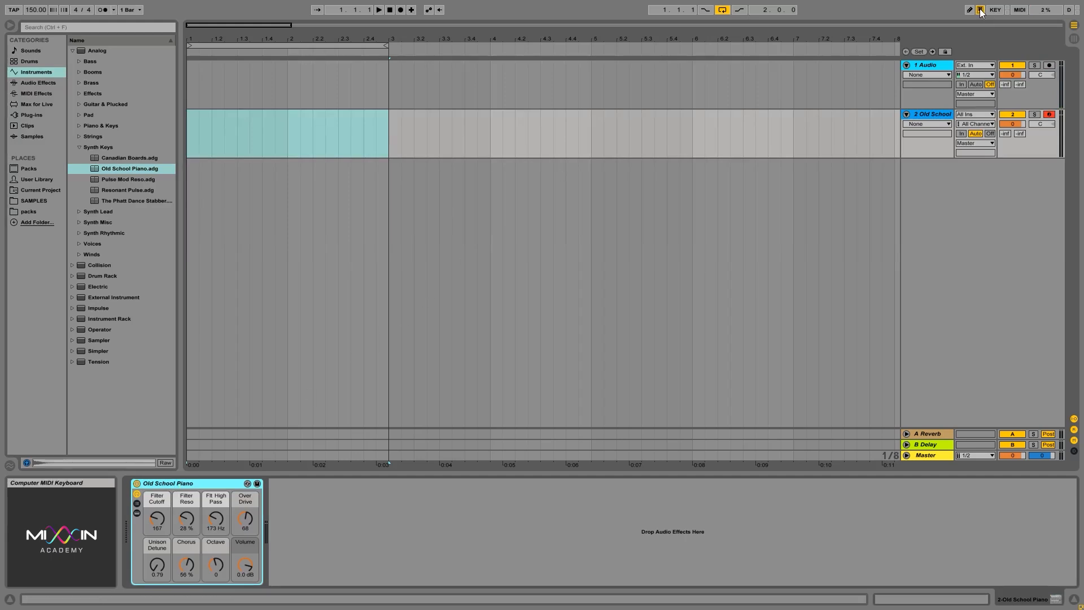
# Play notes with the computer MIDI keyboard and record them as a two-bar looped melody on the Old School Piano track
pyautogui.press('a')
pyautogui.click(400, 11)
pyautogui.click(379, 9)
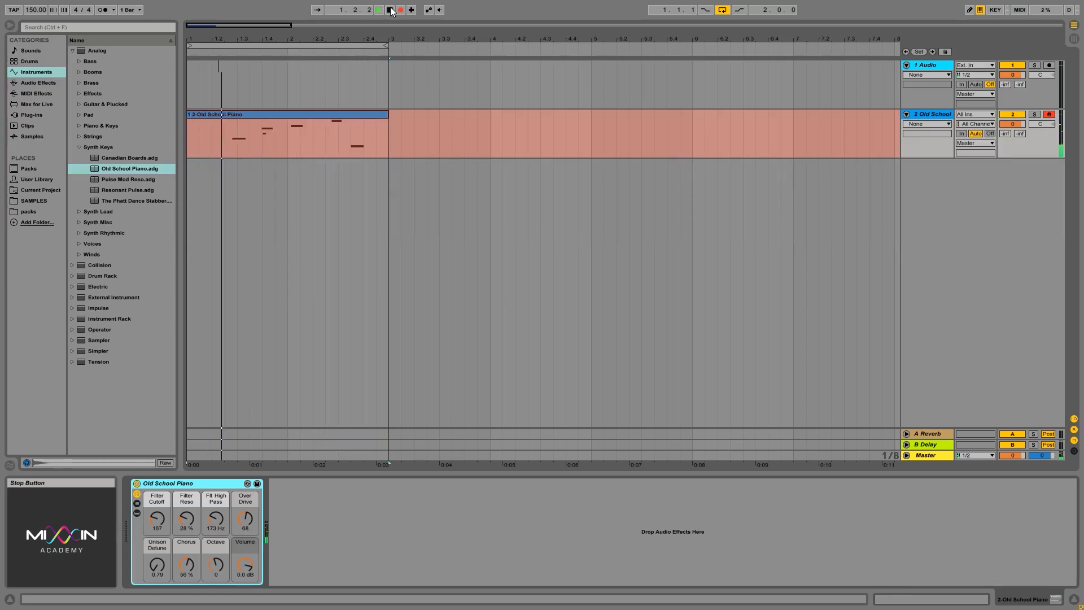
pyautogui.click(390, 9)
# Play the recorded piano melody back and open its clip to show the notes
pyautogui.press('space')
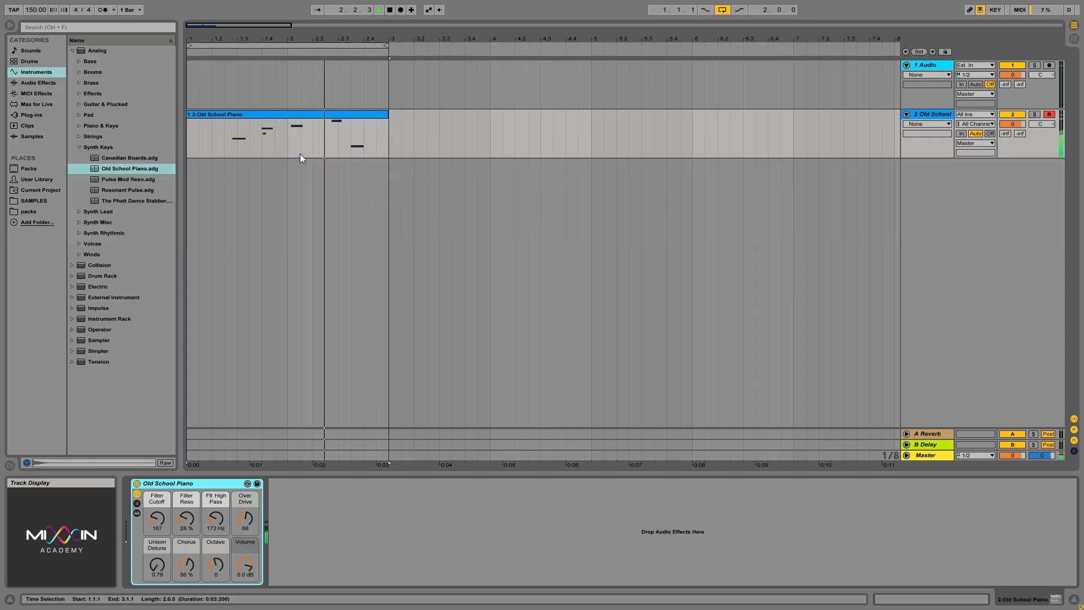
pyautogui.press('space')
pyautogui.doubleClick(289, 127)
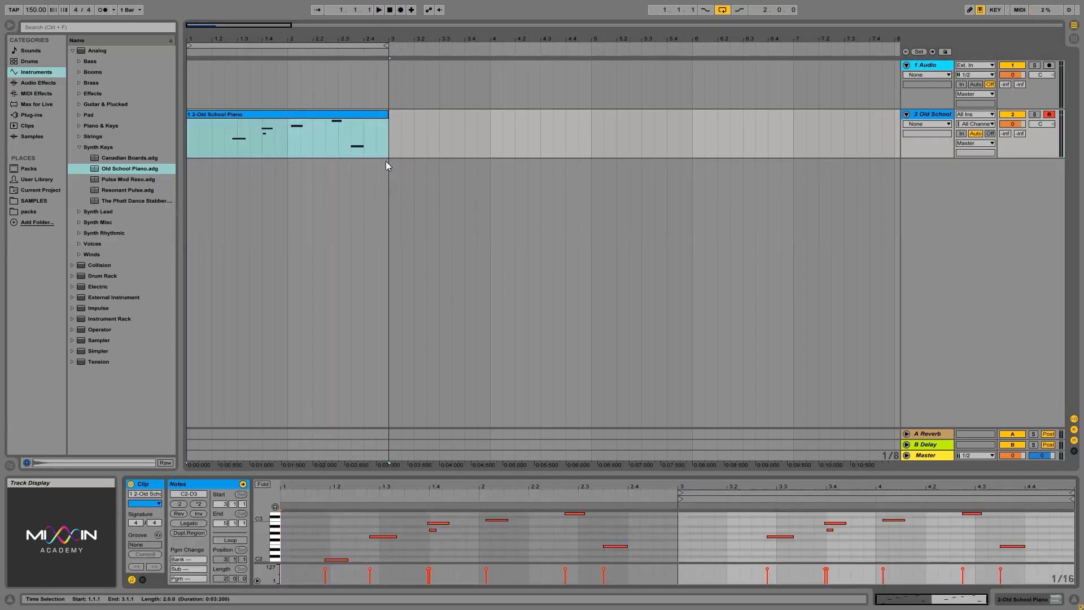
# Swap the Old School Piano instrument for Resonant Pulse and The Phatt Dance Stabber, playing the melody through each preset
pyautogui.hotkey('shift', 'Tab')
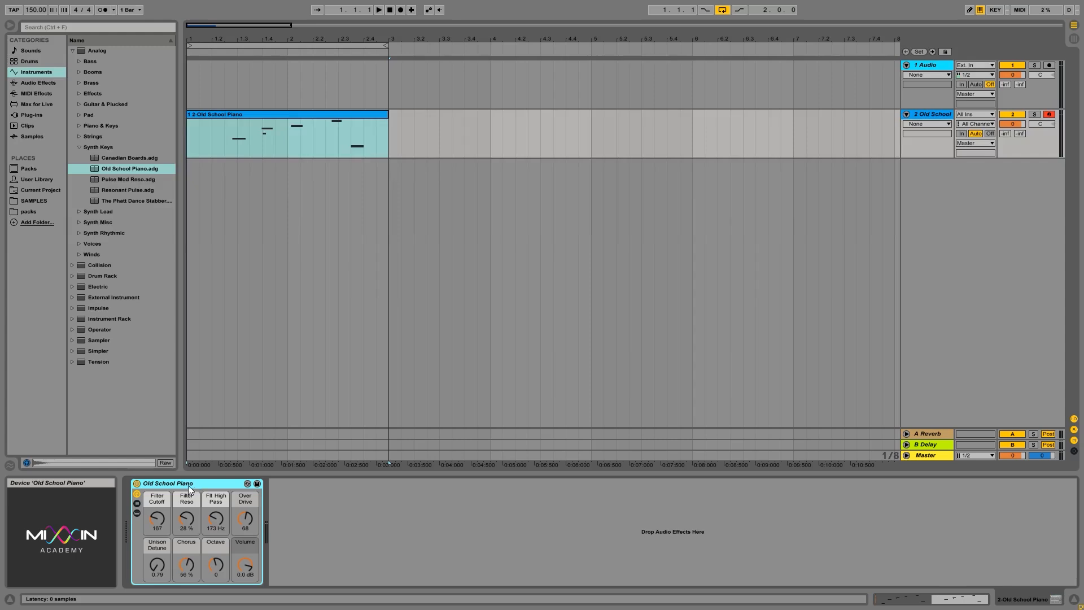
pyautogui.press('Delete')
pyautogui.moveTo(111, 190); pyautogui.dragTo(205, 519)
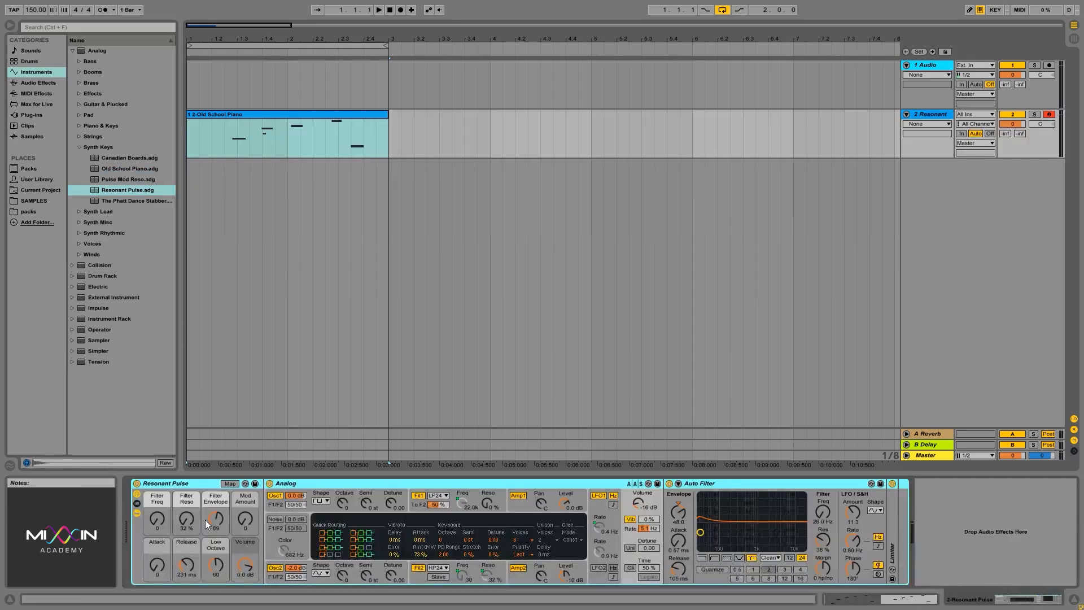
pyautogui.press('space')
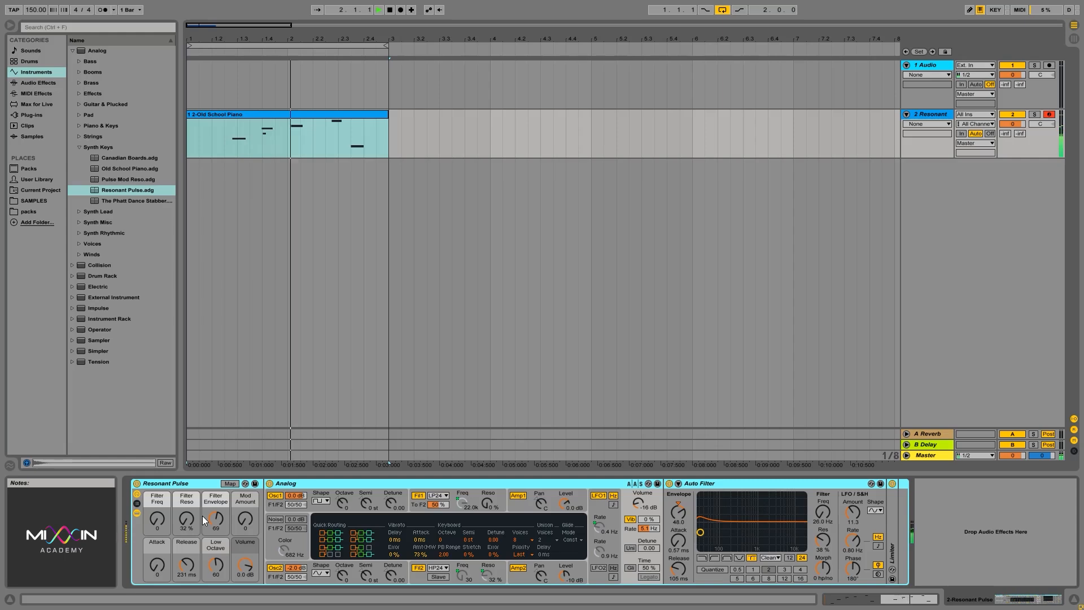
pyautogui.moveTo(137, 201); pyautogui.dragTo(185, 503)
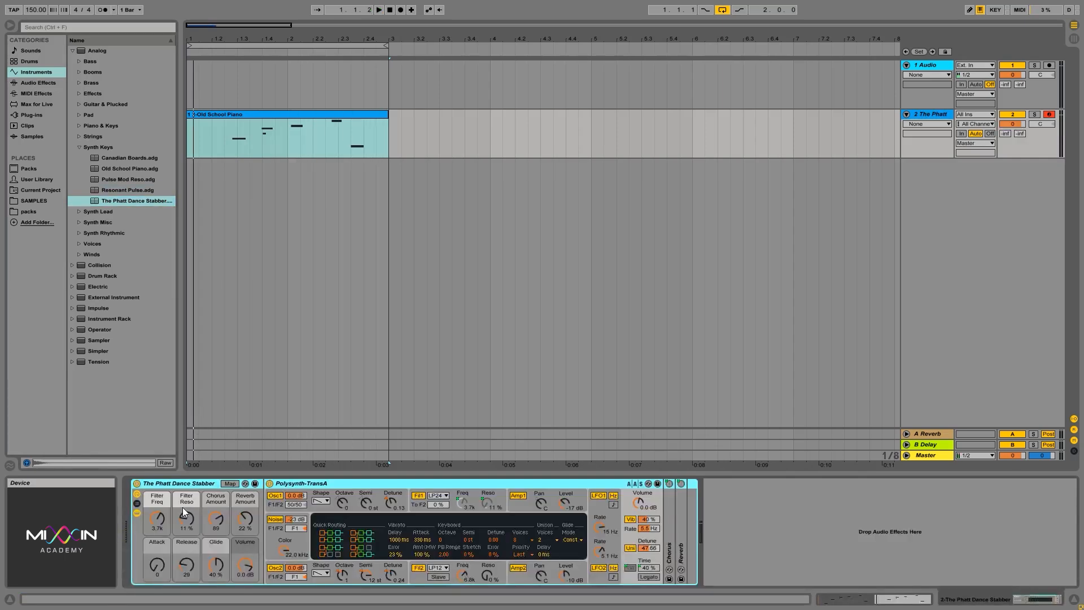
pyautogui.press('space')
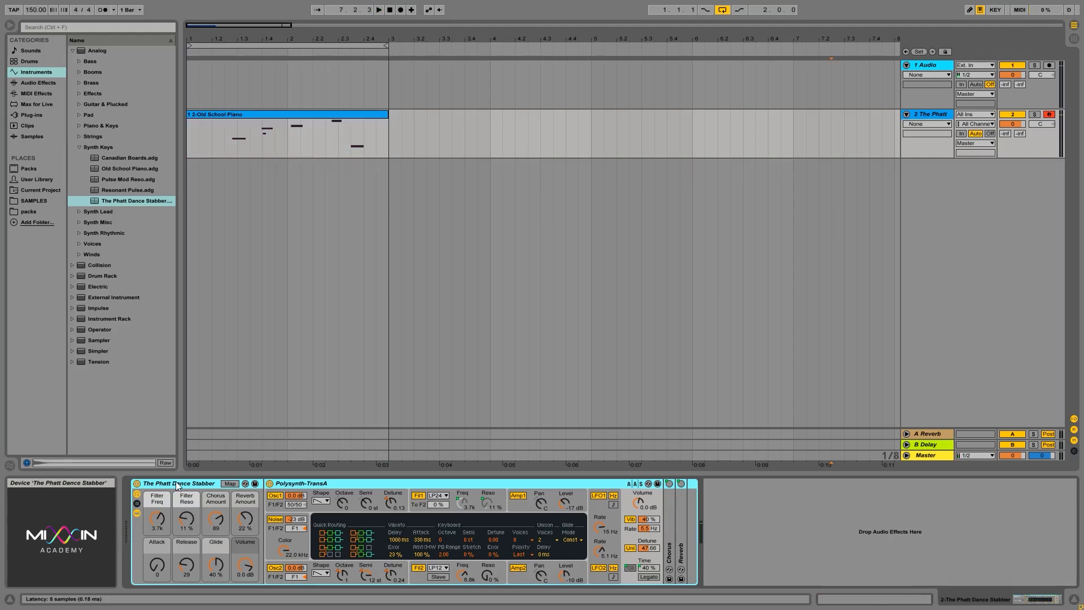
# Remove the Phatt Dance Stabber instrument and delete the recorded melody clip from the MIDI track
pyautogui.press('Delete')
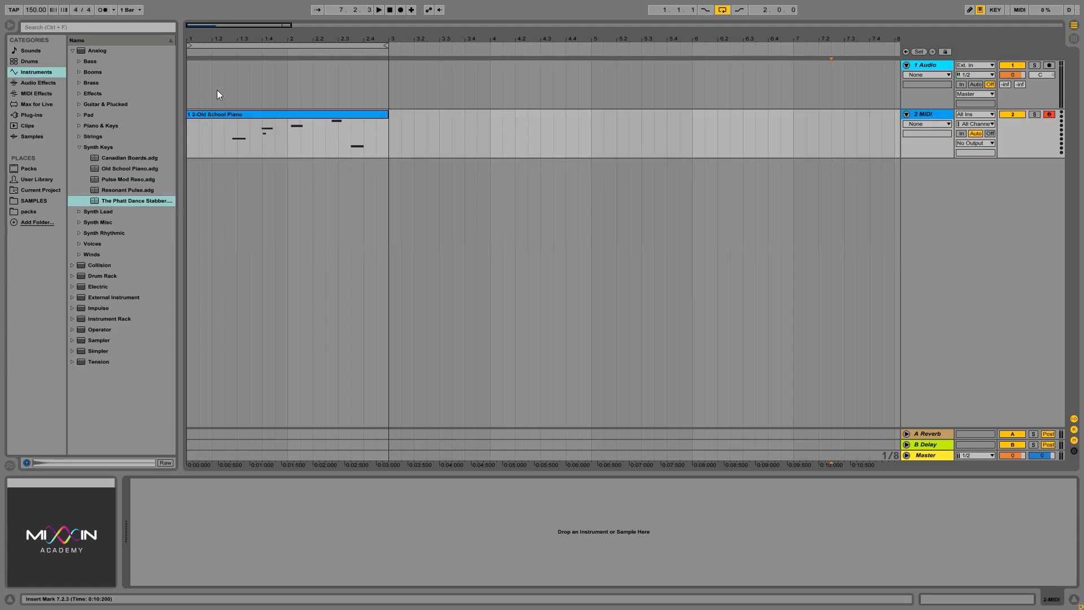
pyautogui.click(265, 119)
pyautogui.click(263, 117)
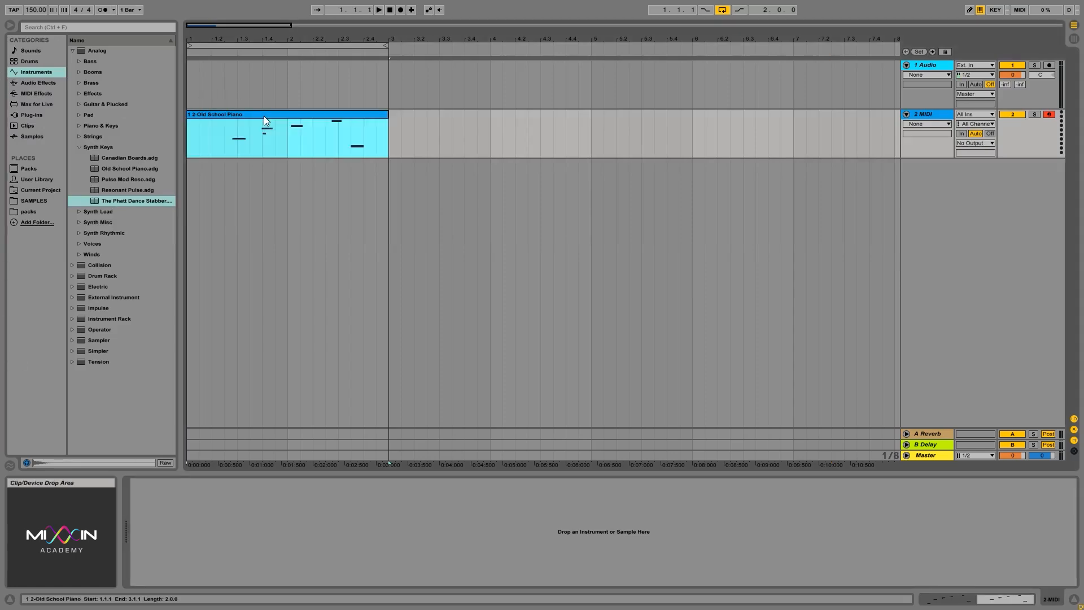
pyautogui.click(97, 138)
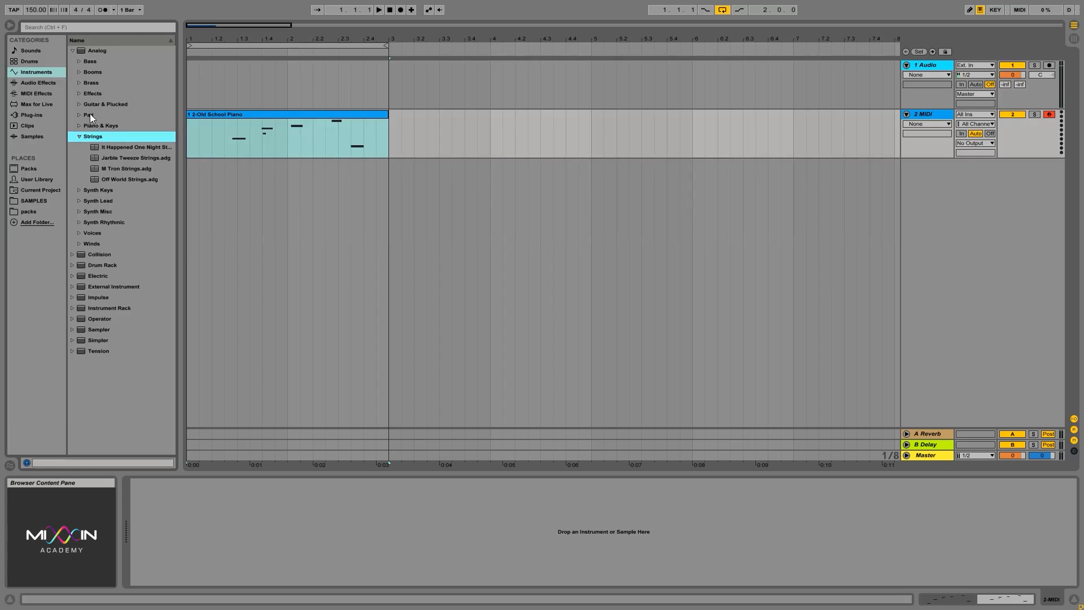
pyautogui.click(306, 116)
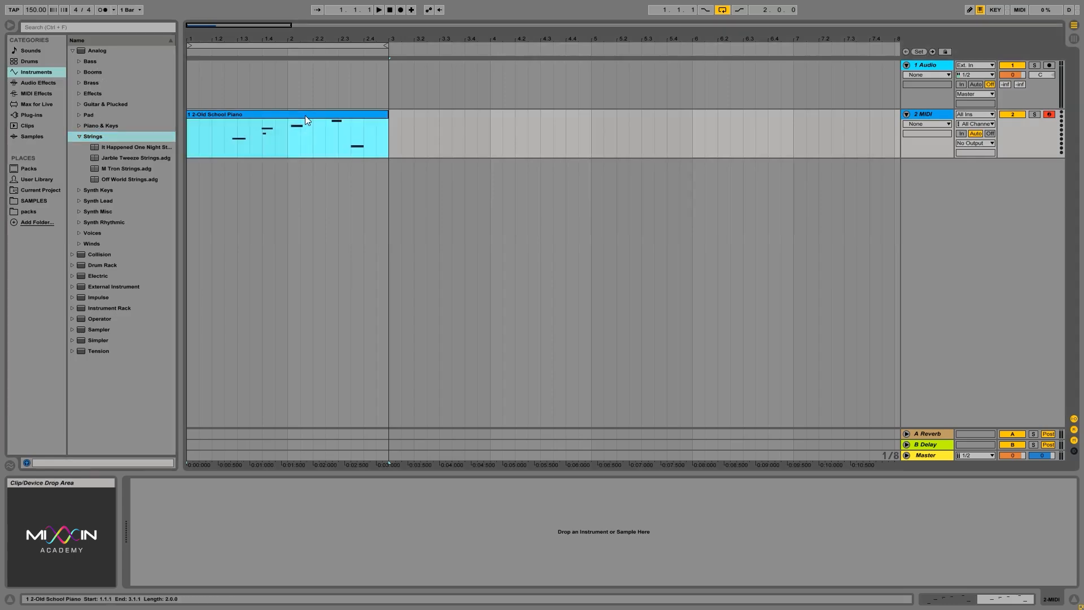
pyautogui.press('Delete')
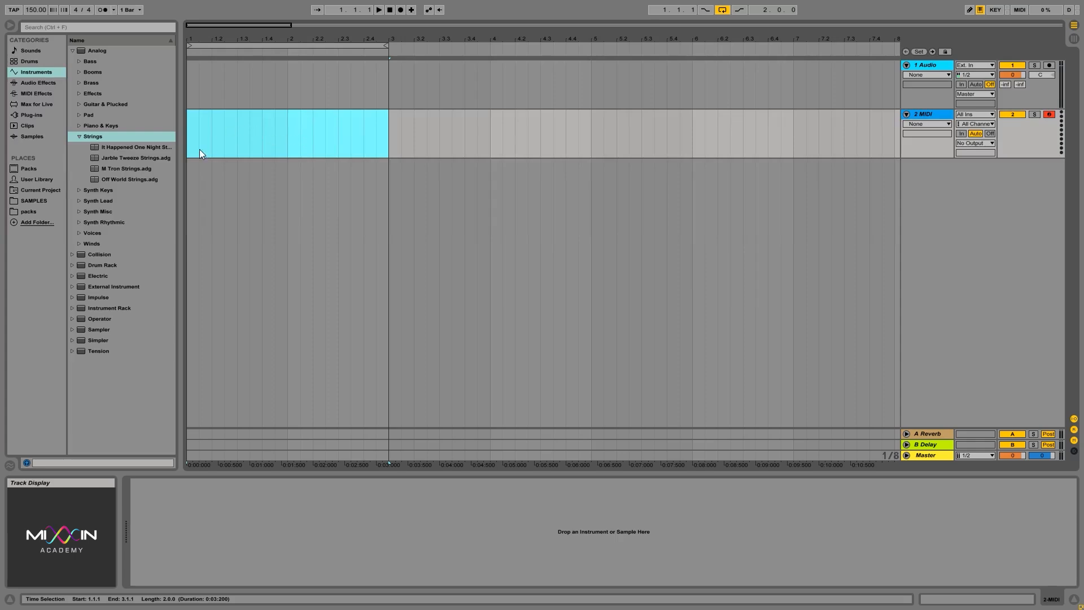
# Place XIL_kick_8.wav from the packs folder on the 1 Audio track, trimmed to one beat and duplicated across two bars
pyautogui.click(35, 114)
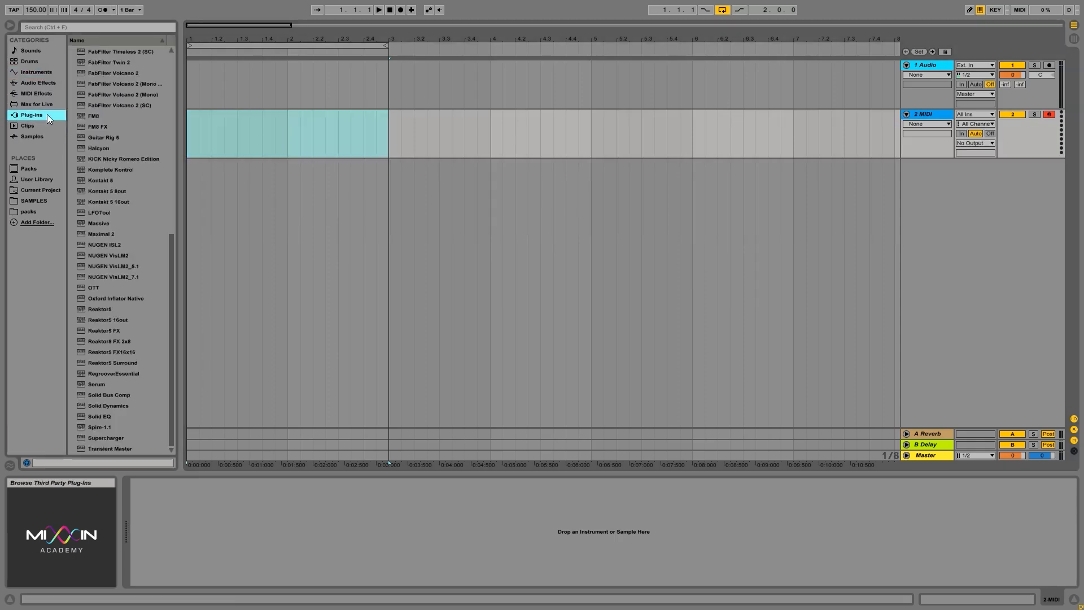
pyautogui.click(39, 171)
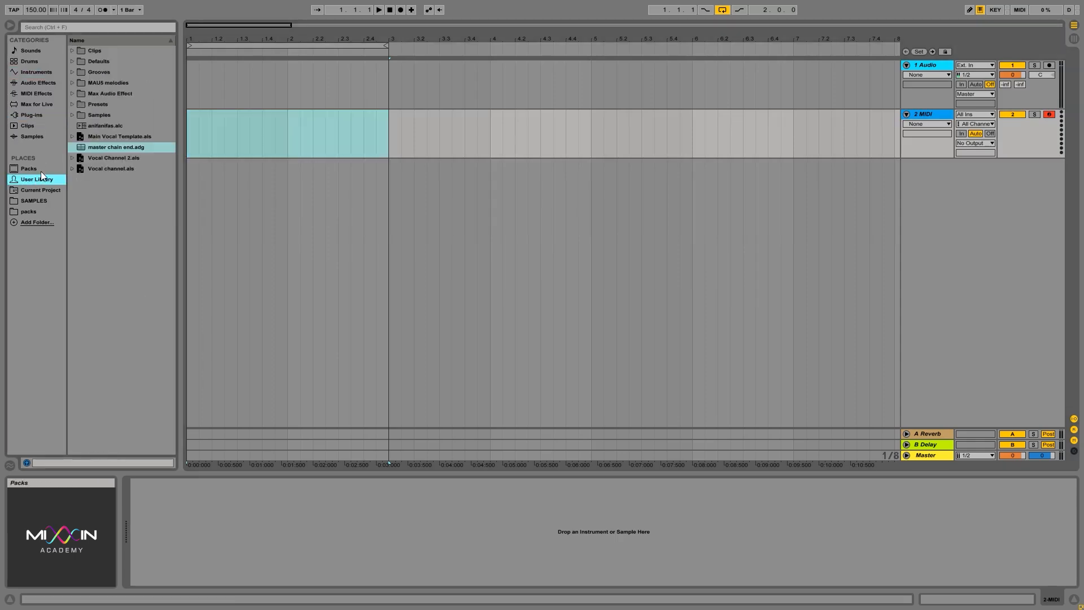
pyautogui.click(39, 210)
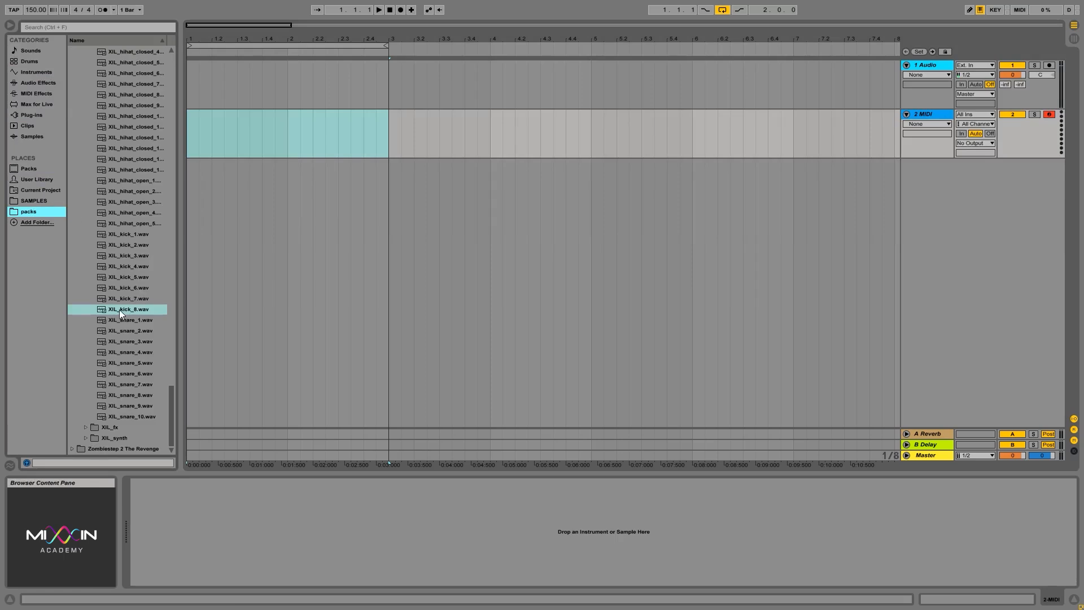
pyautogui.moveTo(119, 309); pyautogui.dragTo(190, 70)
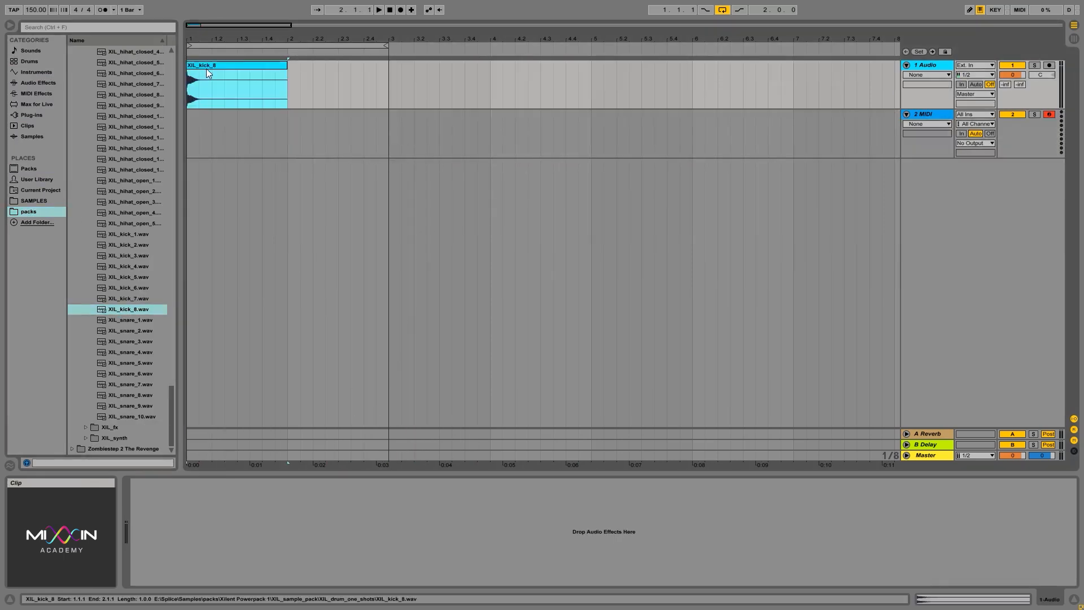
pyautogui.moveTo(287, 69); pyautogui.dragTo(223, 67)
pyautogui.moveTo(223, 67); pyautogui.dragTo(171, 83)
pyautogui.hotkey('ctrl', 'd')
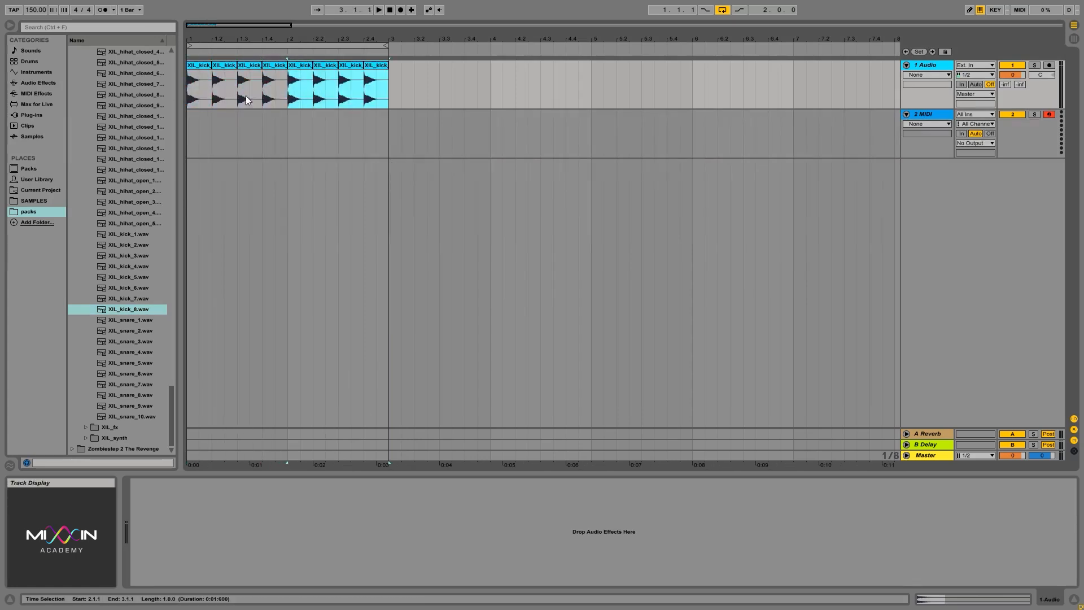
# Play the two-bar kick pattern and delete all its clips from the audio track
pyautogui.press('space')
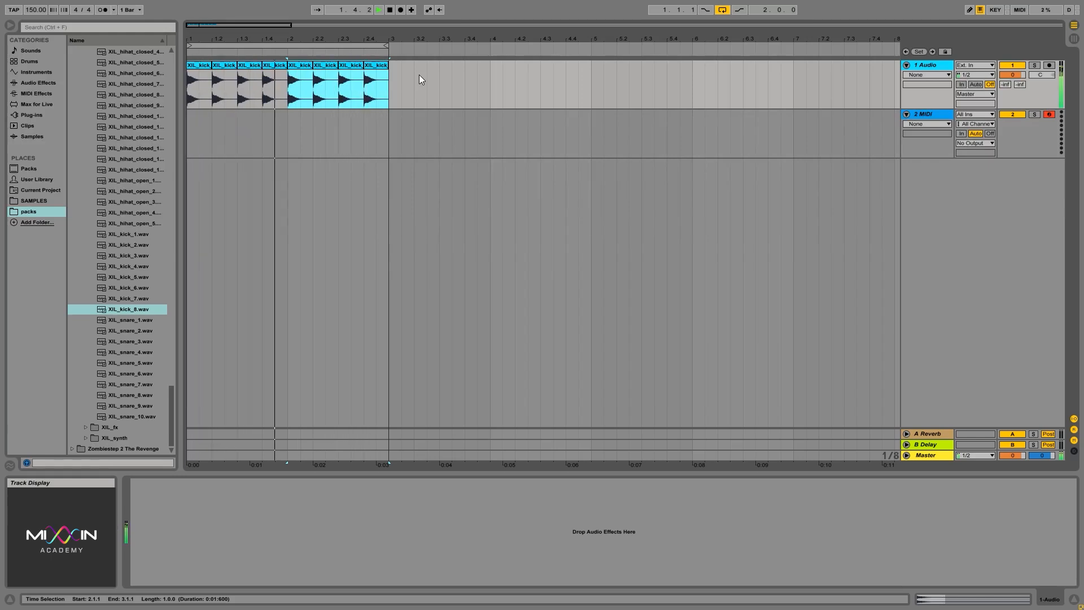
pyautogui.press('space')
pyautogui.keyDown('shift'); pyautogui.click(192, 91); pyautogui.keyUp('shift')
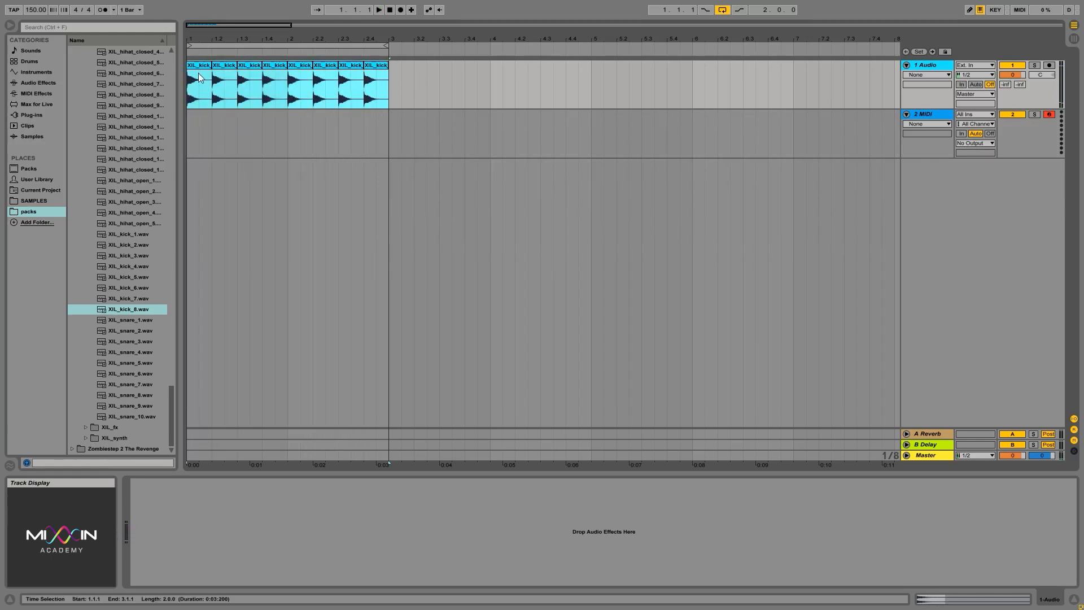
pyautogui.hotkey('ctrl', 'j')
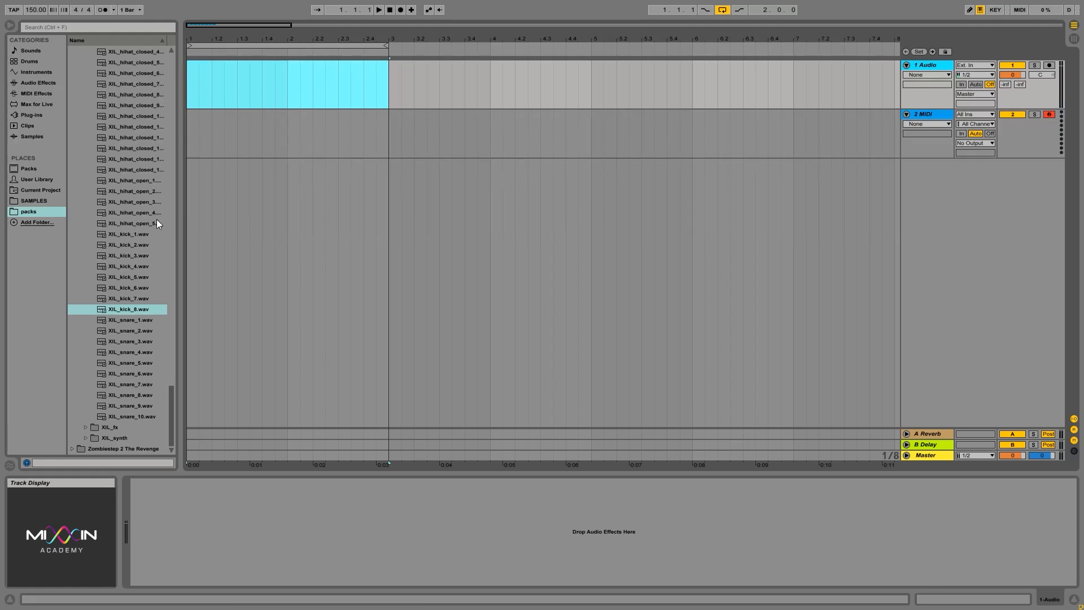
# Load the Simpler instrument onto the 2 MIDI track
pyautogui.click(121, 310)
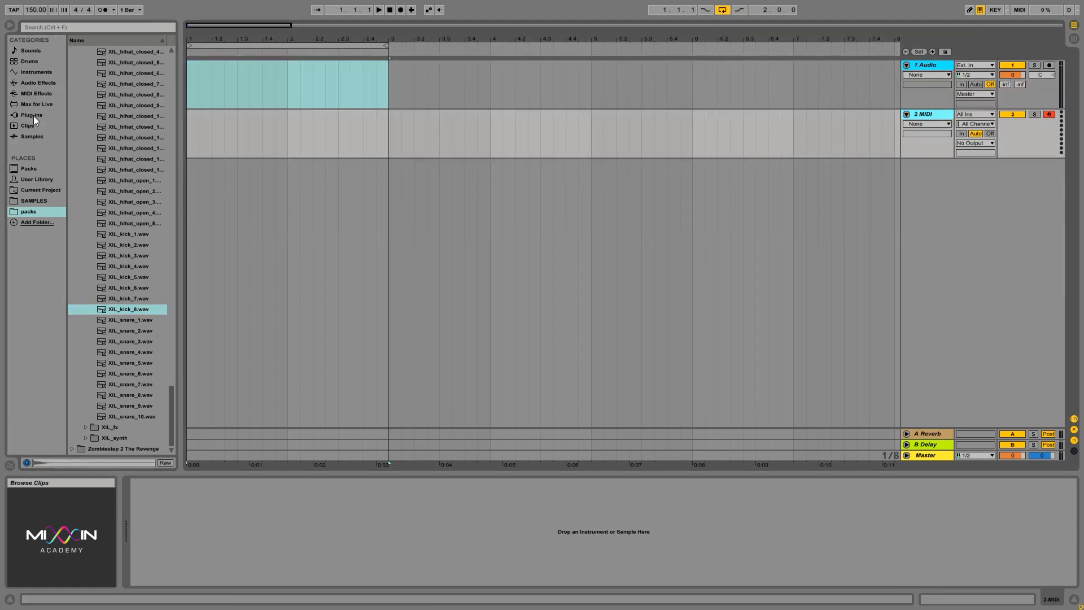
pyautogui.click(36, 72)
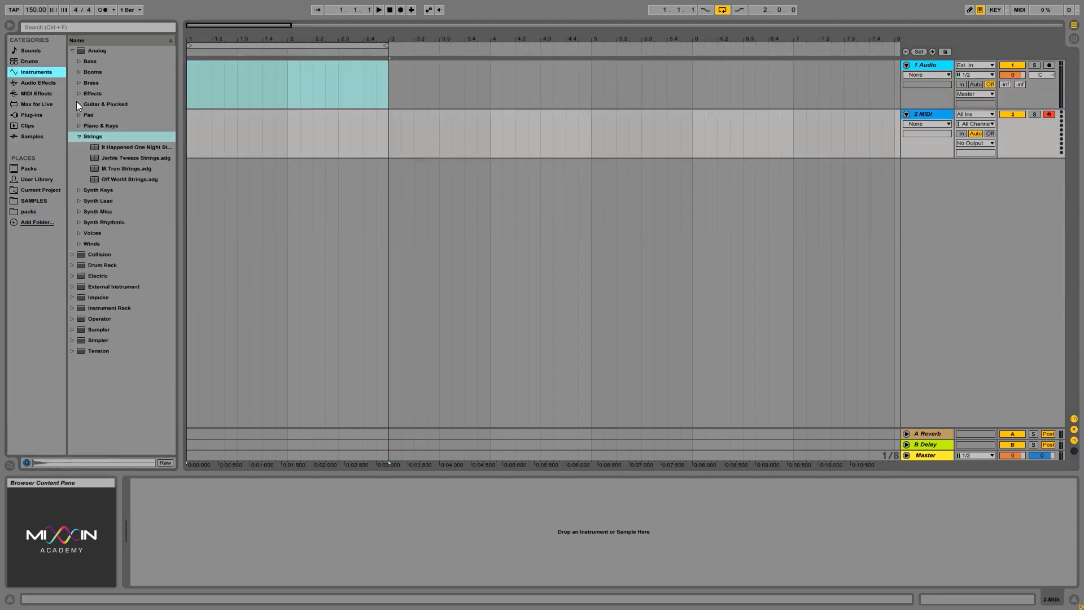
pyautogui.click(73, 51)
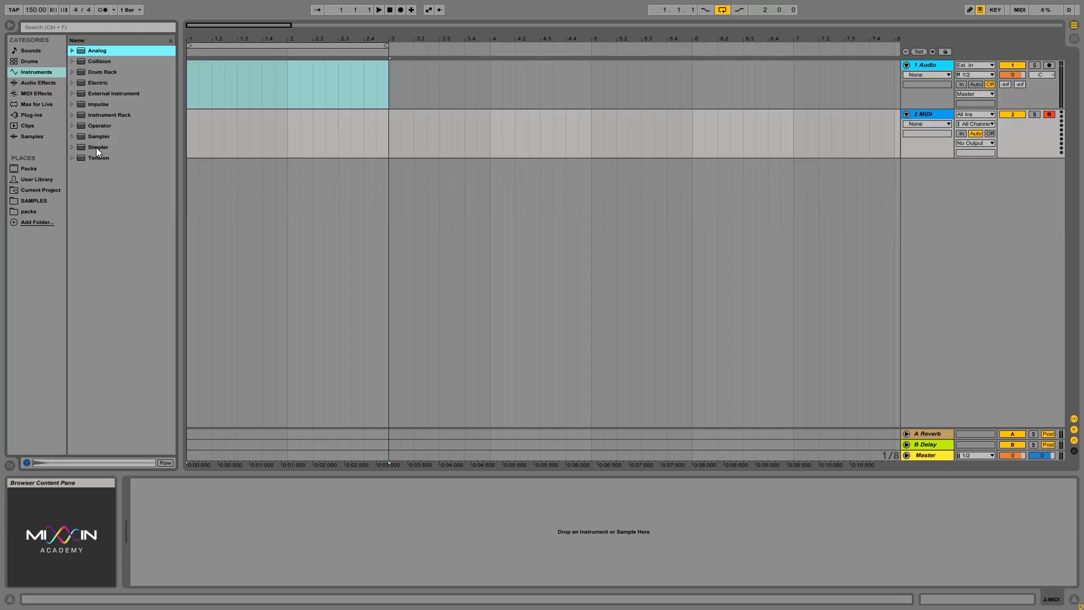
pyautogui.moveTo(96, 147); pyautogui.dragTo(290, 129)
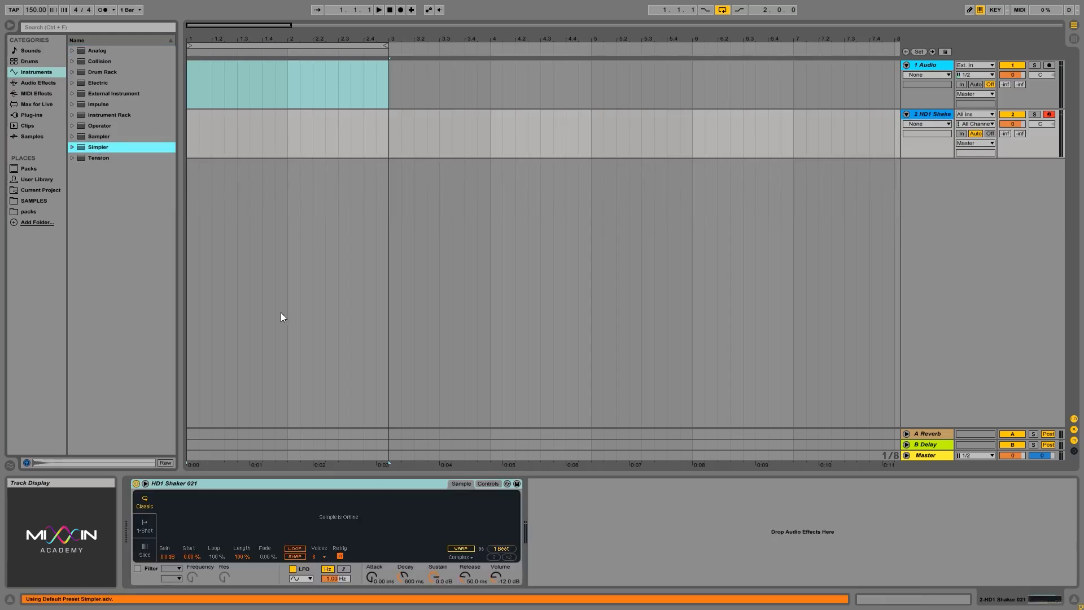
# Load XIL_kick_8.wav from the packs folder into Simpler and turn off its Warp and Loop options
pyautogui.click(35, 210)
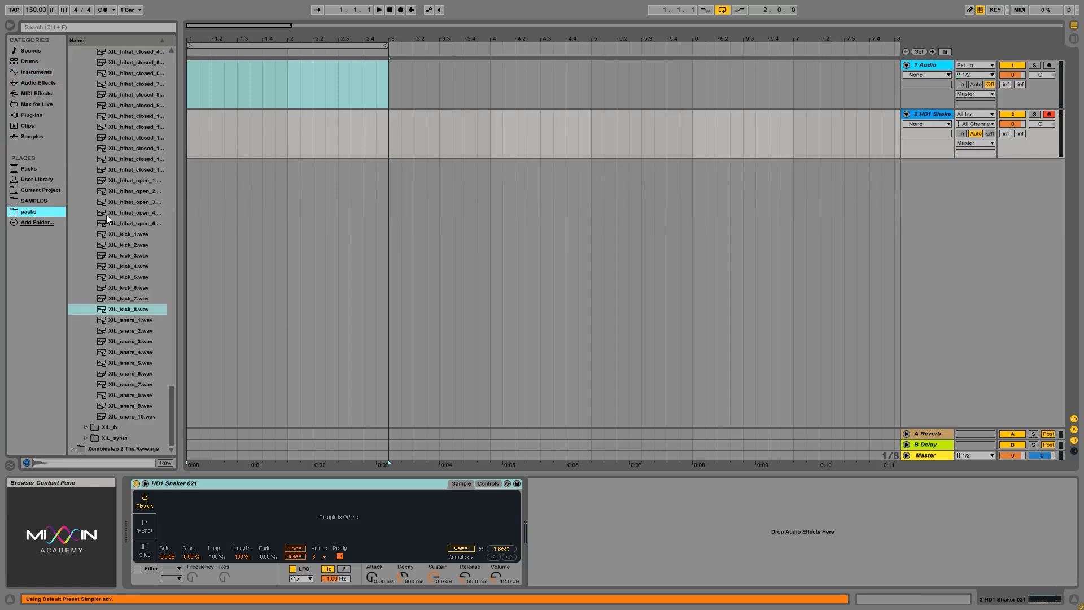
pyautogui.moveTo(120, 307); pyautogui.dragTo(338, 515)
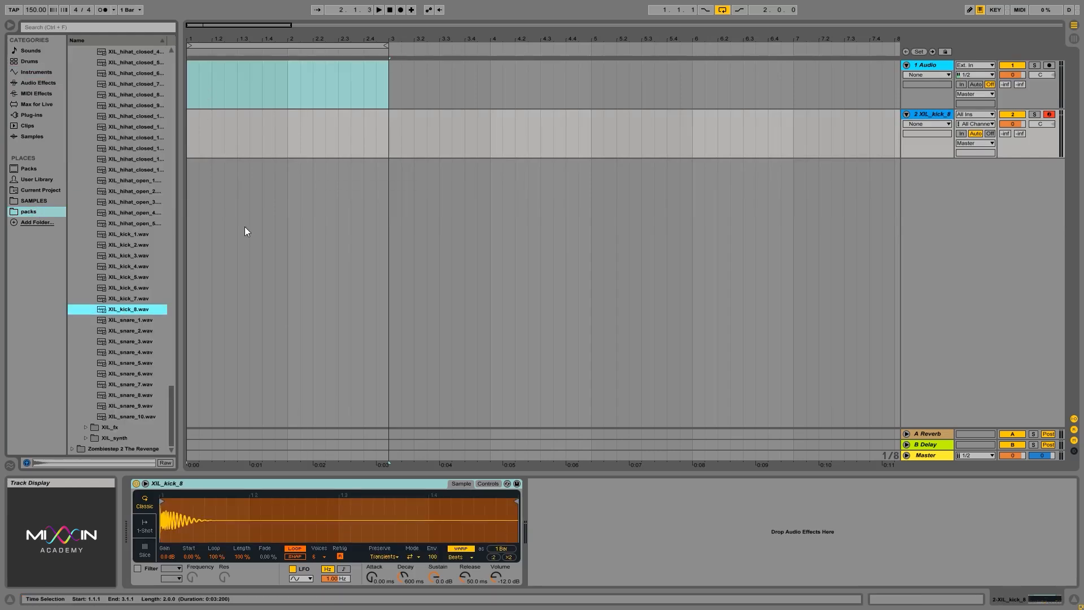
pyautogui.click(465, 549)
pyautogui.click(296, 548)
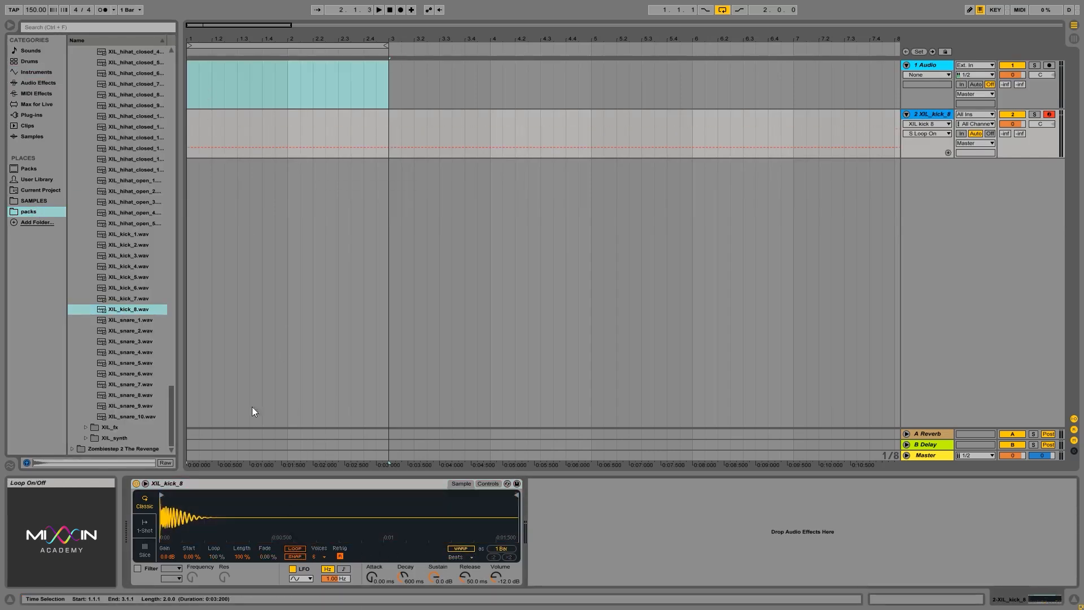
# Insert an empty two-bar MIDI clip from bar 1 to bar 3 on the kick's MIDI track
pyautogui.click(195, 118)
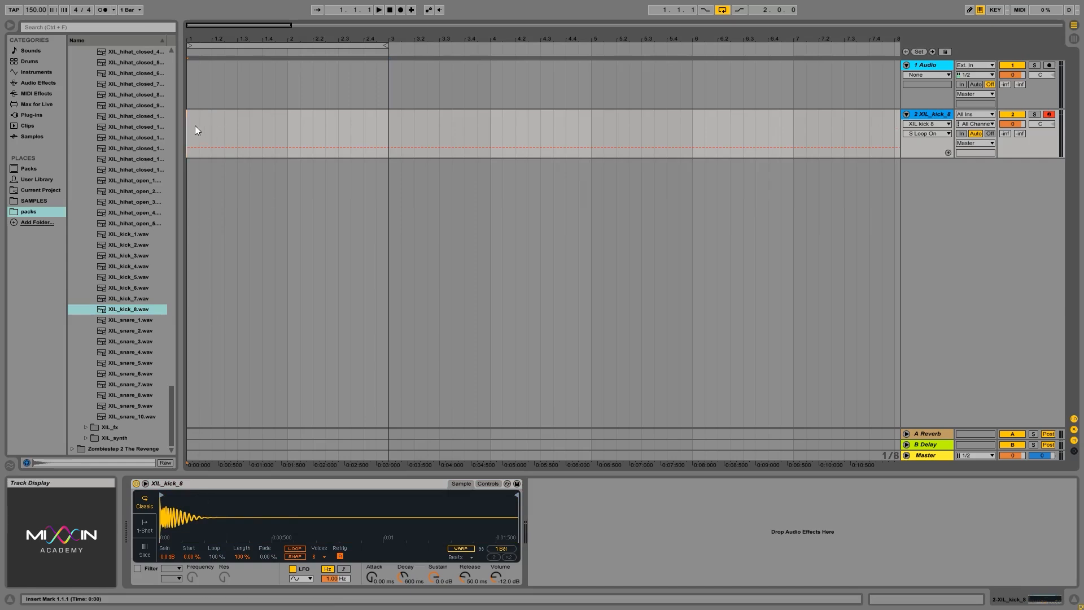
pyautogui.moveTo(191, 124); pyautogui.dragTo(363, 120)
pyautogui.moveTo(196, 138); pyautogui.dragTo(383, 134)
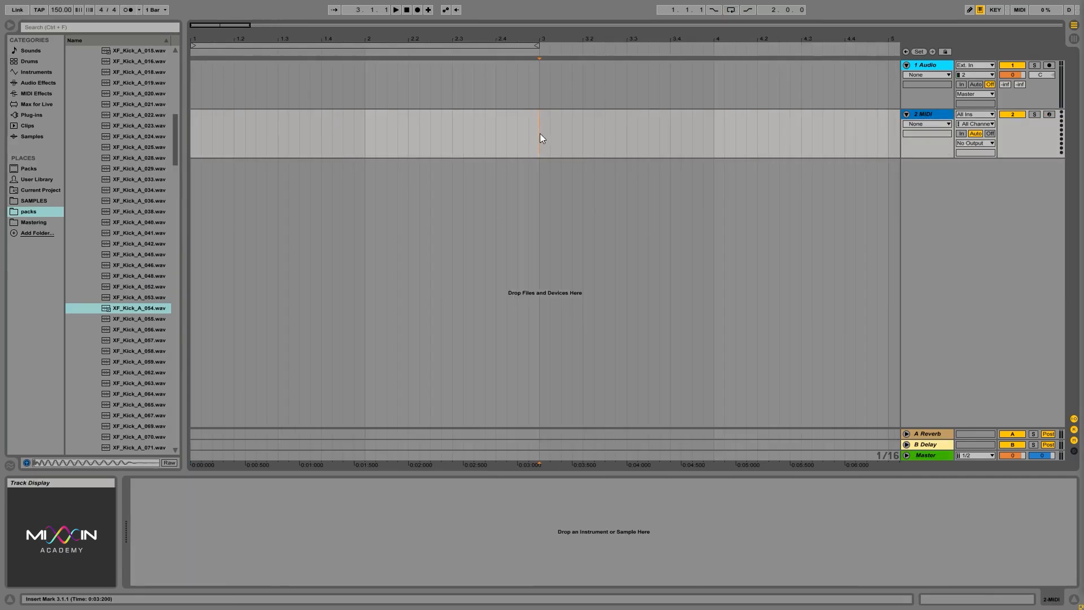
pyautogui.moveTo(539, 137); pyautogui.dragTo(174, 141)
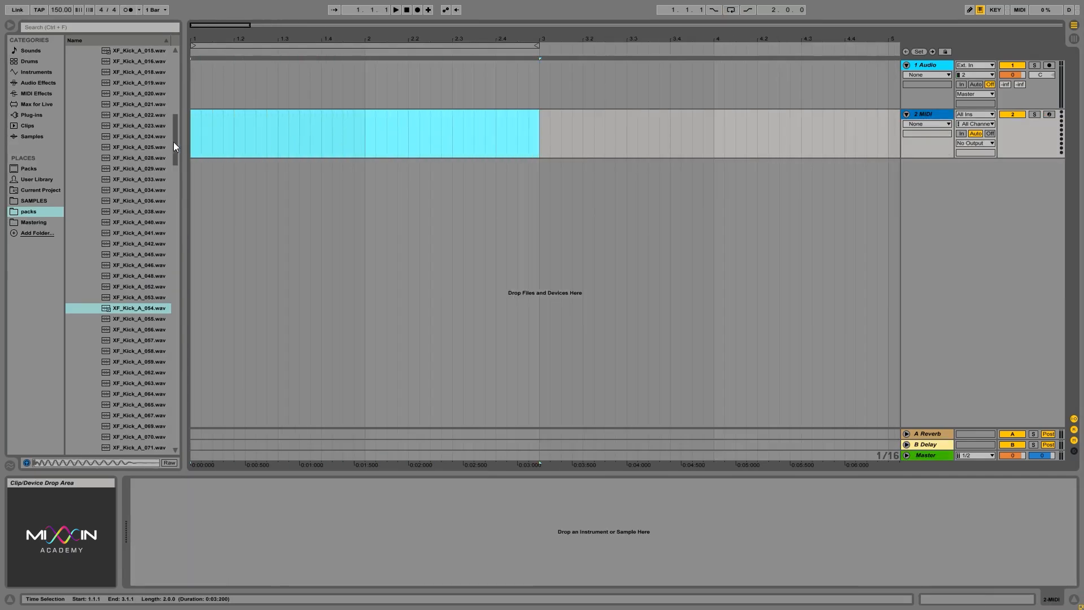
pyautogui.rightClick(271, 133)
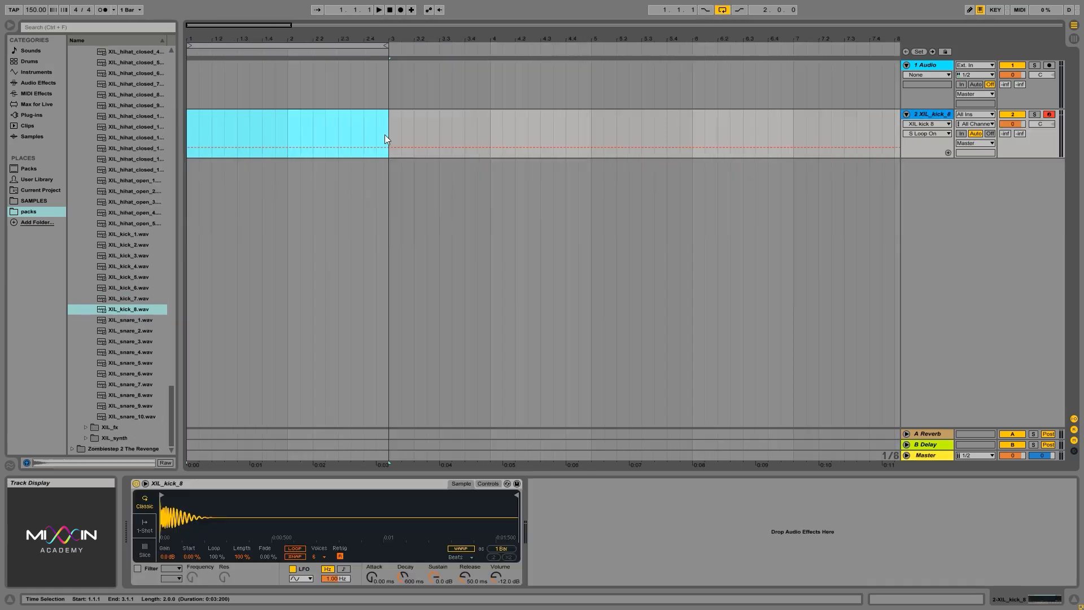
pyautogui.hotkey('ctrl', 'shift', 'm')
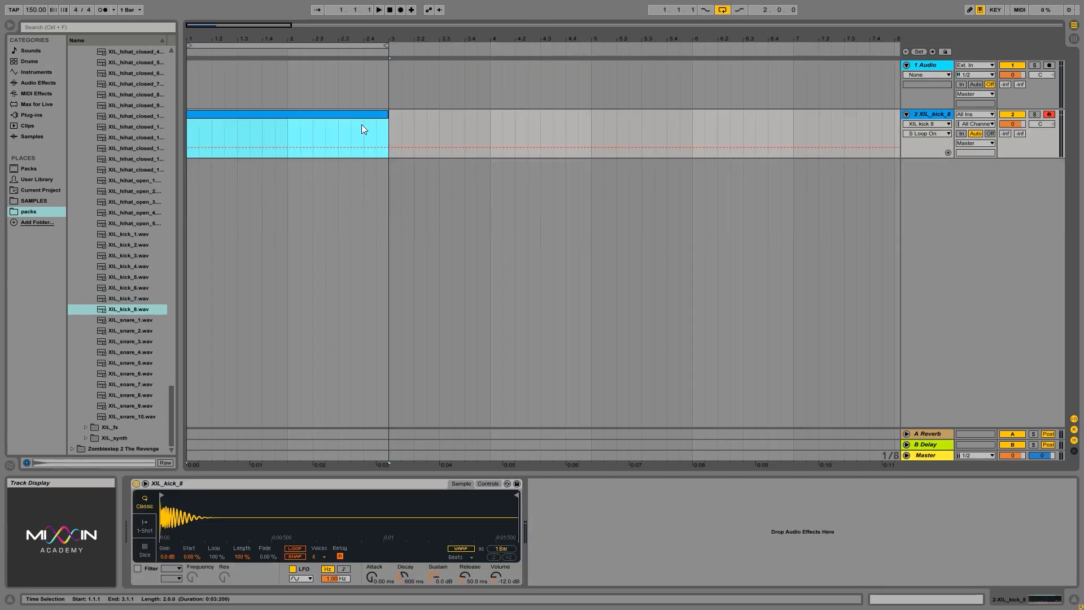
# Enlarge the clip's note editor, enable note preview and audition the kick on C3
pyautogui.moveTo(337, 478); pyautogui.dragTo(330, 291)
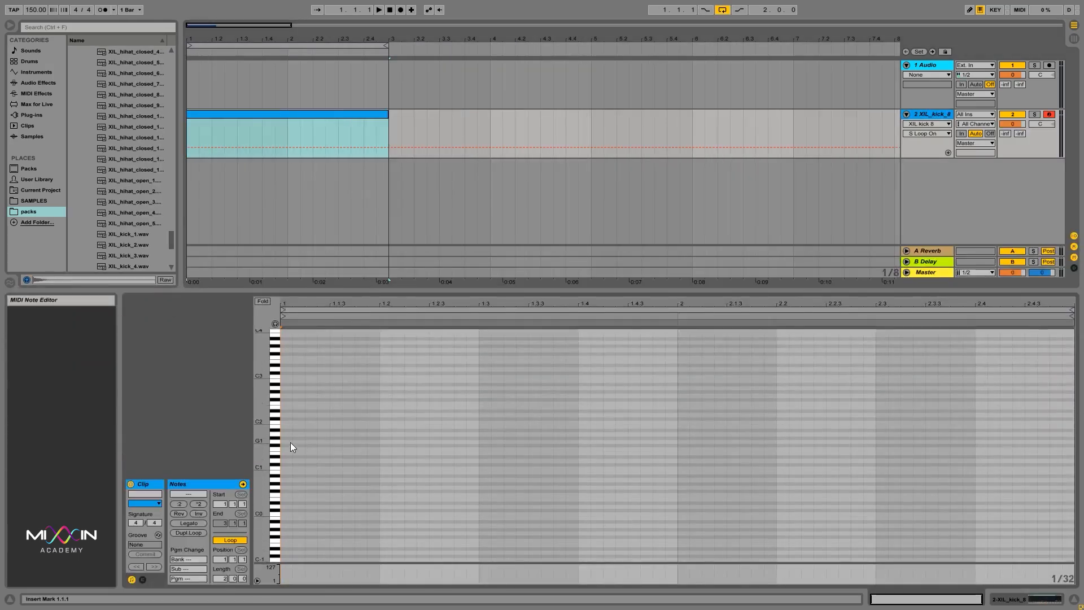
pyautogui.click(275, 324)
pyautogui.click(276, 379)
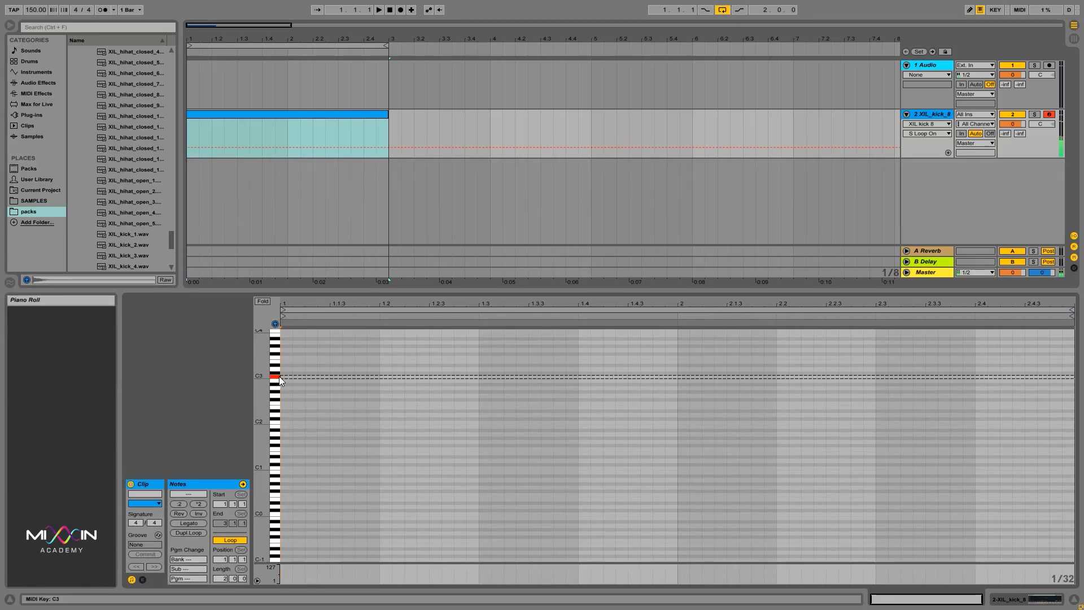
# Fill the two-bar clip with one-beat C3 notes on every beat and play the kick pattern back
pyautogui.doubleClick(286, 377)
pyautogui.moveTo(292, 377); pyautogui.dragTo(379, 377)
pyautogui.hotkey('ctrl', 'd')
pyautogui.hotkey('ctrl', 'd')
pyautogui.hotkey('ctrl', 'd')
pyautogui.hotkey('ctrl', 'd')
pyautogui.hotkey('ctrl', 'd')
pyautogui.hotkey('ctrl', 'd')
pyautogui.hotkey('ctrl', 'd')
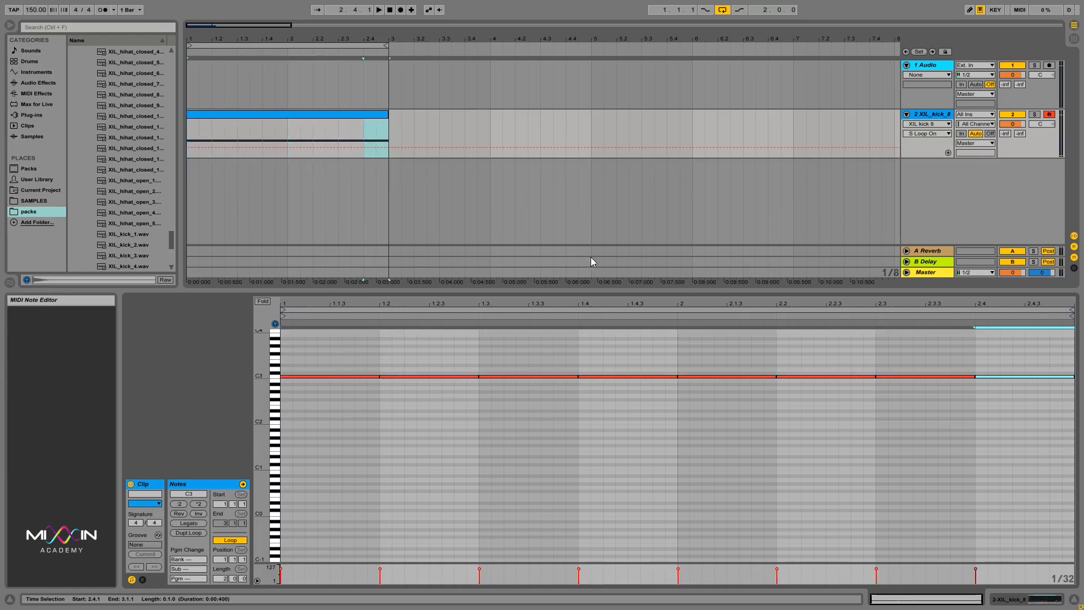
pyautogui.press('space')
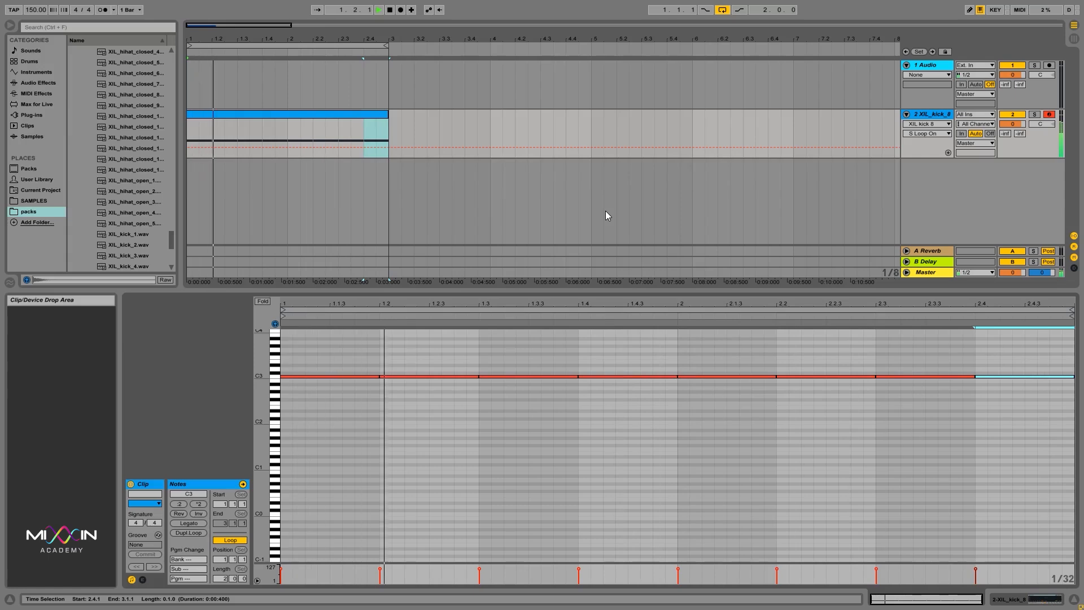
pyautogui.press('space')
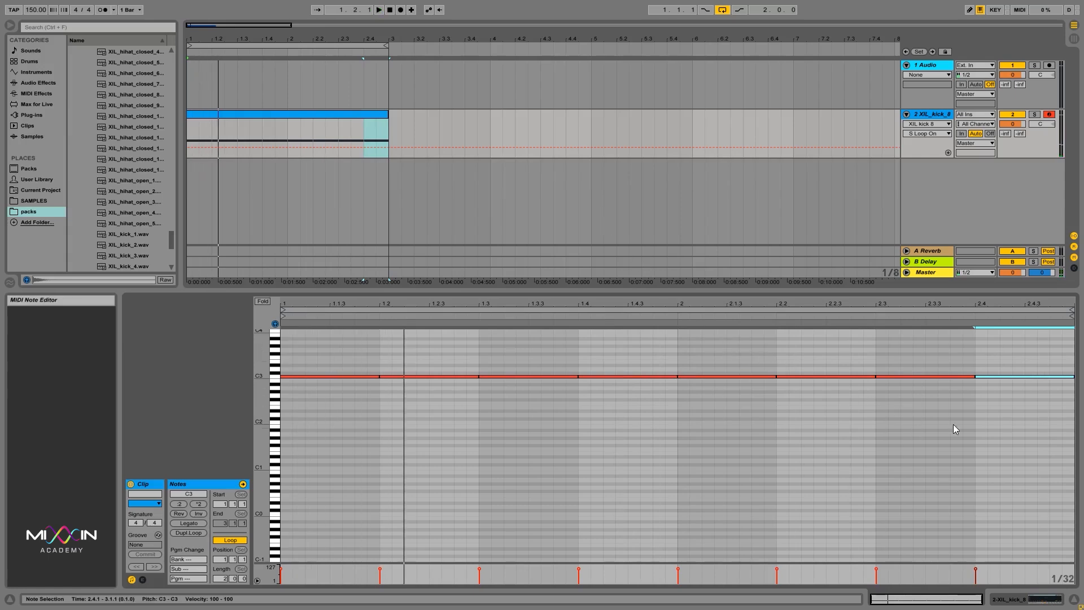
# Replace the kick sample in the MIDI track's Simpler with XIL_kick_7.wav and play the pattern back
pyautogui.moveTo(1028, 437); pyautogui.dragTo(339, 342)
pyautogui.click(1005, 603)
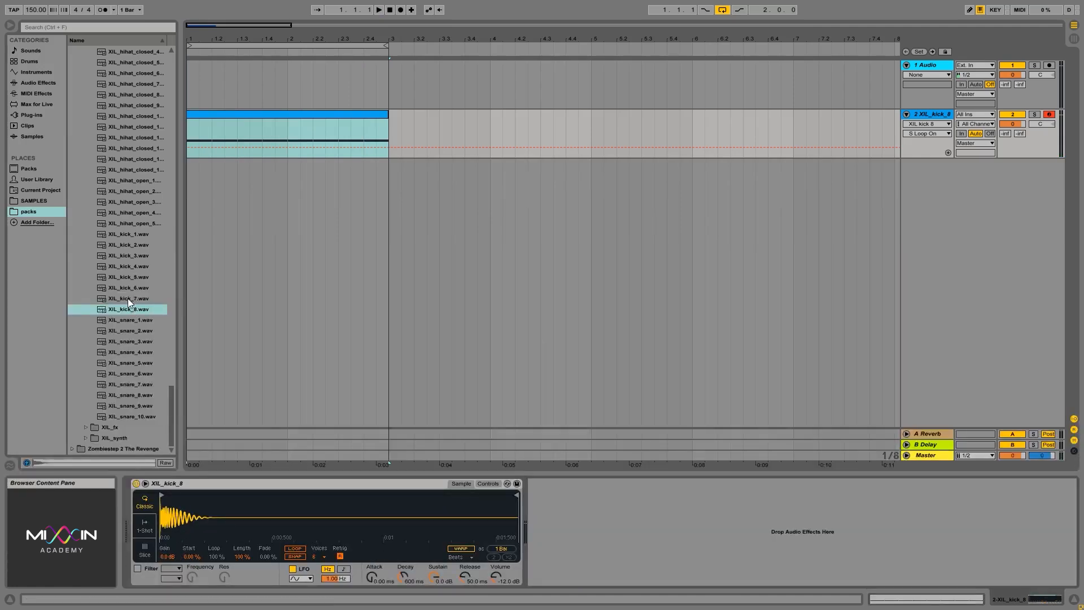
pyautogui.moveTo(127, 298); pyautogui.dragTo(215, 508)
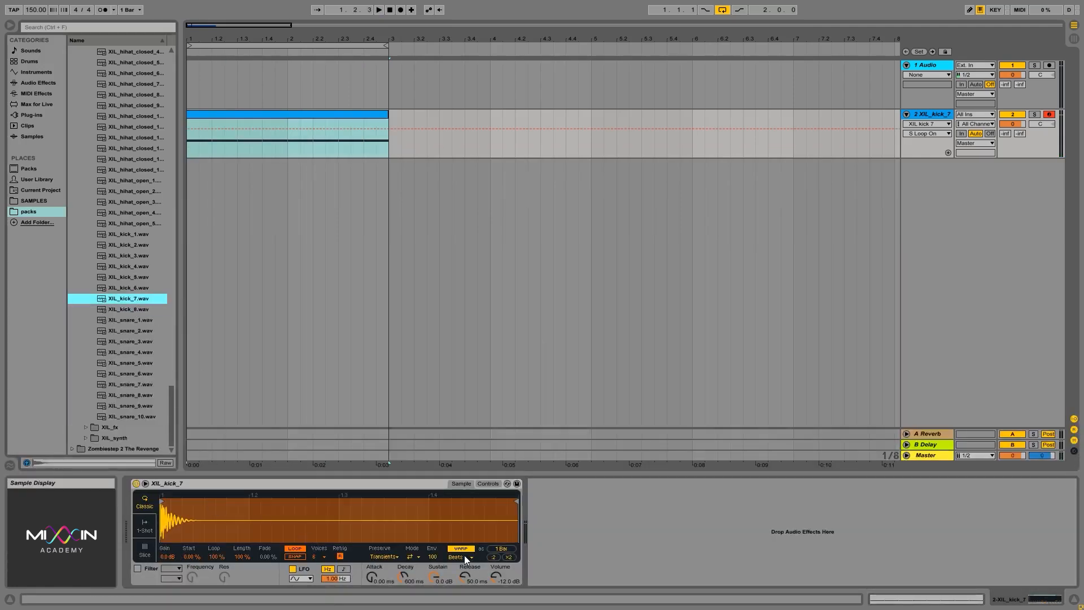
pyautogui.press('space')
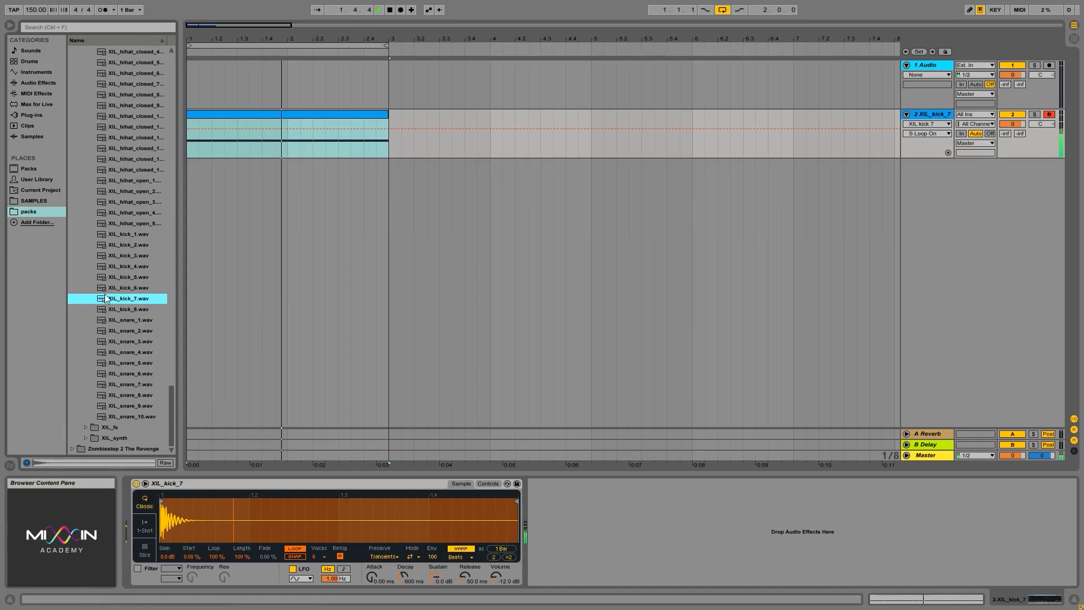
pyautogui.press('space')
# Swap the Simpler sample for XIL_kick_6.wav and play the same MIDI pattern
pyautogui.moveTo(128, 287); pyautogui.dragTo(228, 511)
pyautogui.press('space')
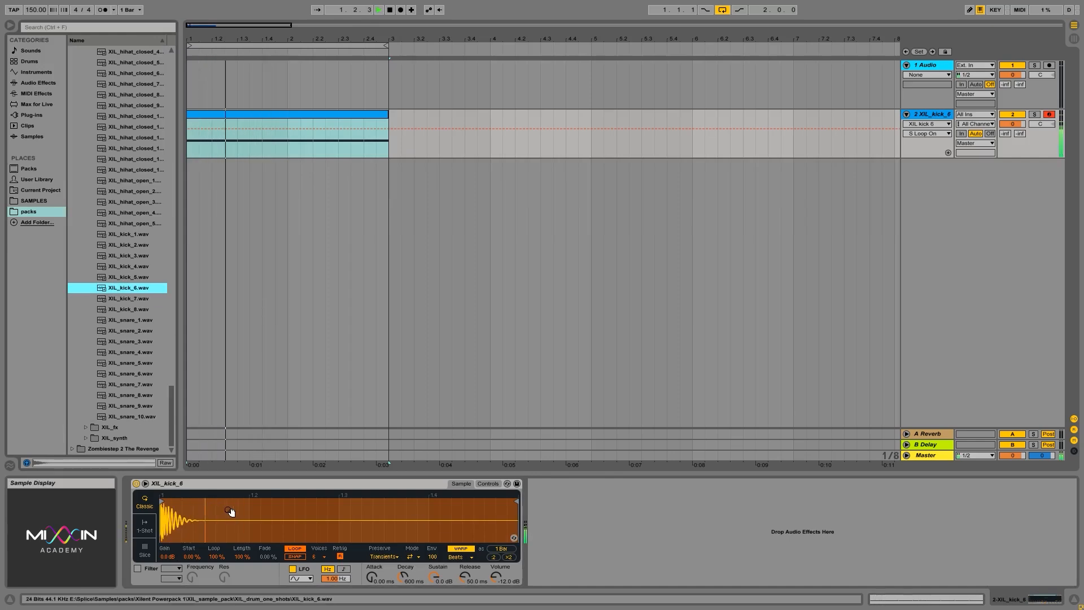
pyautogui.press('space')
# Delete the two-bar MIDI clip and place XIL_kick_6.wav at bar 1 on the audio track
pyautogui.click(289, 113)
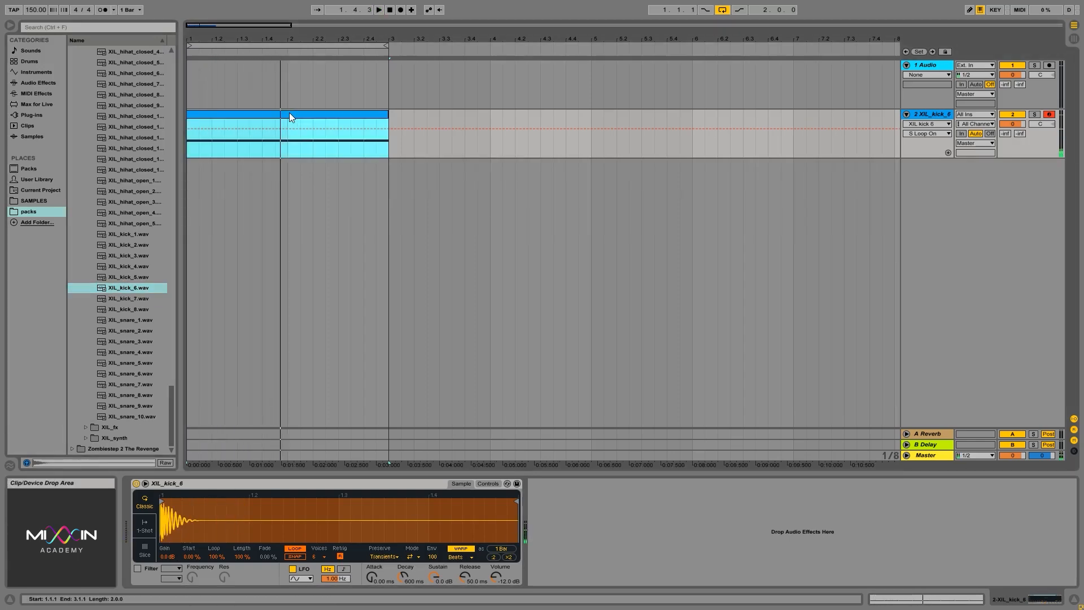
pyautogui.press('Delete')
pyautogui.moveTo(113, 289); pyautogui.dragTo(190, 76)
# Fill bars 1 and 2 of the audio track with one-beat copies of the XIL_kick_6 clip on every beat
pyautogui.moveTo(282, 68); pyautogui.dragTo(221, 71)
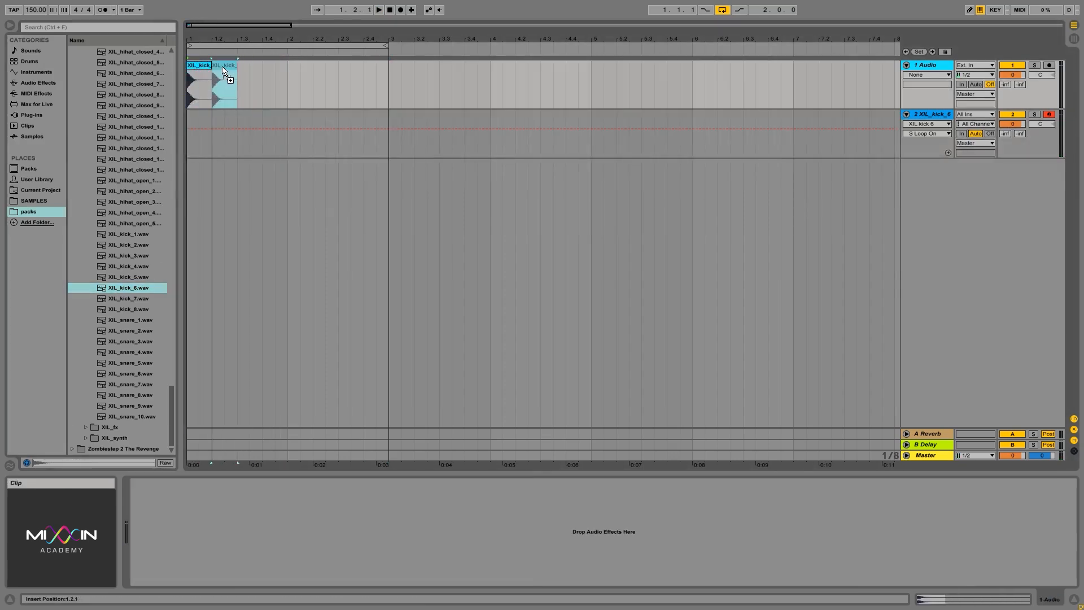
pyautogui.keyDown('shift'); pyautogui.click(197, 76); pyautogui.keyUp('shift')
pyautogui.hotkey('ctrl', 'd')
pyautogui.hotkey('ctrl', 'd')
pyautogui.hotkey('ctrl', 'd')
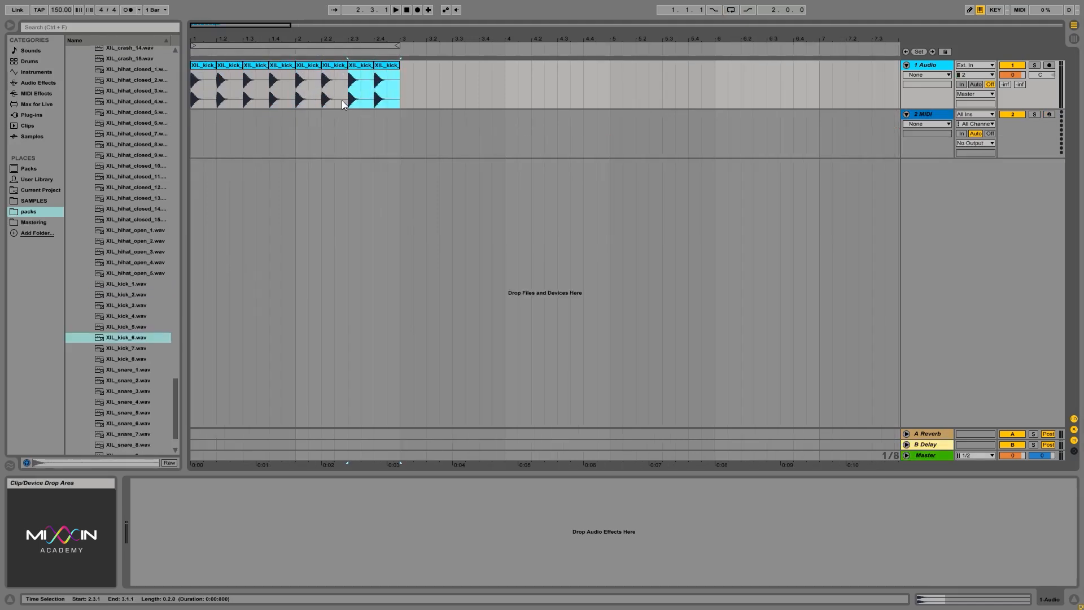
# Duplicate the last two kick clips past bar 3 with the Duplicate command and undo it
pyautogui.moveTo(341, 100)
pyautogui.keyDown('shift'); pyautogui.mouseDown()
pyautogui.moveTo(296, 98)
pyautogui.moveTo(371, 104)
pyautogui.moveTo(348, 99)
pyautogui.mouseUp(); pyautogui.keyUp('shift')
pyautogui.rightClick(368, 77)
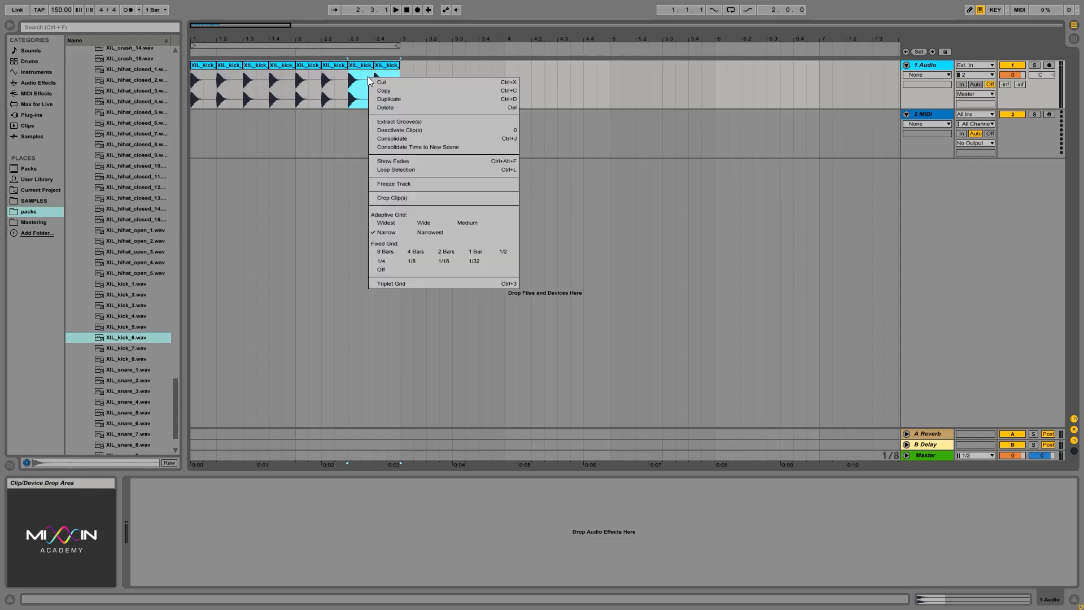
pyautogui.click(405, 99)
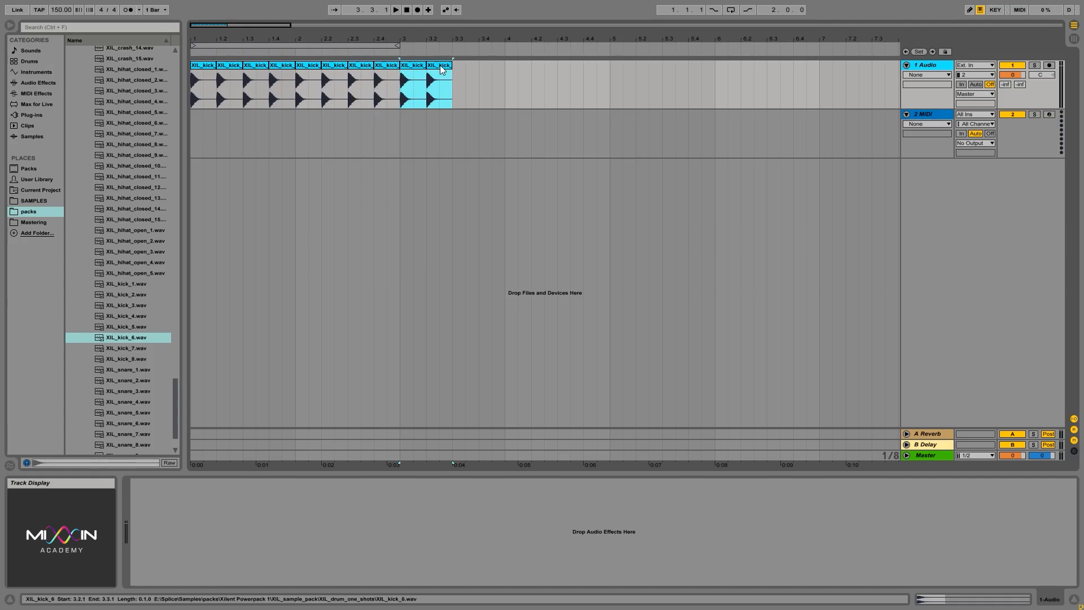
pyautogui.hotkey('ctrl', 'z')
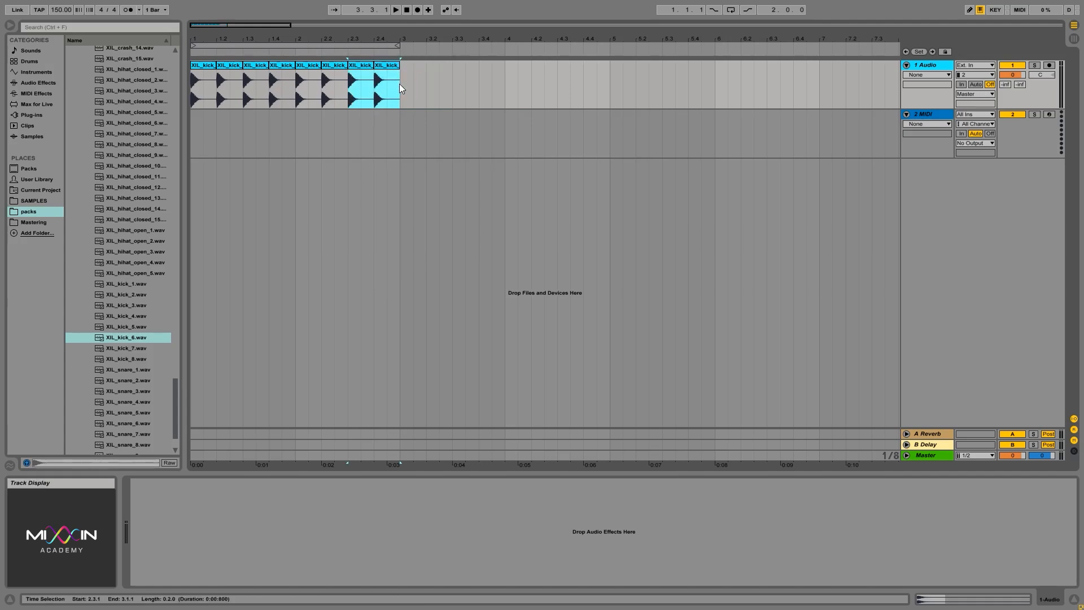
pyautogui.rightClick(390, 73)
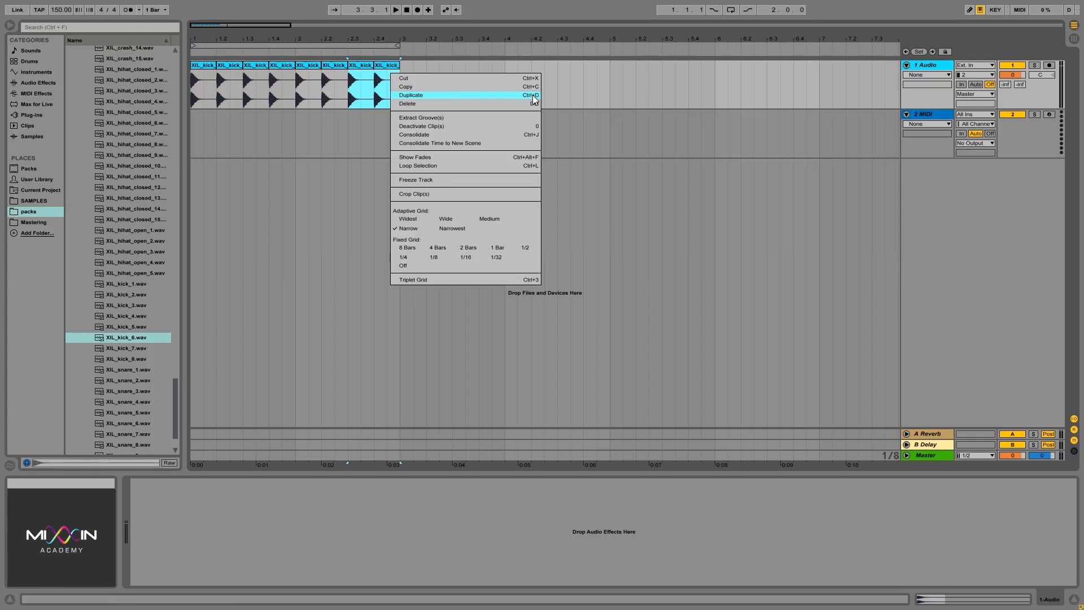
pyautogui.click(564, 94)
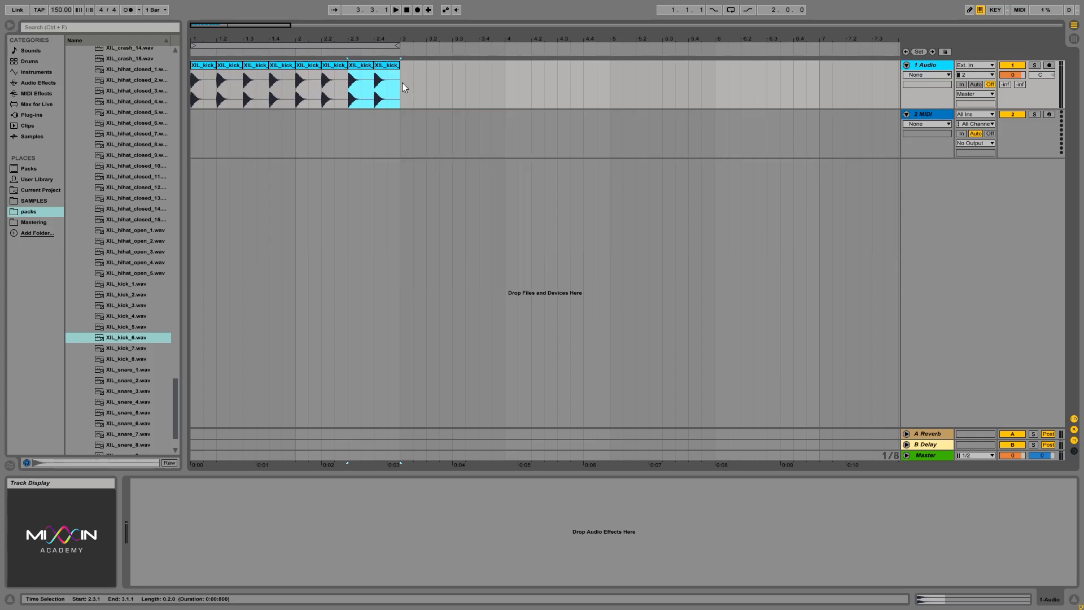
# Duplicate the last two kick clips several times in a row and undo all the extra copies
pyautogui.hotkey('ctrl', 'd')
pyautogui.hotkey('ctrl', 'd')
pyautogui.hotkey('ctrl', 'd')
pyautogui.hotkey('ctrl', 'd')
pyautogui.hotkey('ctrl', 'd')
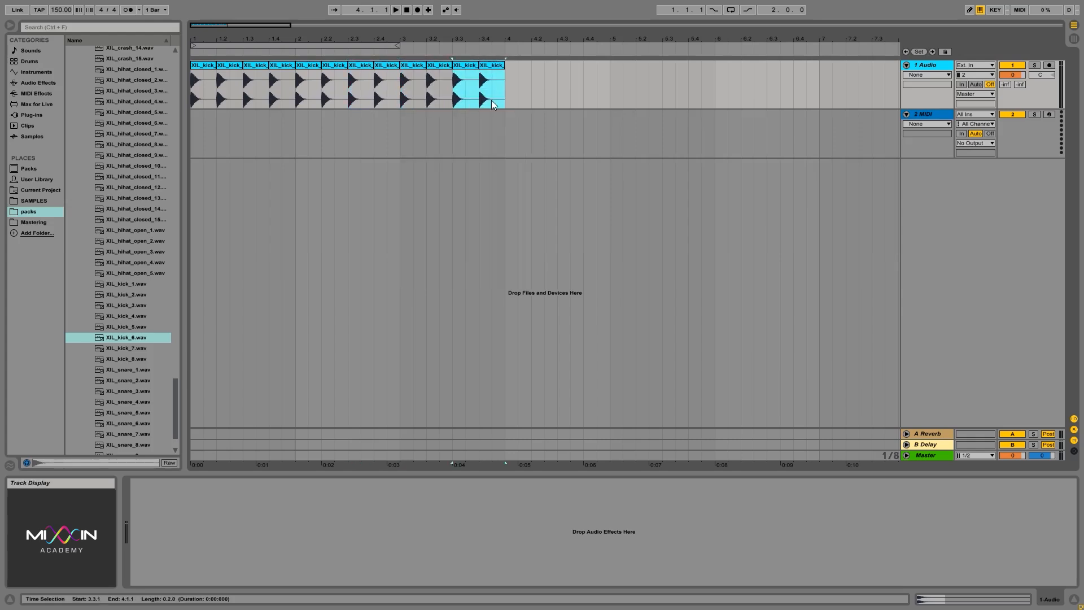
pyautogui.hotkey('ctrl', 'z')
pyautogui.hotkey('ctrl', 'z')
pyautogui.hotkey('ctrl', 'z')
pyautogui.hotkey('ctrl', 'z')
pyautogui.hotkey('ctrl', 'z')
pyautogui.click(505, 93)
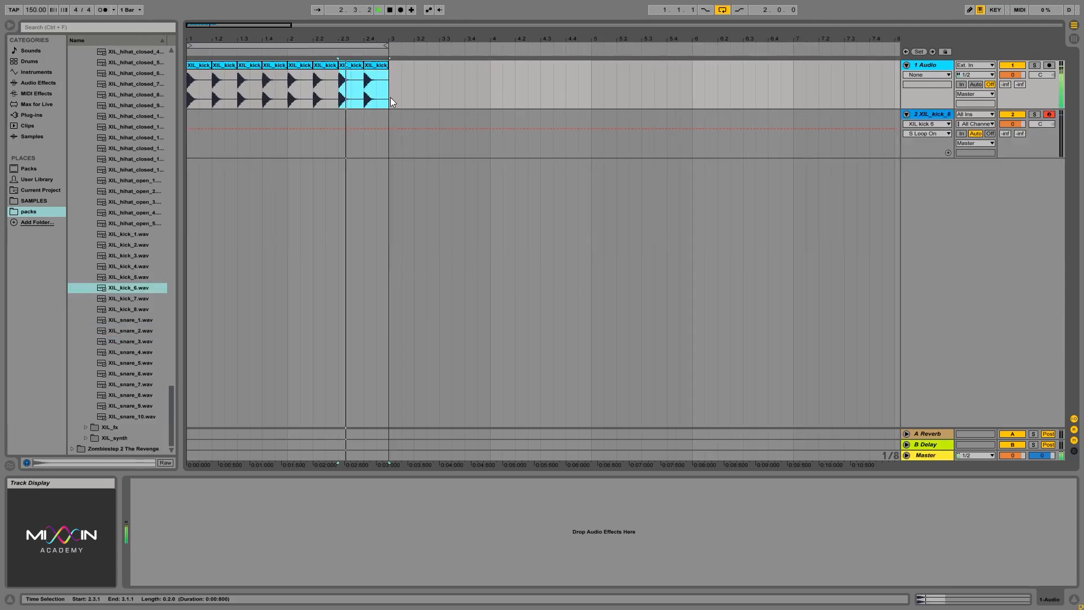
# Delete all kick clips from the audio track, place XIL_kick_5.wav at bar 1 and remove it again
pyautogui.moveTo(390, 92); pyautogui.dragTo(185, 116)
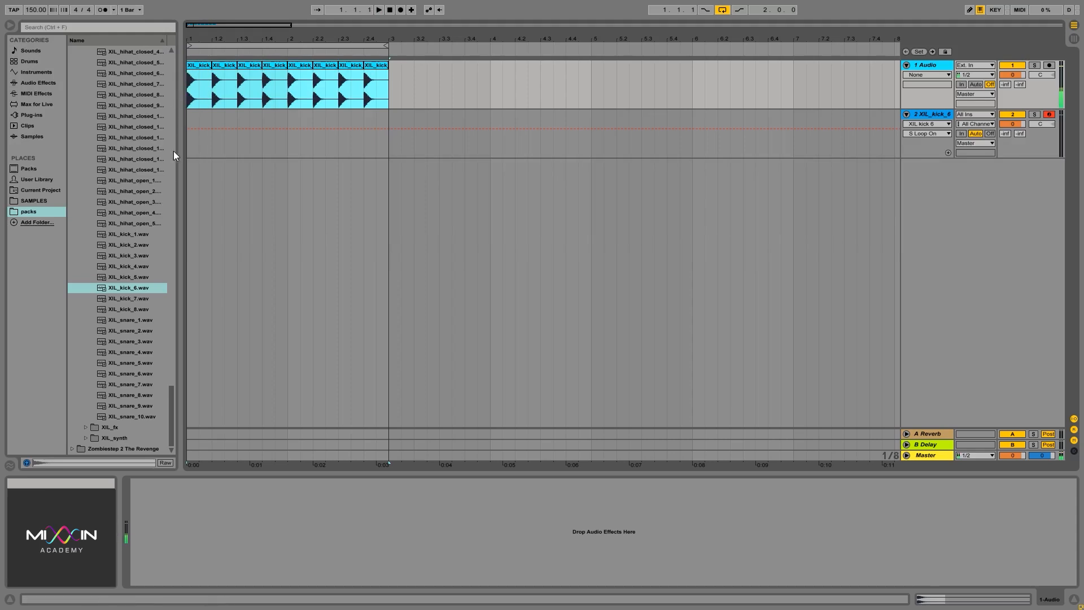
pyautogui.press('Delete')
pyautogui.moveTo(118, 276); pyautogui.dragTo(190, 83)
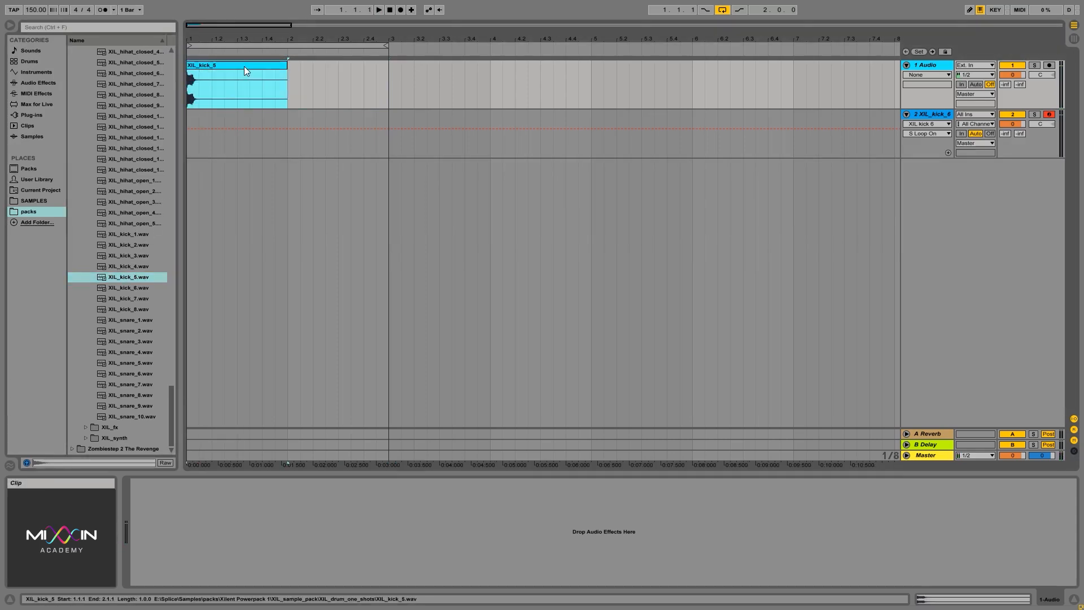
pyautogui.press('Delete')
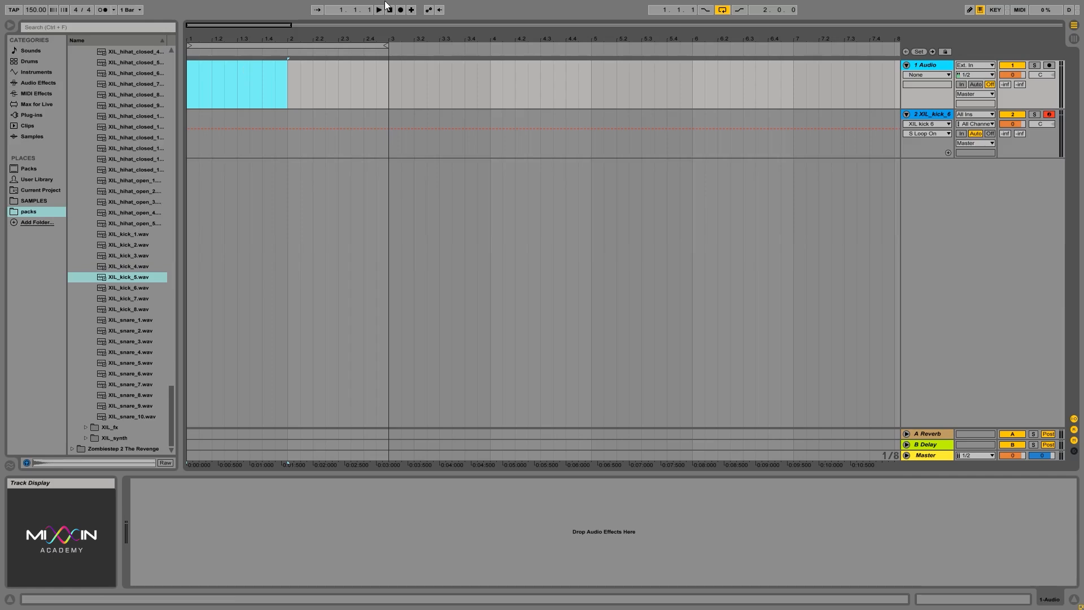
# Remove the Simpler holding XIL_kick_6 from the MIDI track
pyautogui.click(941, 64)
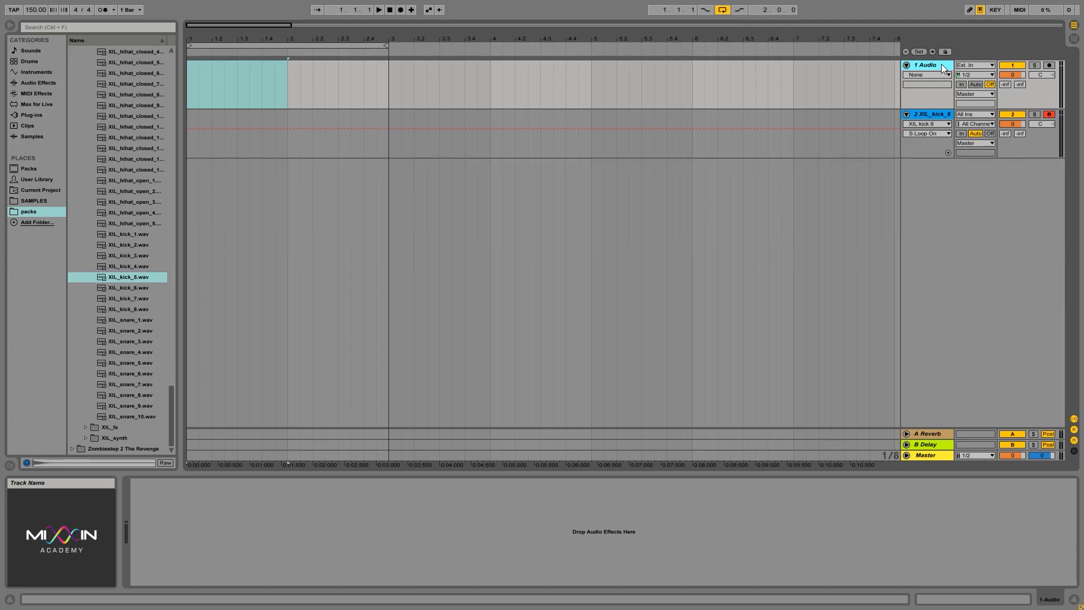
pyautogui.click(930, 119)
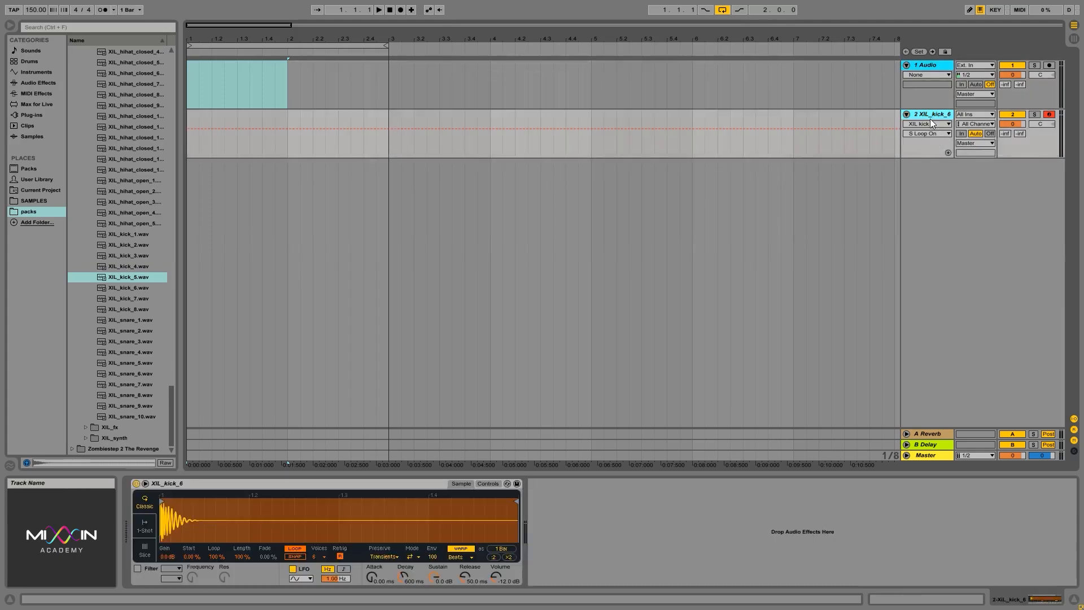
pyautogui.click(267, 486)
pyautogui.press('Delete')
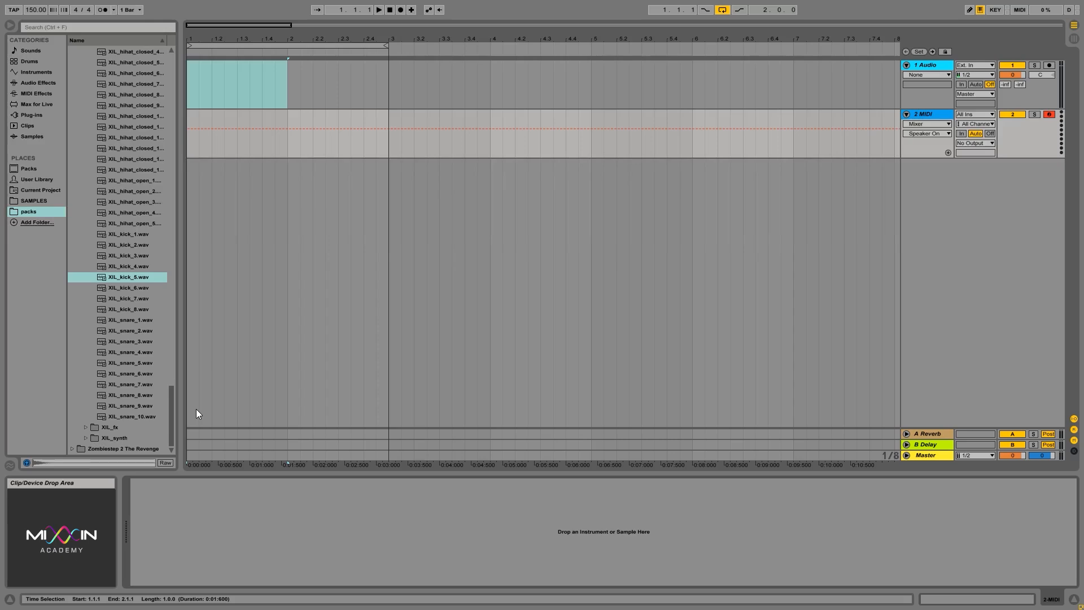
# Select the audio and MIDI tracks alternately to compare what their device areas accept
pyautogui.click(924, 73)
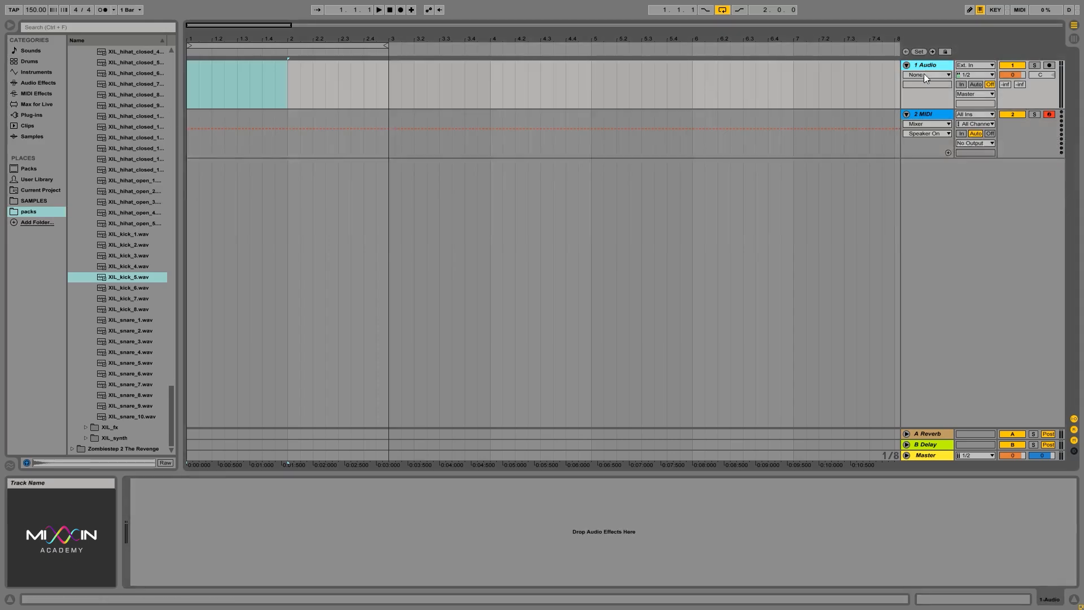
pyautogui.click(926, 115)
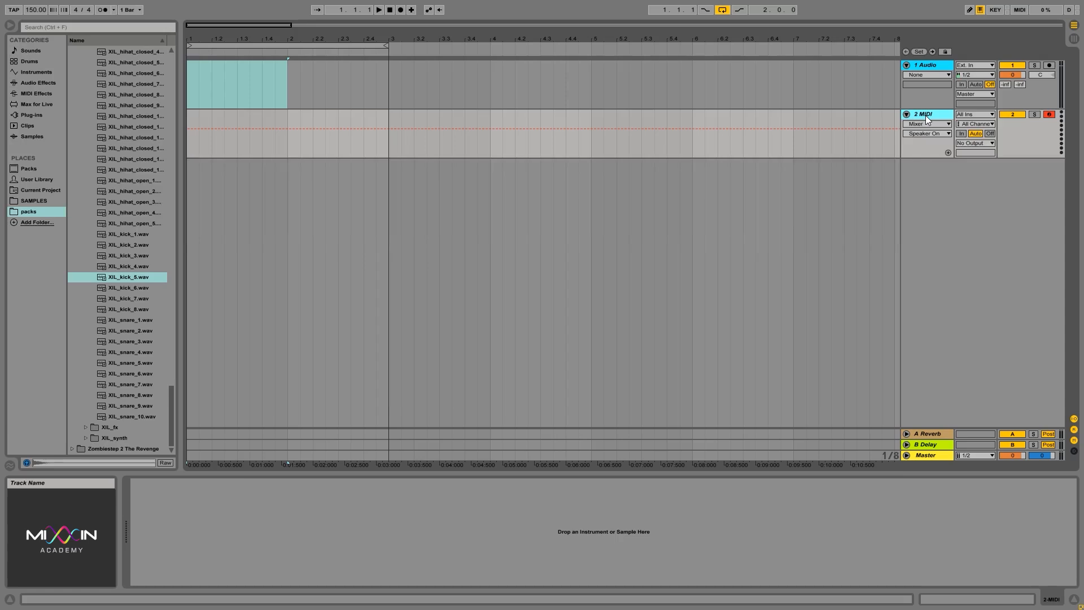
pyautogui.click(933, 96)
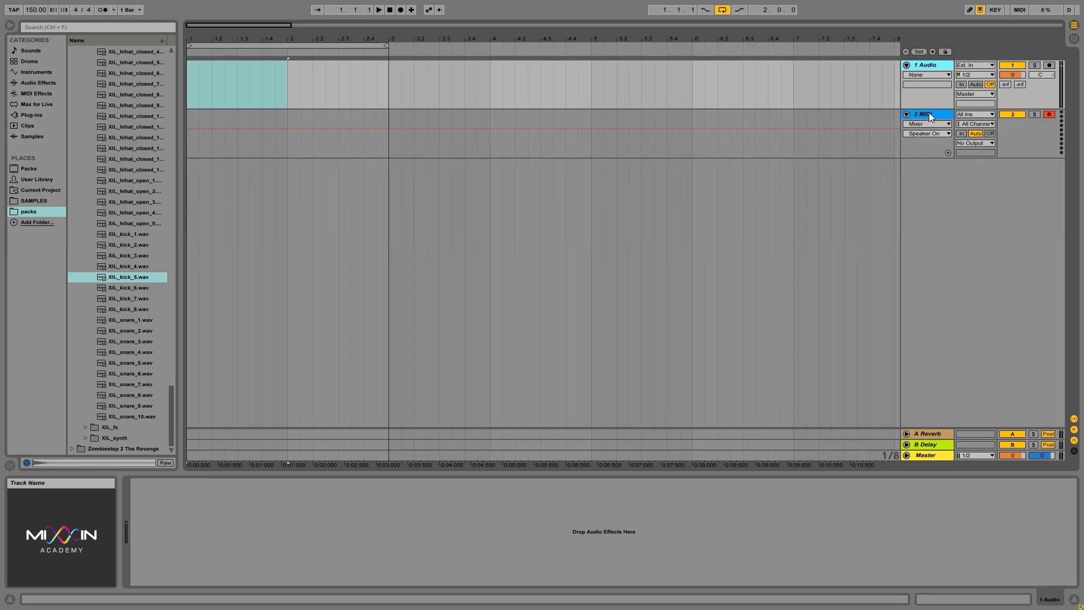
pyautogui.click(929, 113)
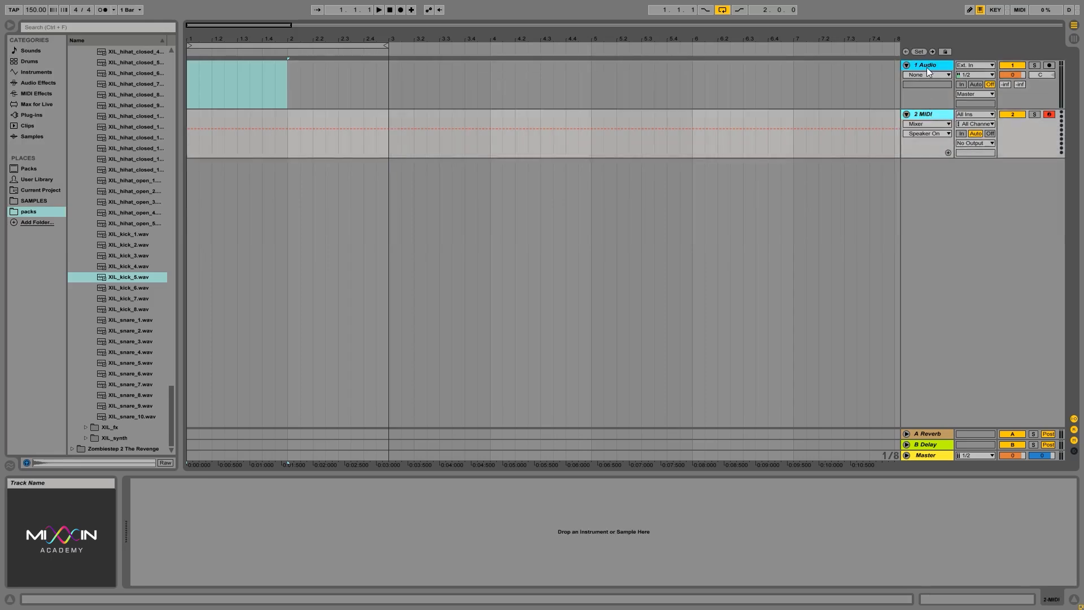
pyautogui.click(926, 66)
pyautogui.click(926, 114)
pyautogui.click(932, 66)
pyautogui.click(926, 113)
pyautogui.click(929, 66)
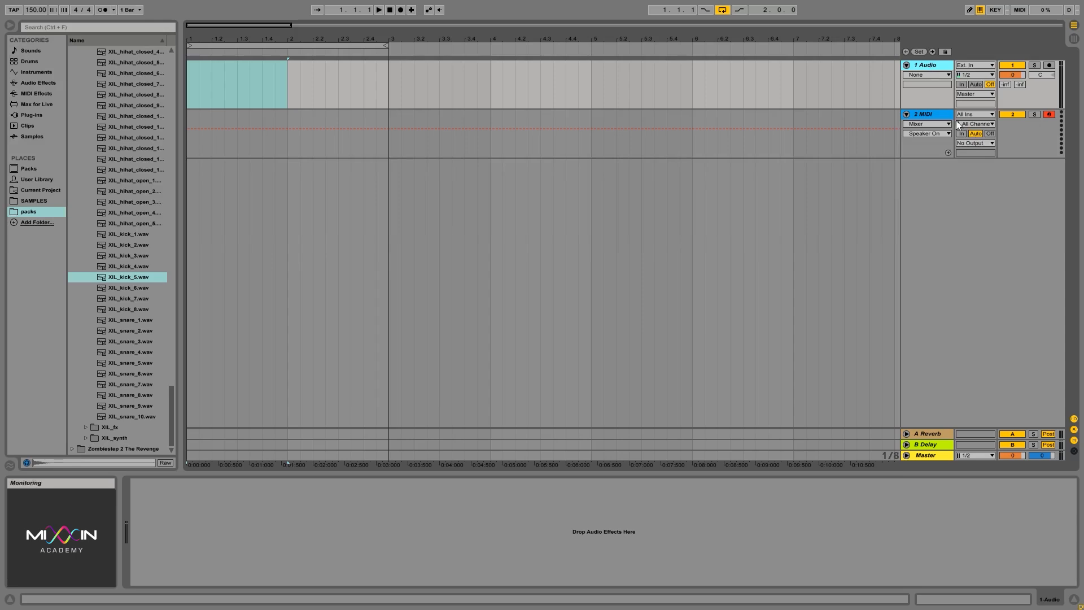
# View the audio and MIDI tracks in Session View and return to Arrangement View
pyautogui.click(936, 113)
pyautogui.click(1074, 38)
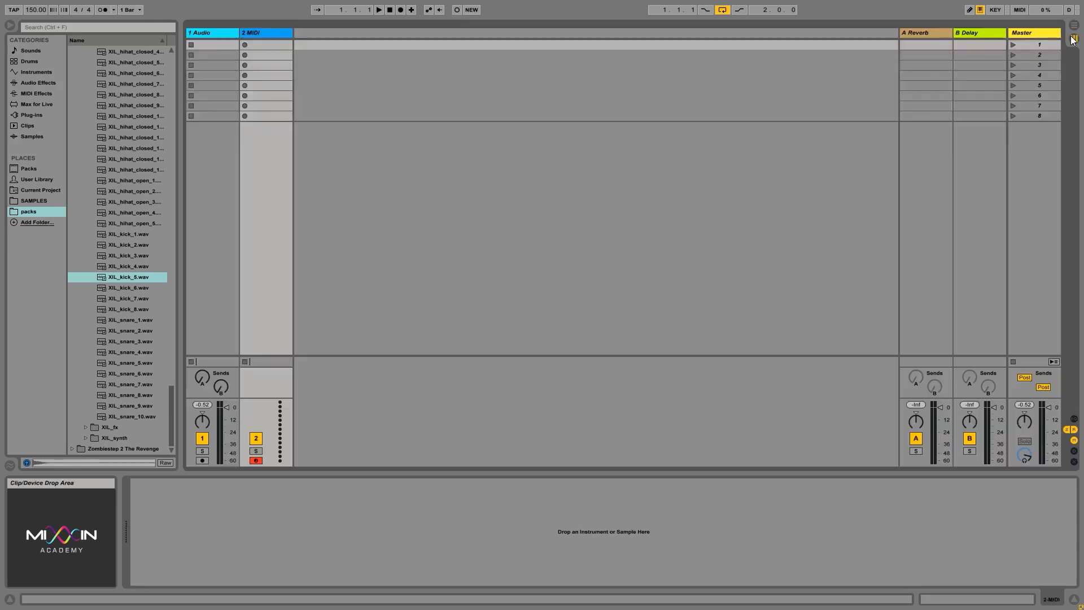
pyautogui.click(1074, 26)
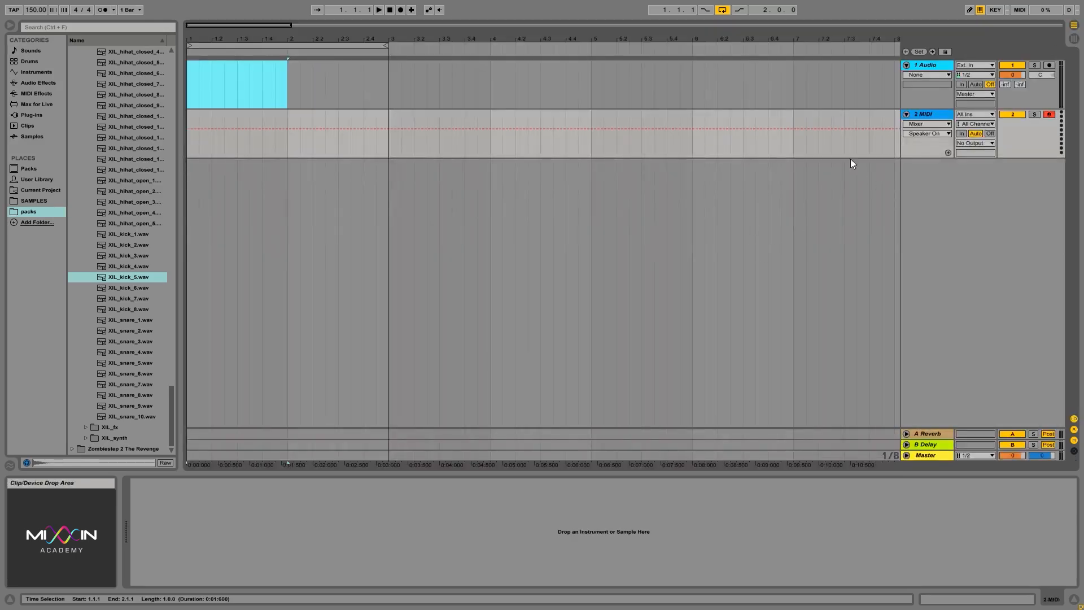
# Group the audio and MIDI tracks together into one group track
pyautogui.click(931, 69)
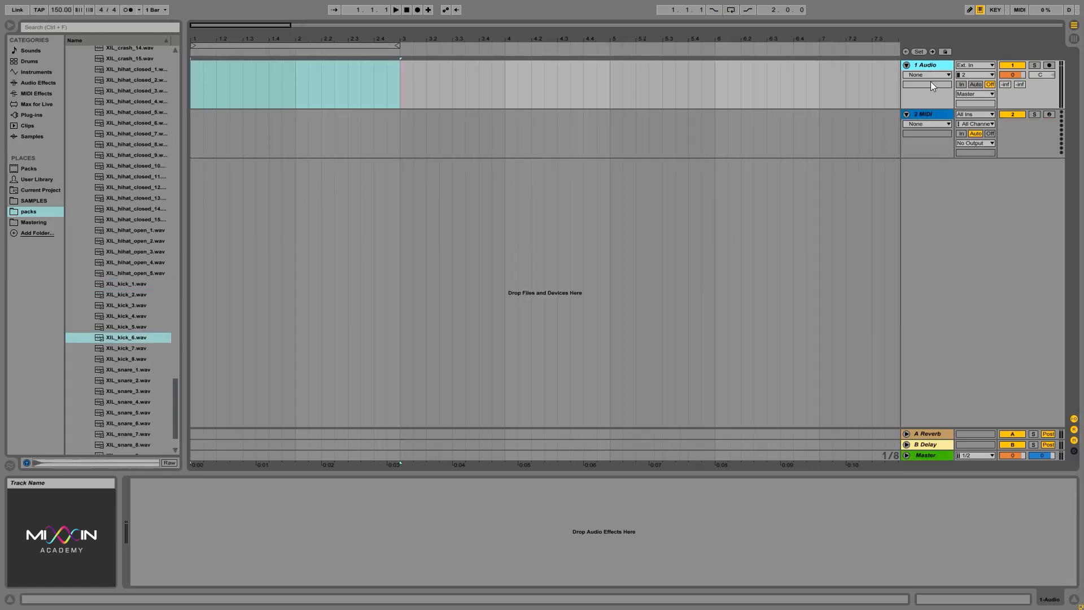
pyautogui.click(929, 115)
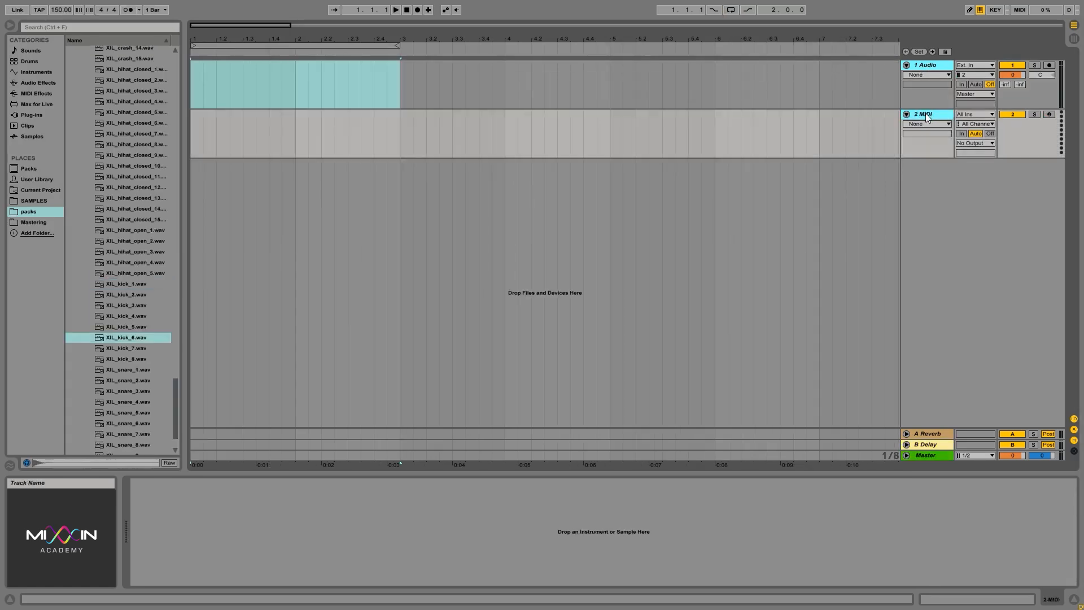
pyautogui.rightClick(926, 116)
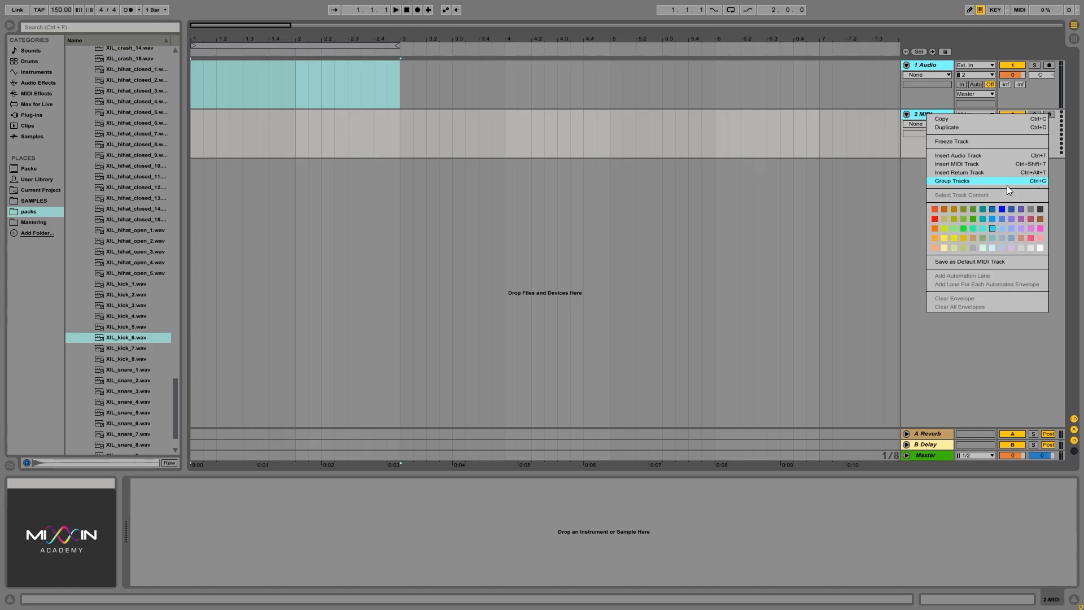
pyautogui.click(943, 182)
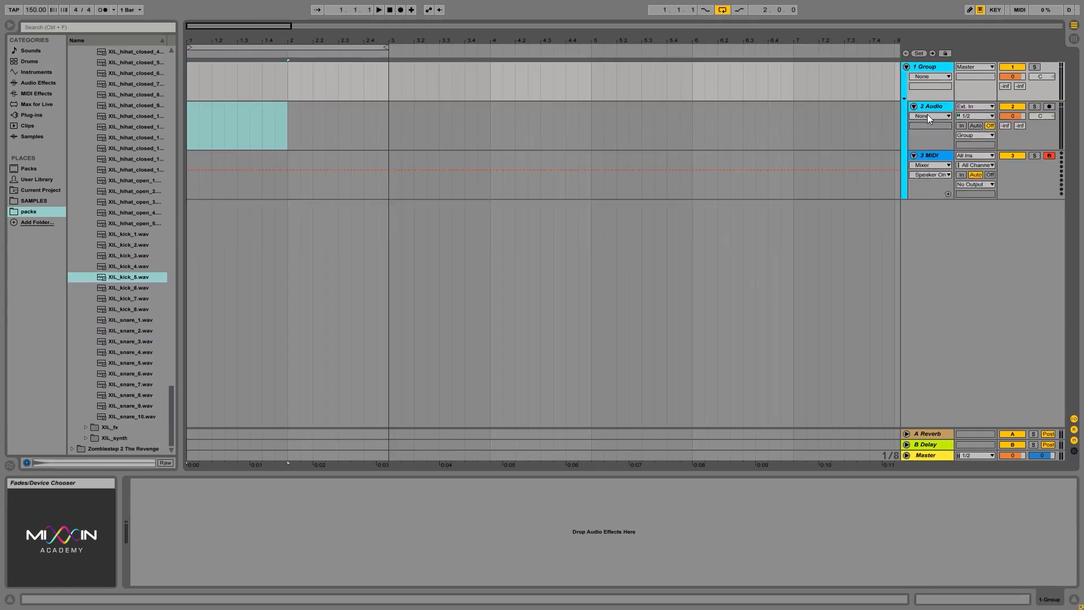
# Examine the group track and the audio and MIDI tracks inside it by selecting each one
pyautogui.click(930, 67)
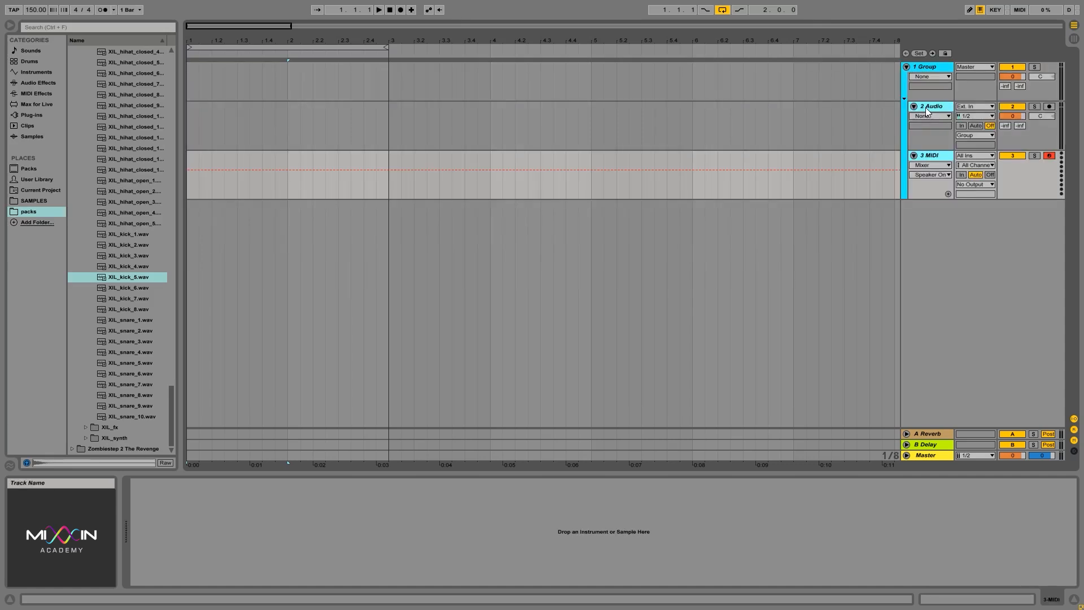
pyautogui.click(926, 107)
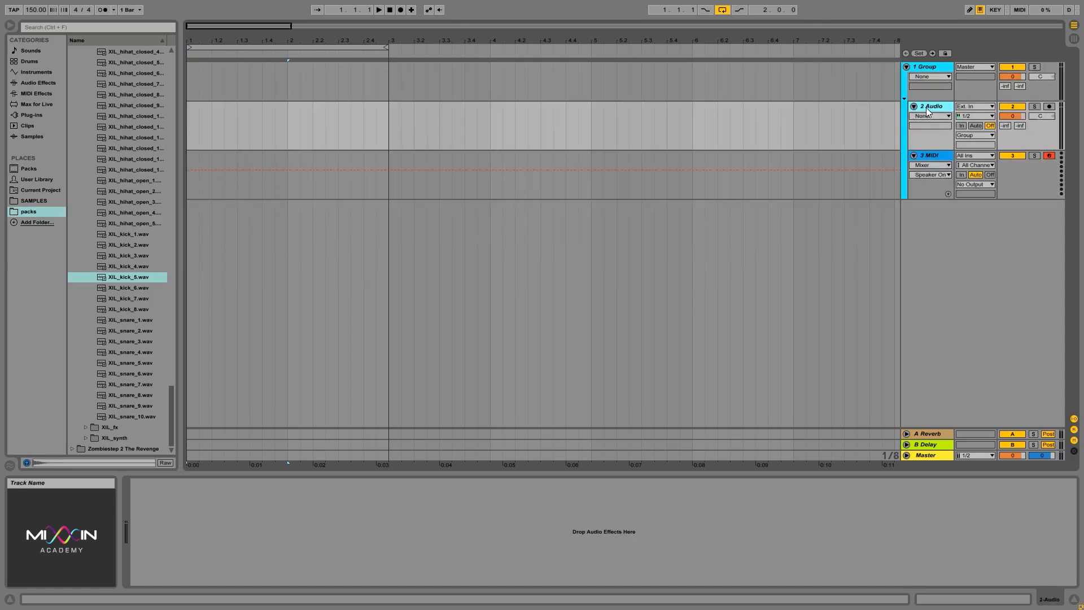
pyautogui.click(930, 156)
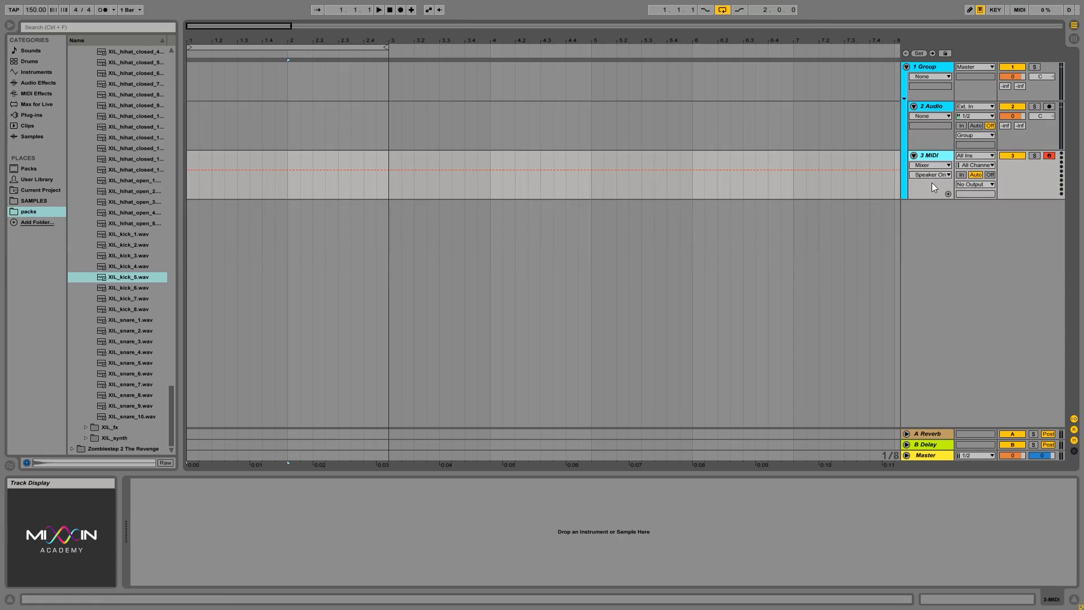
pyautogui.click(934, 70)
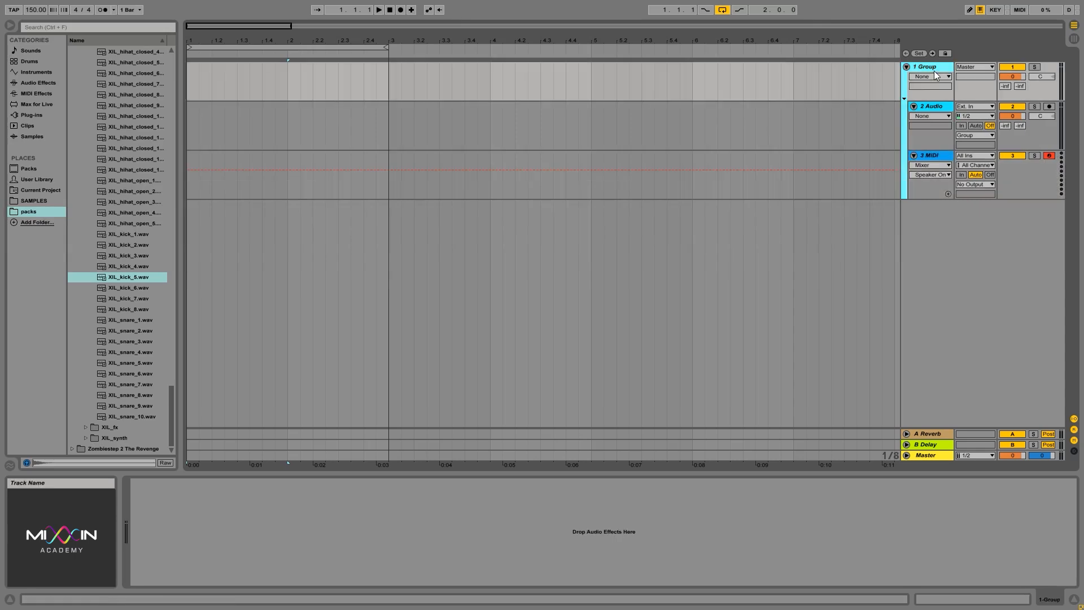
# Compare the device areas of the group, audio and MIDI tracks by selecting them in turn
pyautogui.click(927, 108)
pyautogui.click(927, 158)
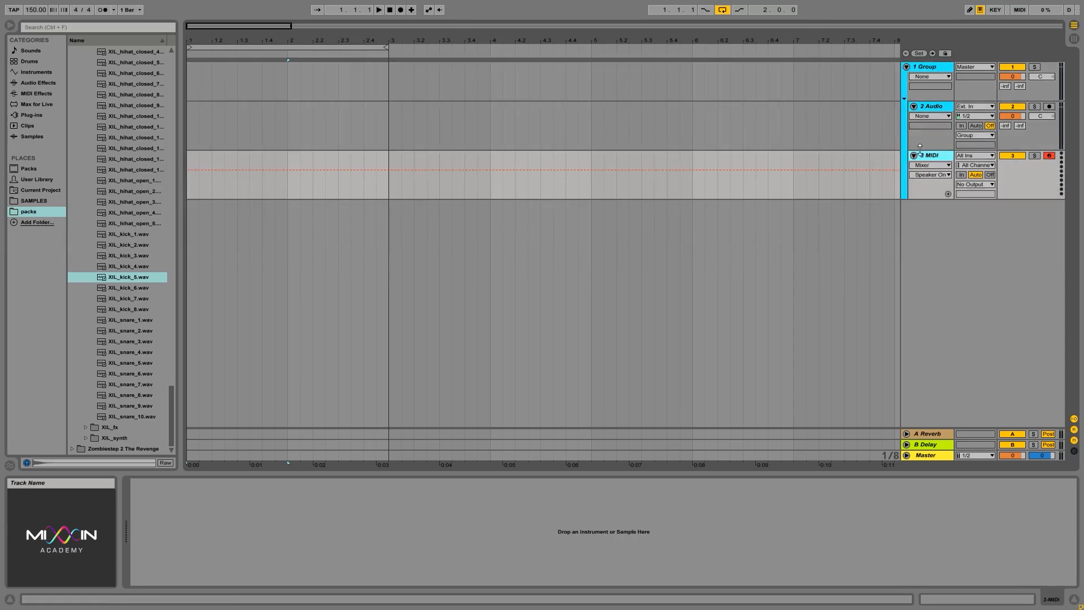
pyautogui.click(928, 72)
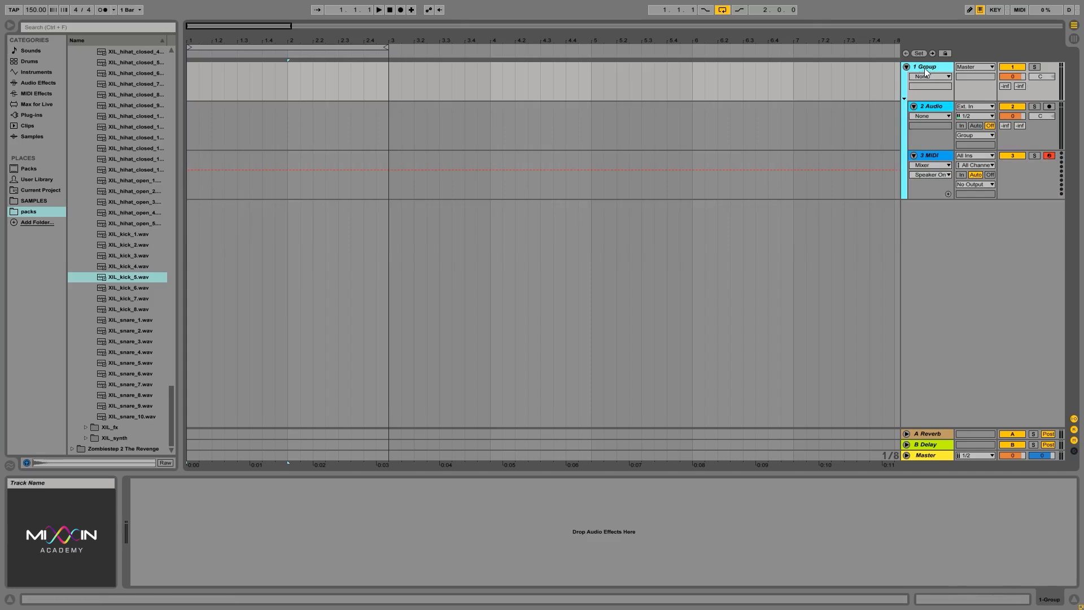
pyautogui.click(927, 107)
pyautogui.click(931, 155)
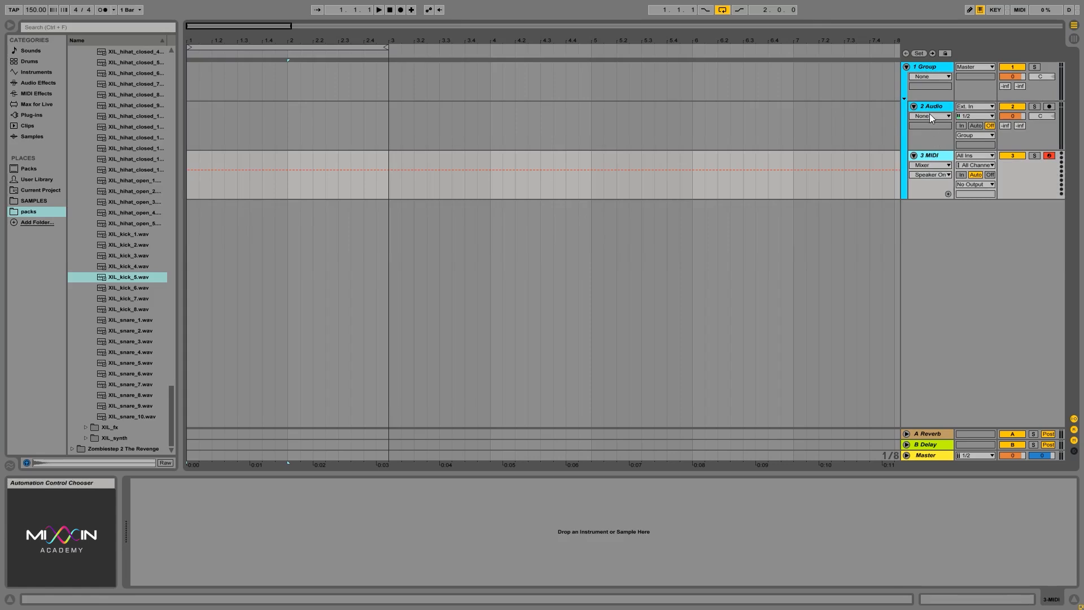
pyautogui.click(929, 114)
pyautogui.click(923, 153)
pyautogui.click(927, 110)
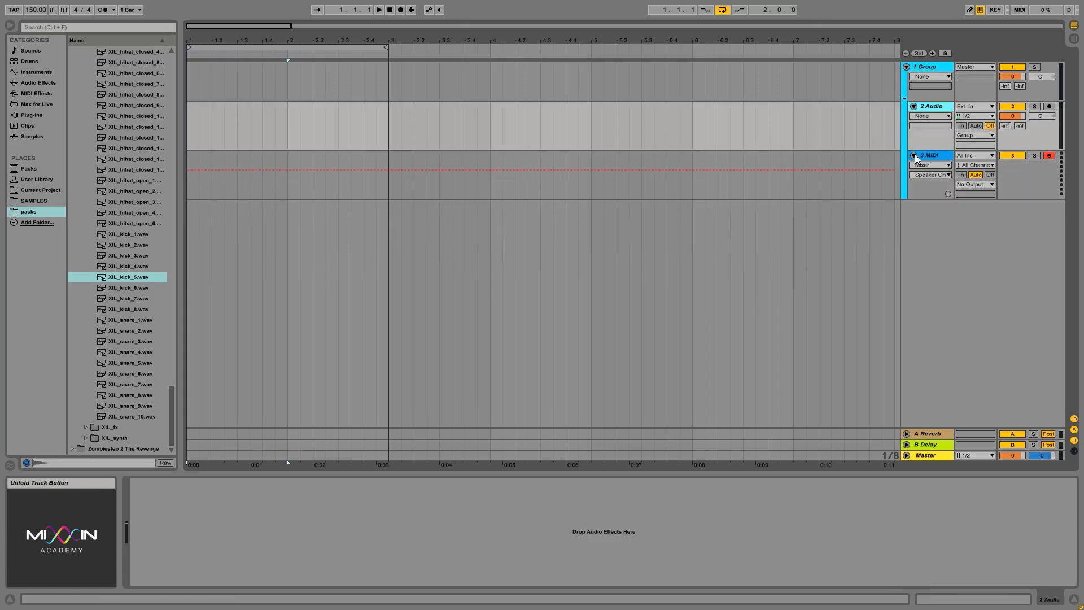
pyautogui.click(926, 69)
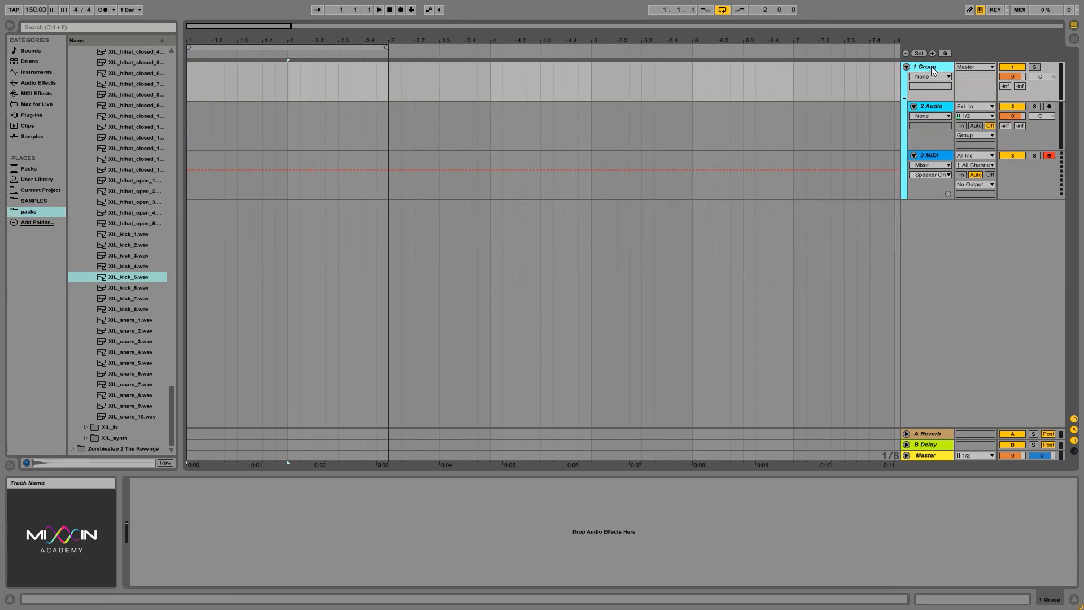
pyautogui.click(932, 107)
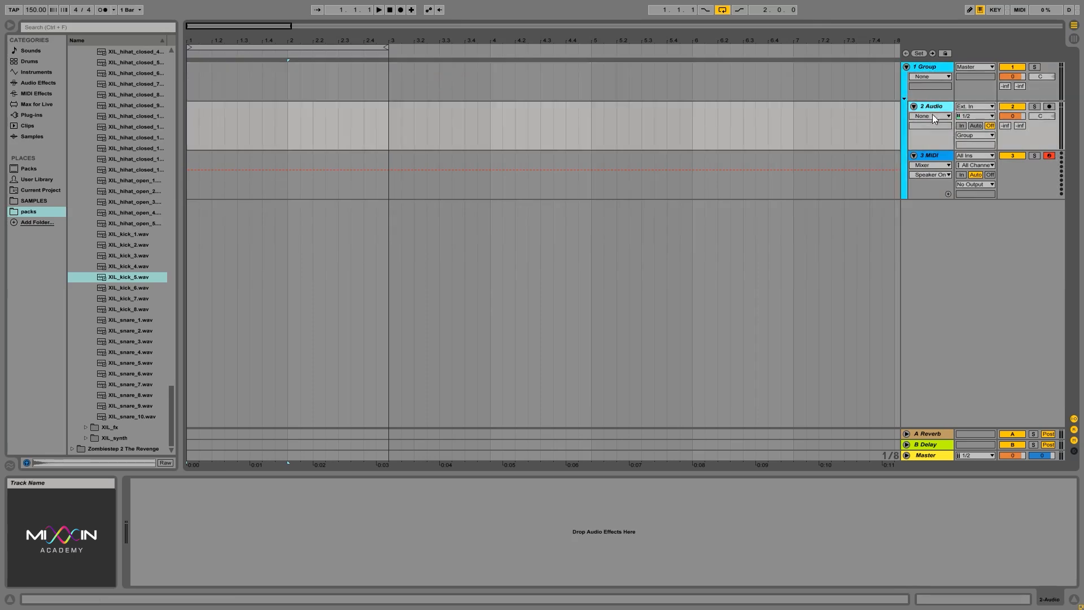
pyautogui.click(927, 156)
pyautogui.click(922, 68)
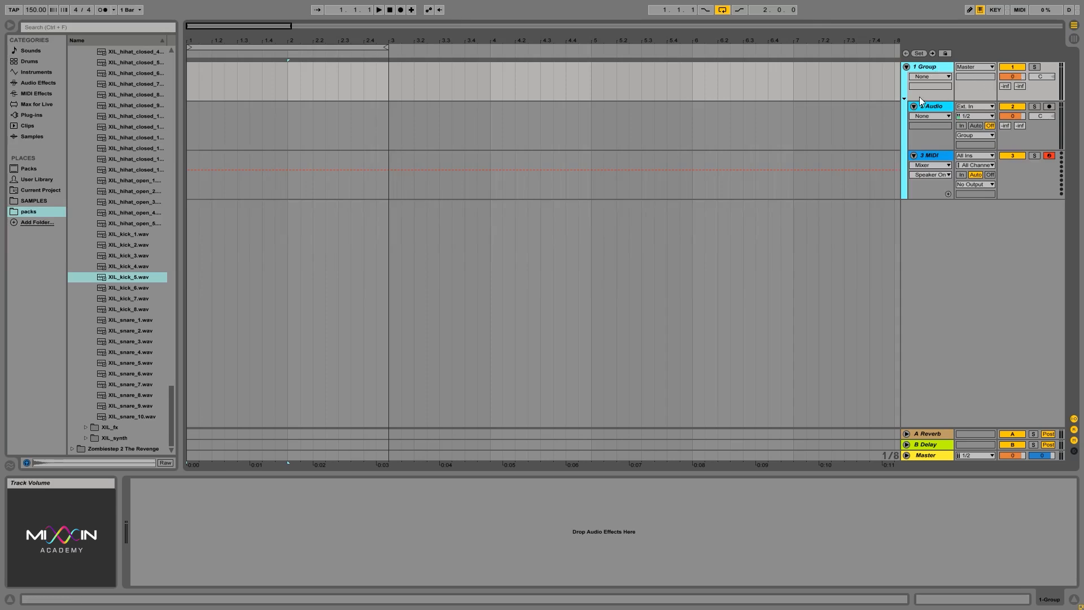
pyautogui.click(932, 105)
pyautogui.click(930, 155)
pyautogui.click(939, 69)
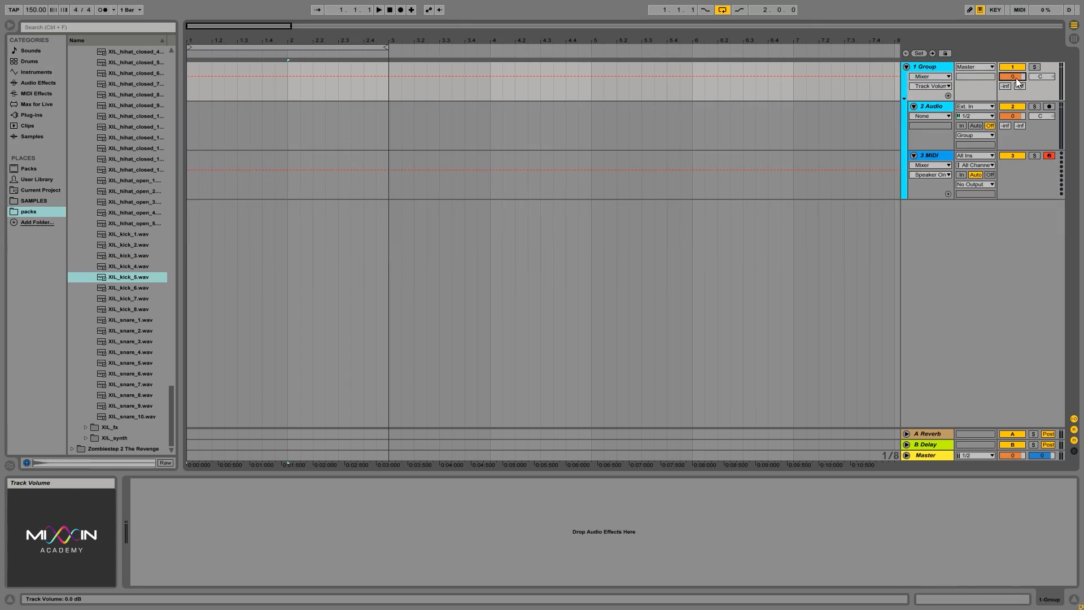
# Lower the group track's volume to -4.1 dB and reset it to its default
pyautogui.moveTo(1010, 79); pyautogui.dragTo(1041, 72)
pyautogui.click(931, 107)
pyautogui.click(931, 153)
pyautogui.click(932, 74)
pyautogui.press('Delete')
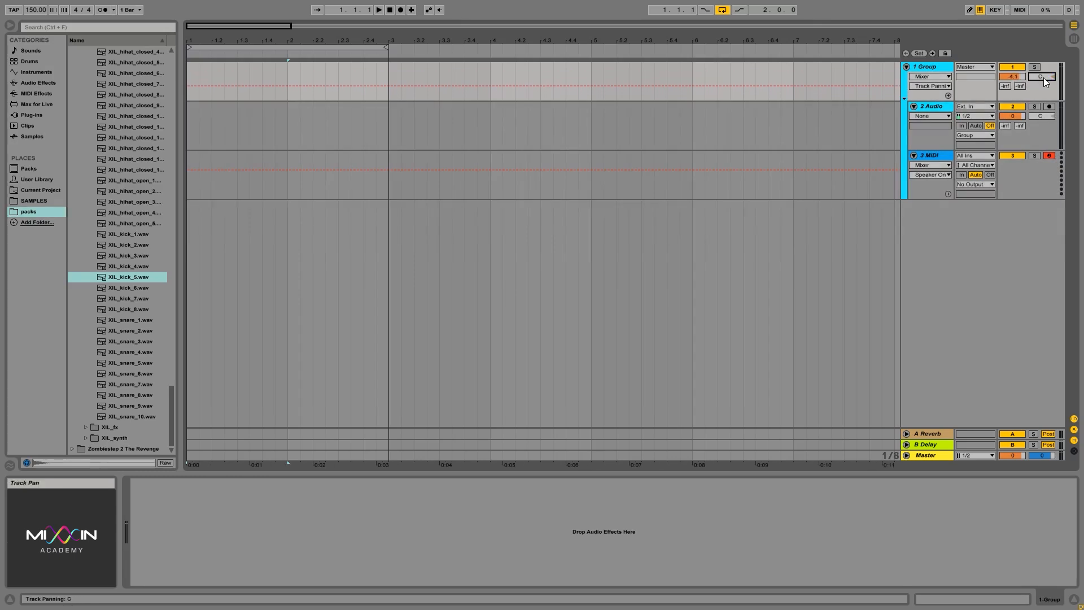
pyautogui.click(1005, 77)
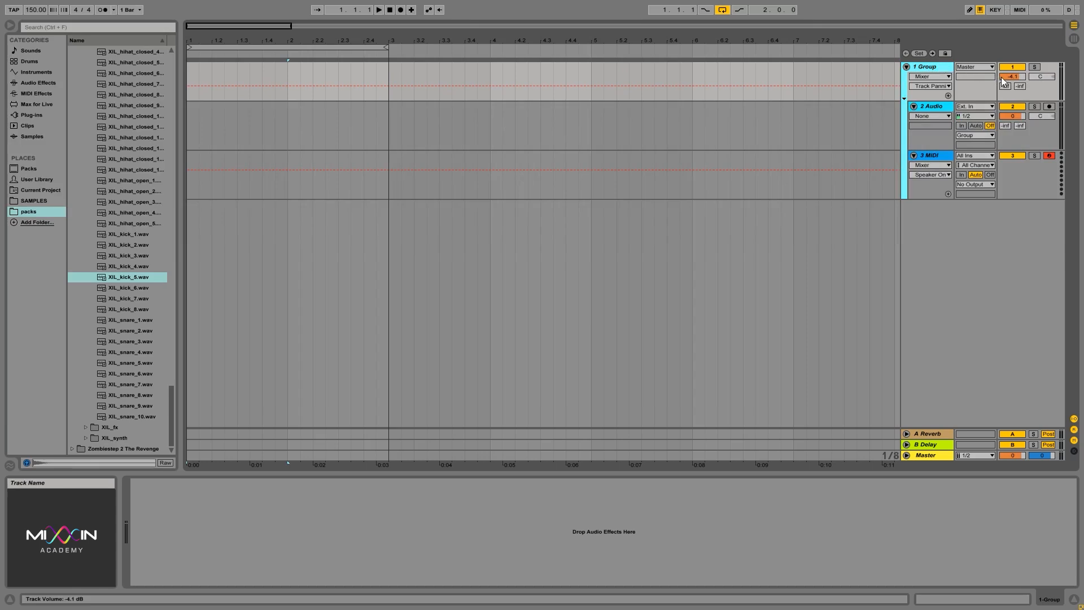
pyautogui.press('Delete')
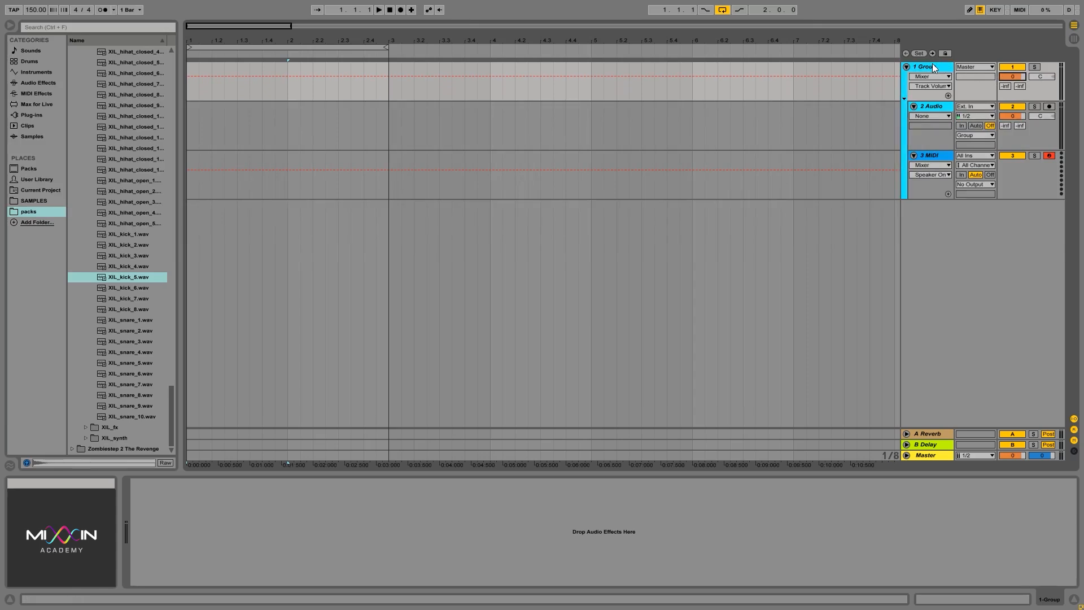
# Set the group track's volume to -1.2 dB
pyautogui.click(933, 63)
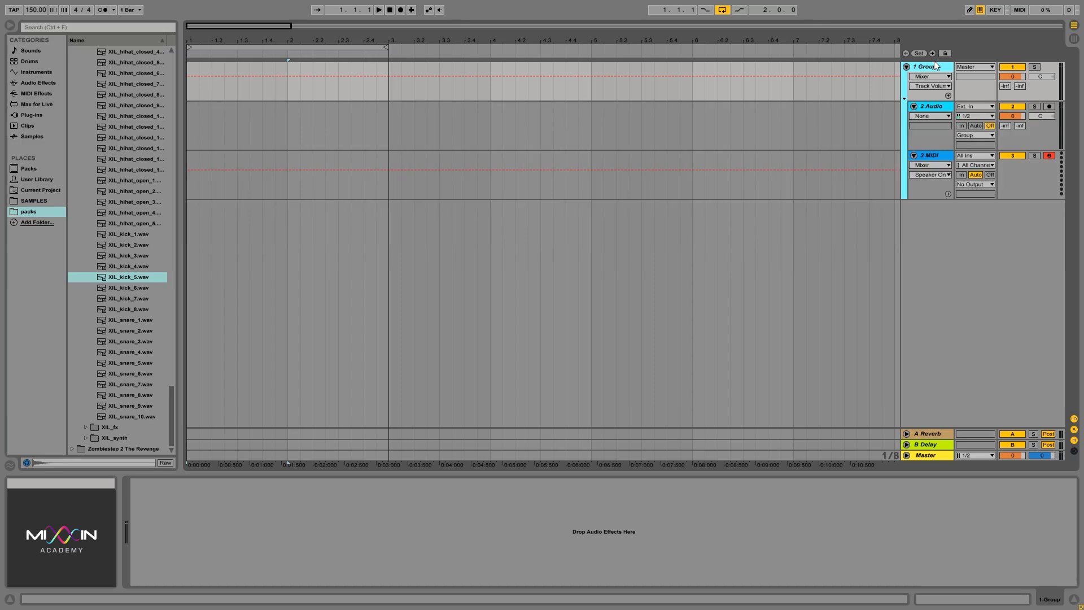
pyautogui.click(939, 107)
pyautogui.click(926, 158)
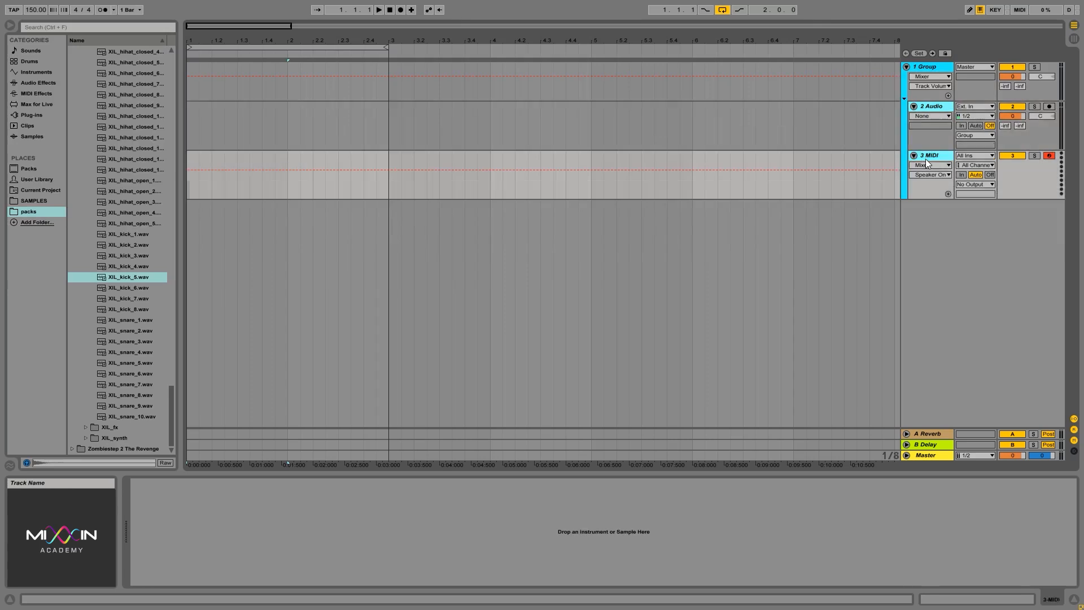
pyautogui.click(929, 68)
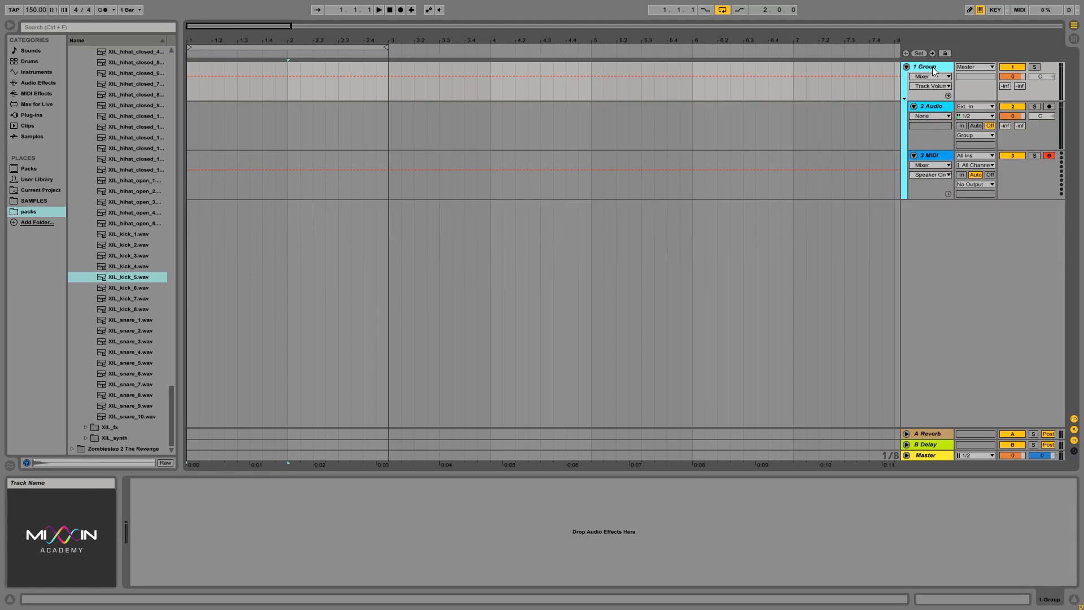
pyautogui.moveTo(1009, 78)
pyautogui.mouseDown()
pyautogui.moveTo(1010, 69)
pyautogui.moveTo(1009, 81)
pyautogui.mouseUp()
pyautogui.click(934, 66)
# Compare the mixer controls of the audio and MIDI tracks with those of the group track
pyautogui.click(935, 106)
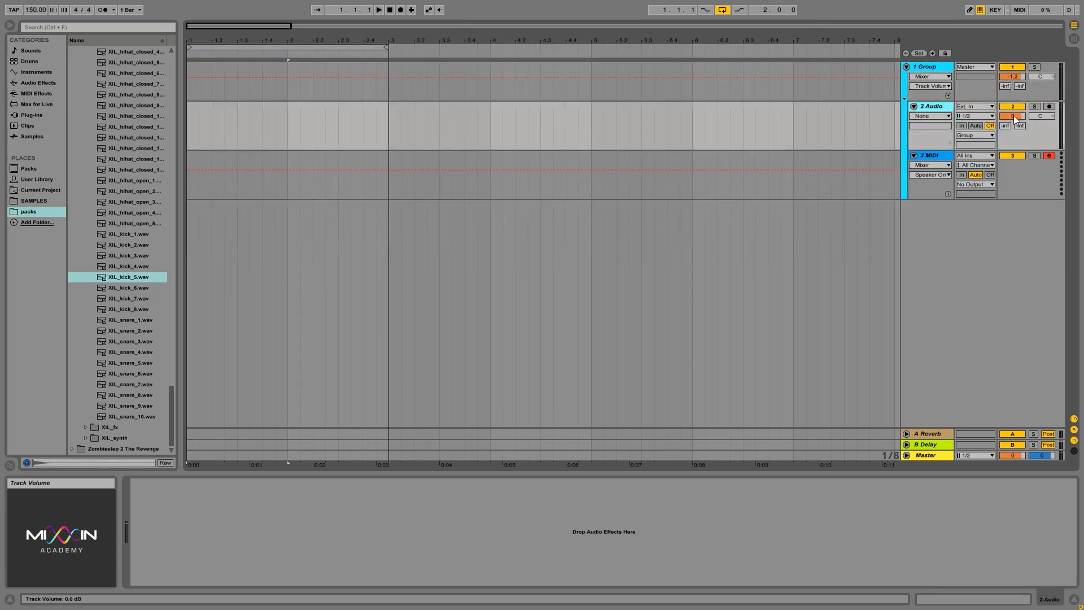
pyautogui.click(931, 157)
pyautogui.click(937, 108)
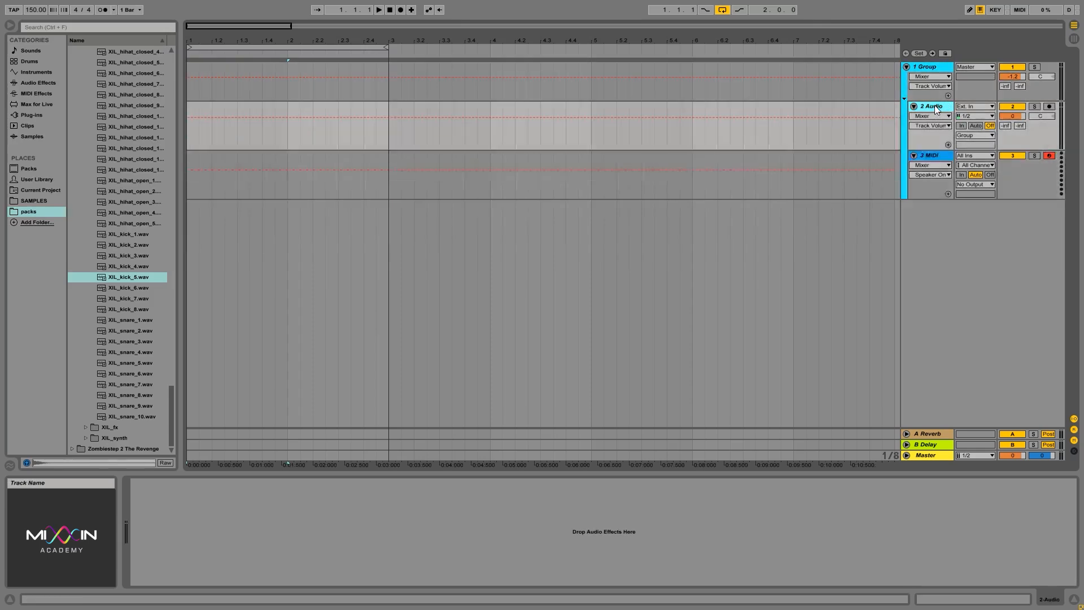
pyautogui.click(936, 68)
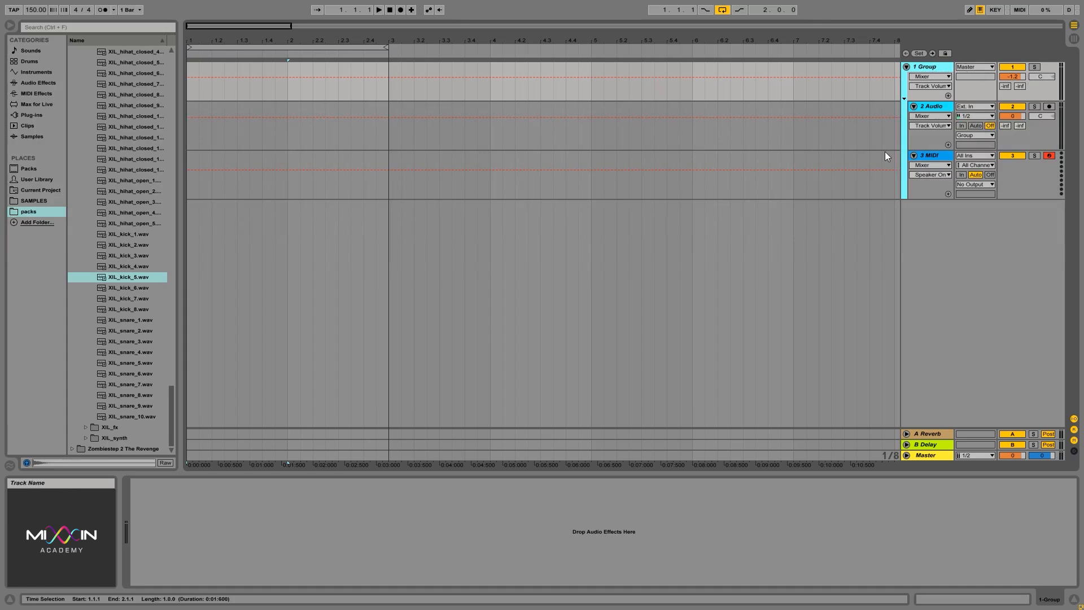
pyautogui.click(934, 107)
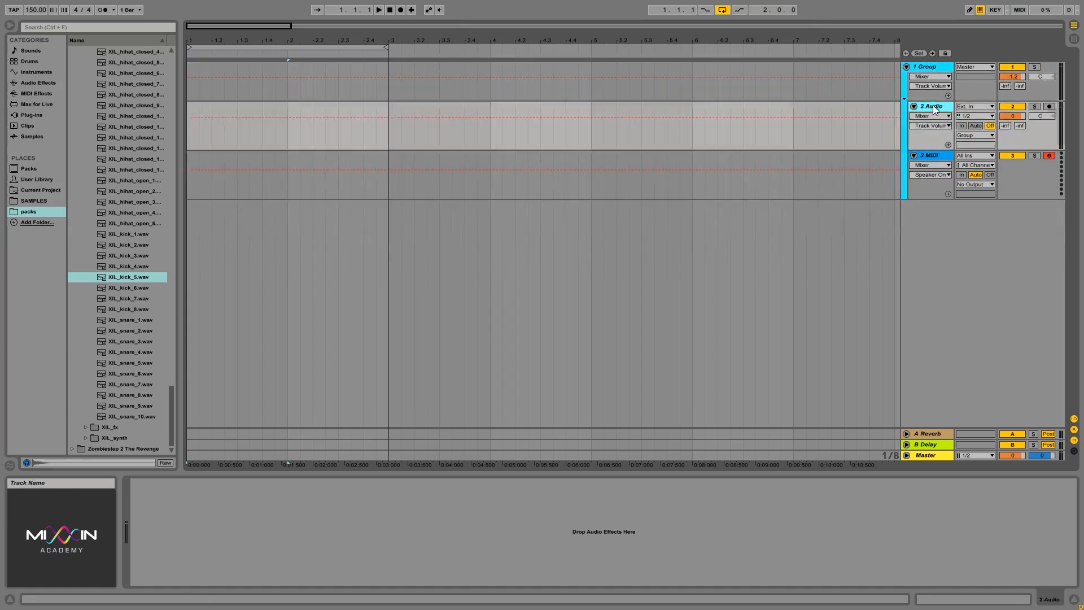
pyautogui.click(931, 156)
pyautogui.click(935, 68)
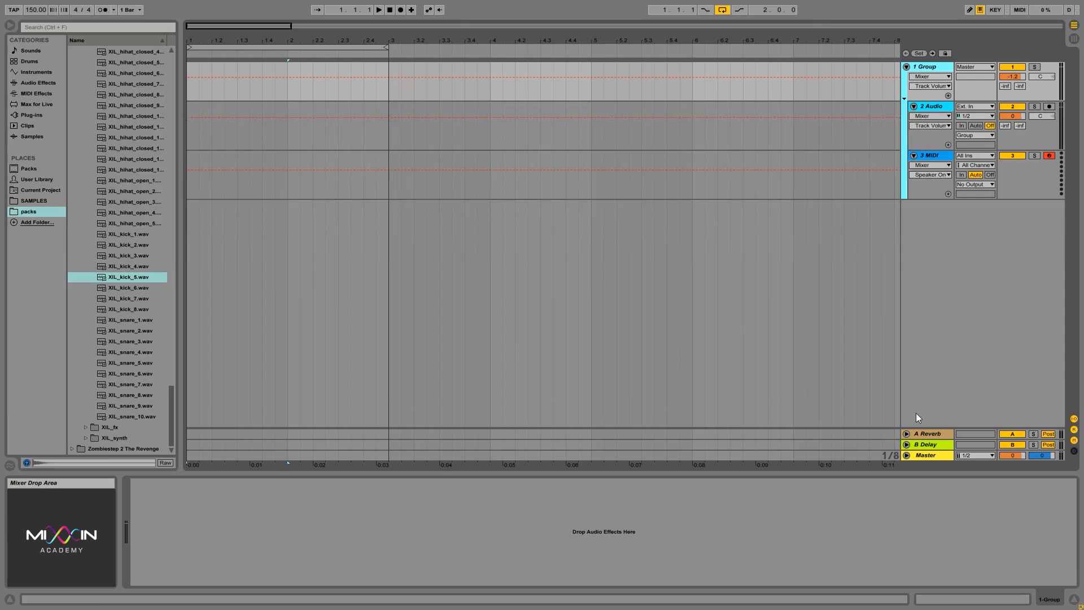
# Unfold the A Reverb and B Delay return tracks and switch to Session View
pyautogui.click(906, 434)
pyautogui.click(906, 445)
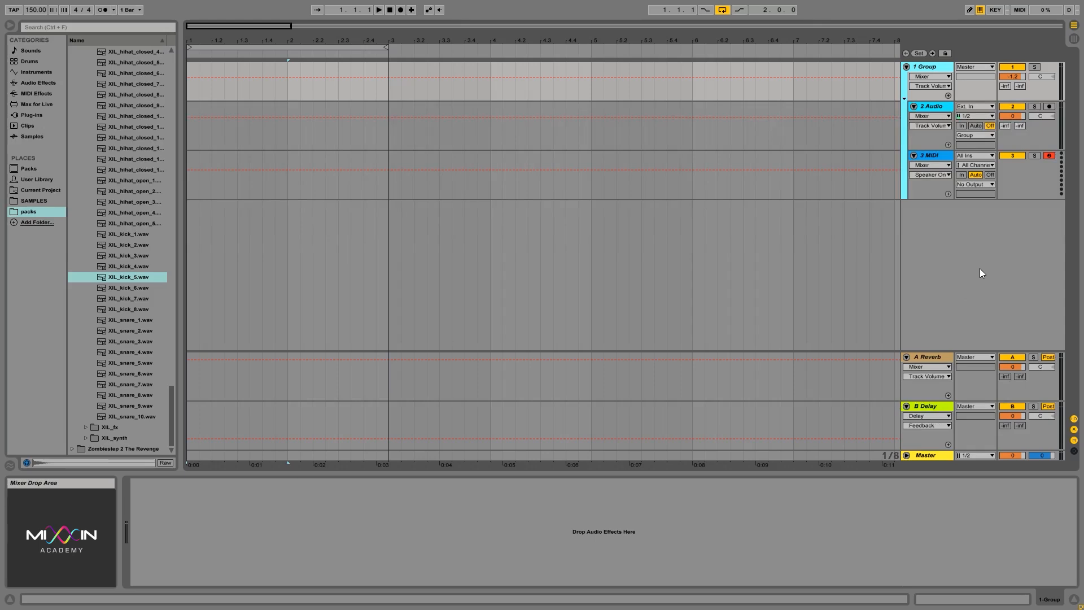
pyautogui.click(1074, 40)
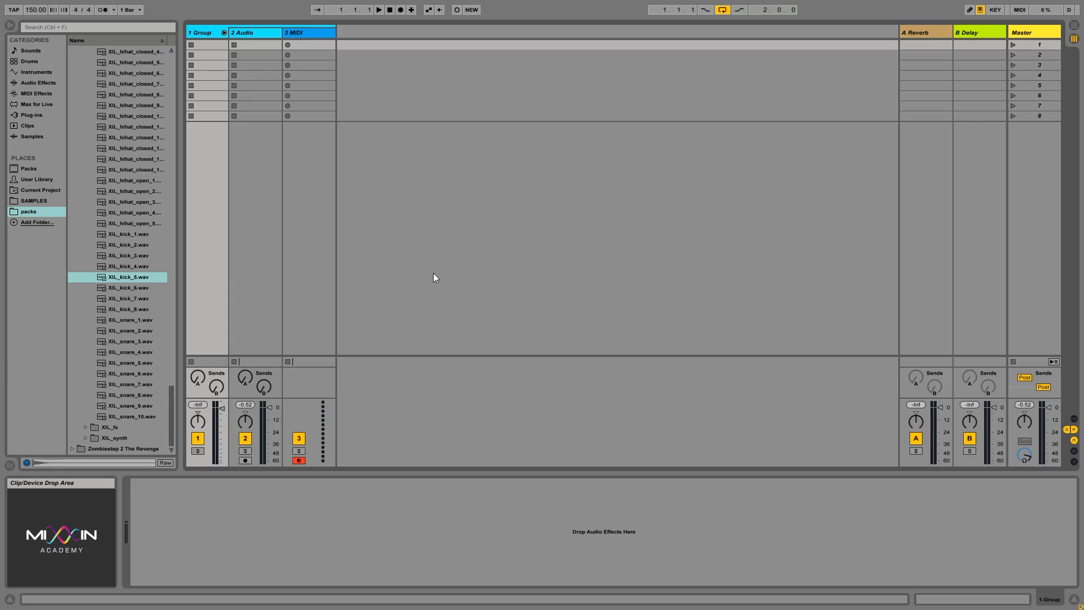
# Show the tracks' input and output routing section and view the audio track's output options
pyautogui.click(1074, 419)
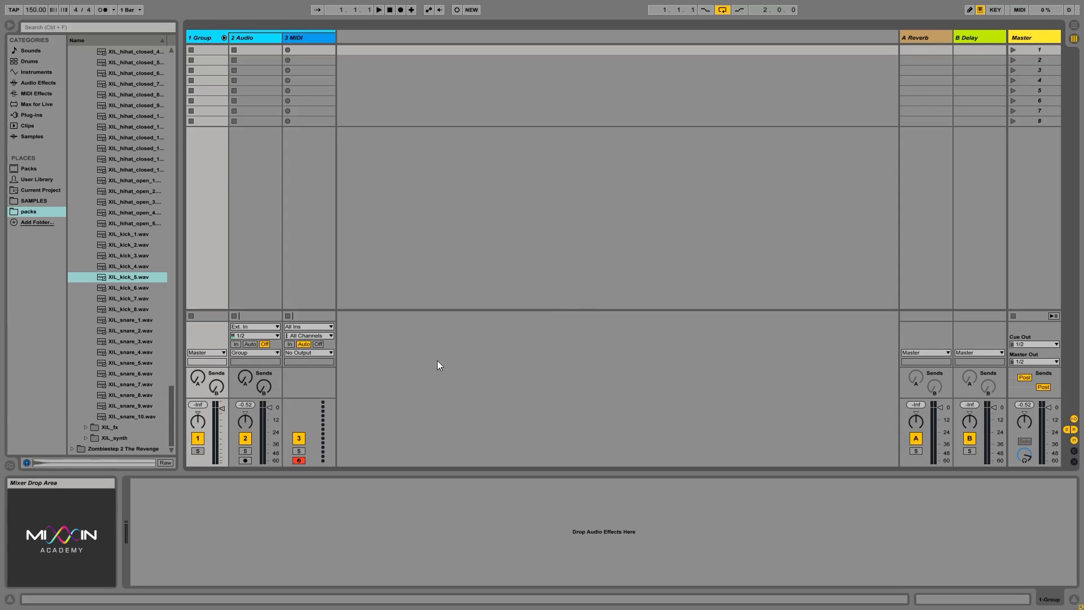
pyautogui.click(246, 39)
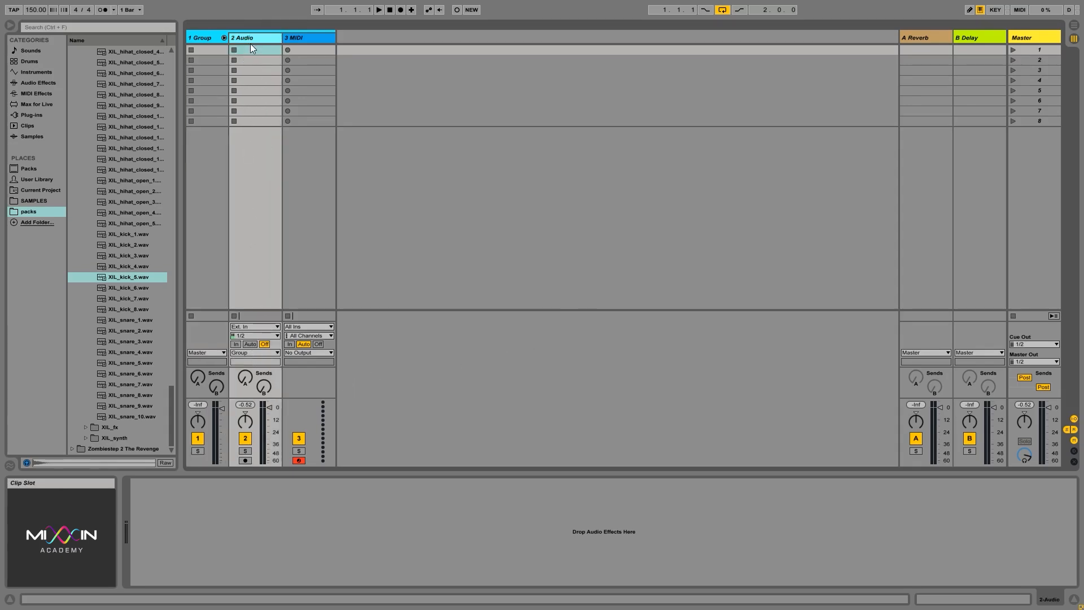
pyautogui.click(254, 353)
pyautogui.click(205, 234)
# Rename the group track as 123 and undo the renaming
pyautogui.click(204, 35)
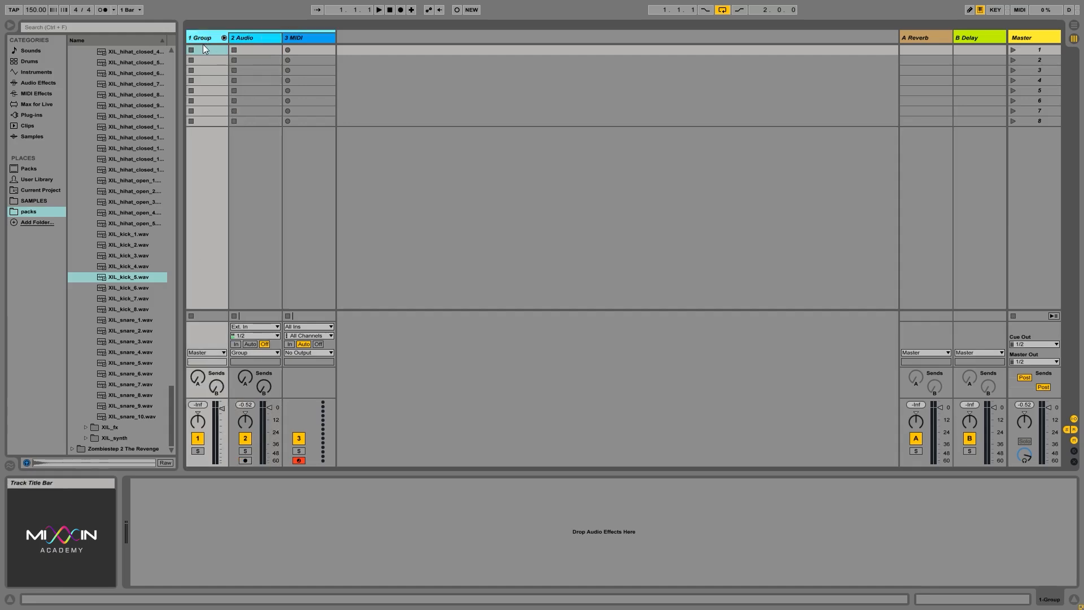
pyautogui.rightClick(202, 39)
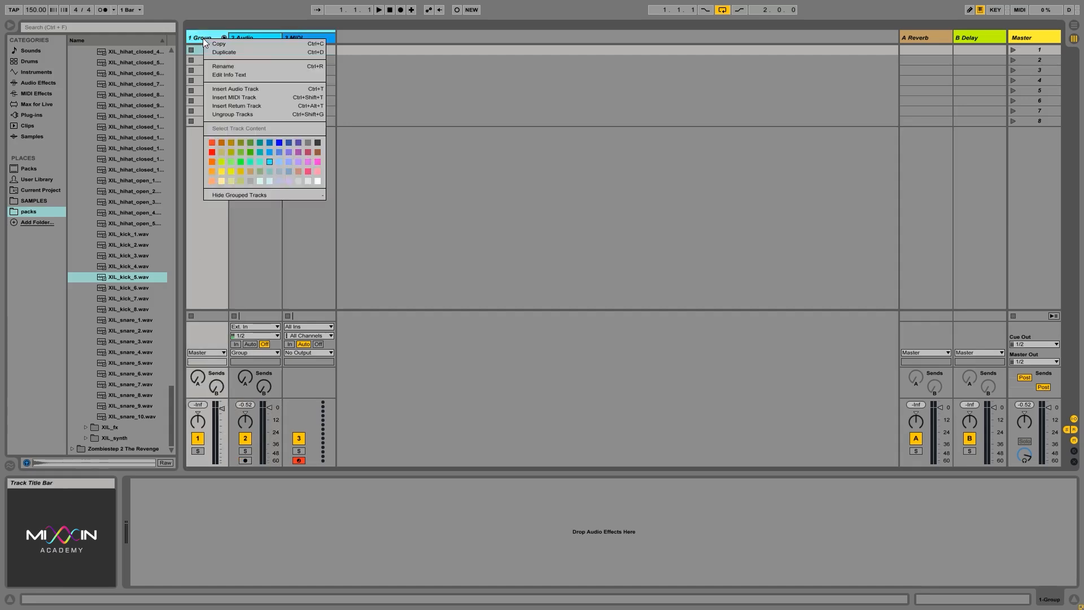
pyautogui.click(232, 68)
pyautogui.write('123')
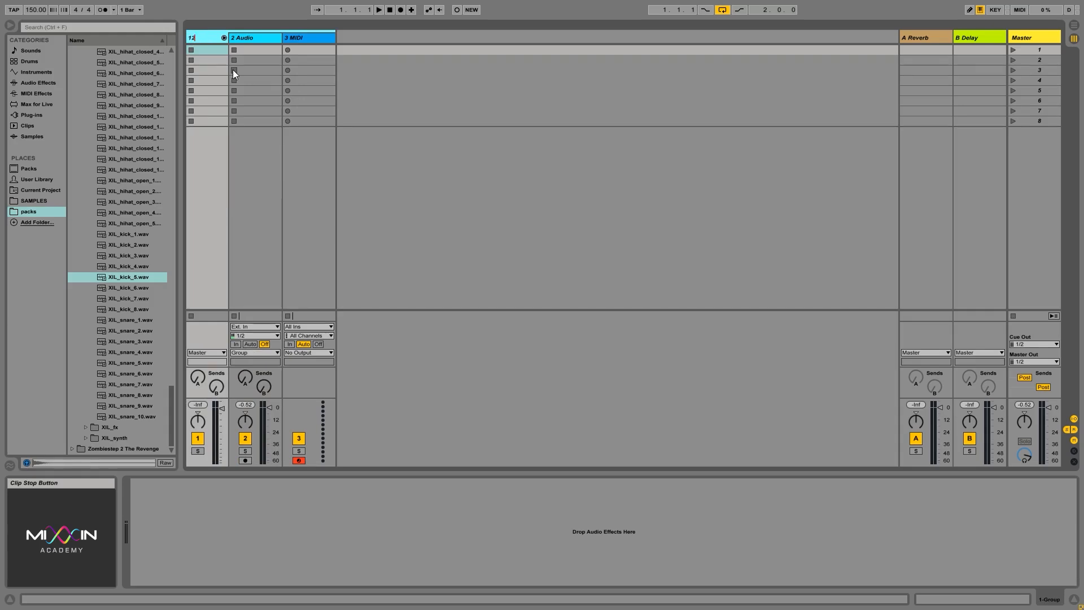
pyautogui.press('Return')
pyautogui.hotkey('ctrl', 'z')
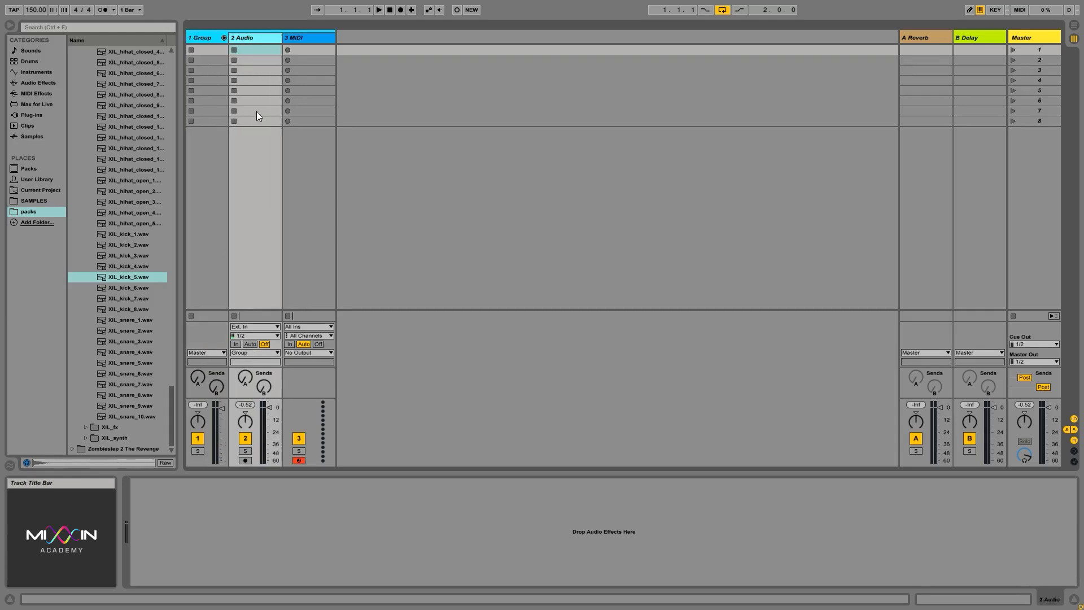
# Route the audio track's output to Group, and move the track out of the group and back in
pyautogui.click(255, 356)
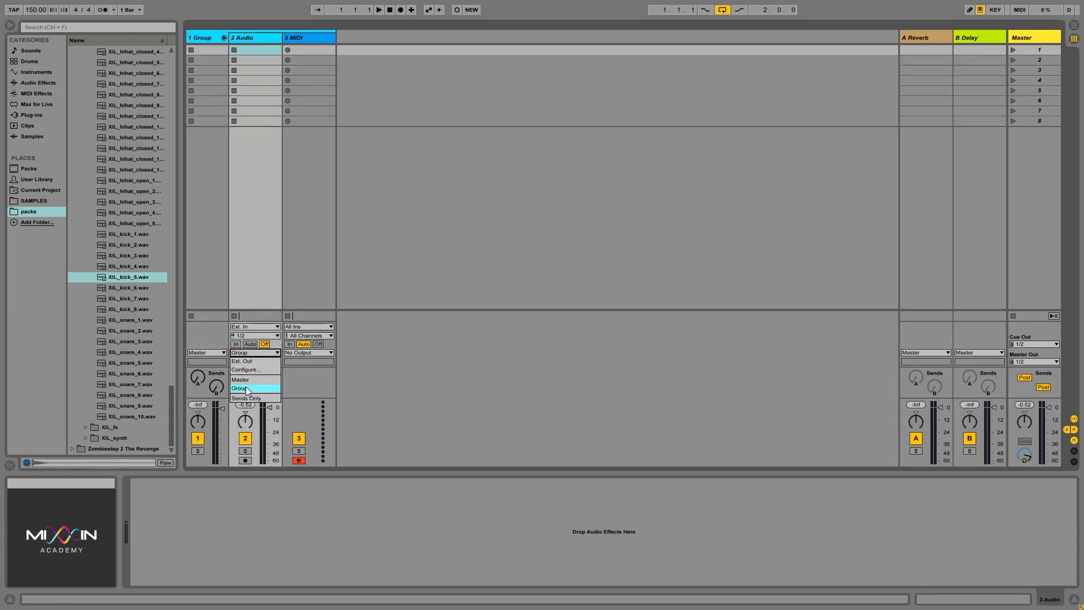
pyautogui.click(246, 386)
pyautogui.moveTo(231, 40); pyautogui.dragTo(358, 59)
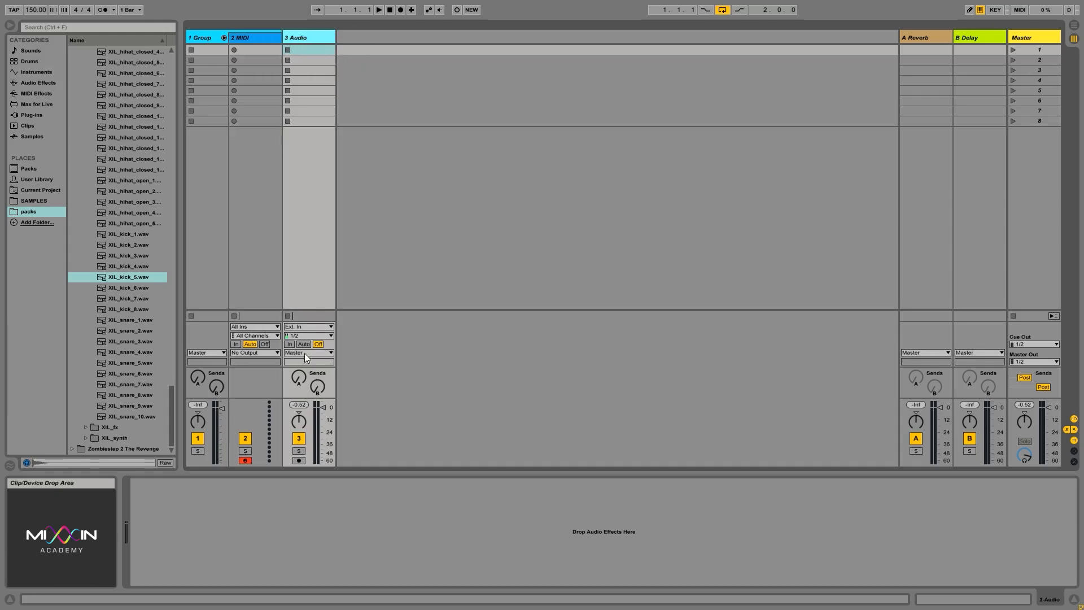
pyautogui.click(1027, 45)
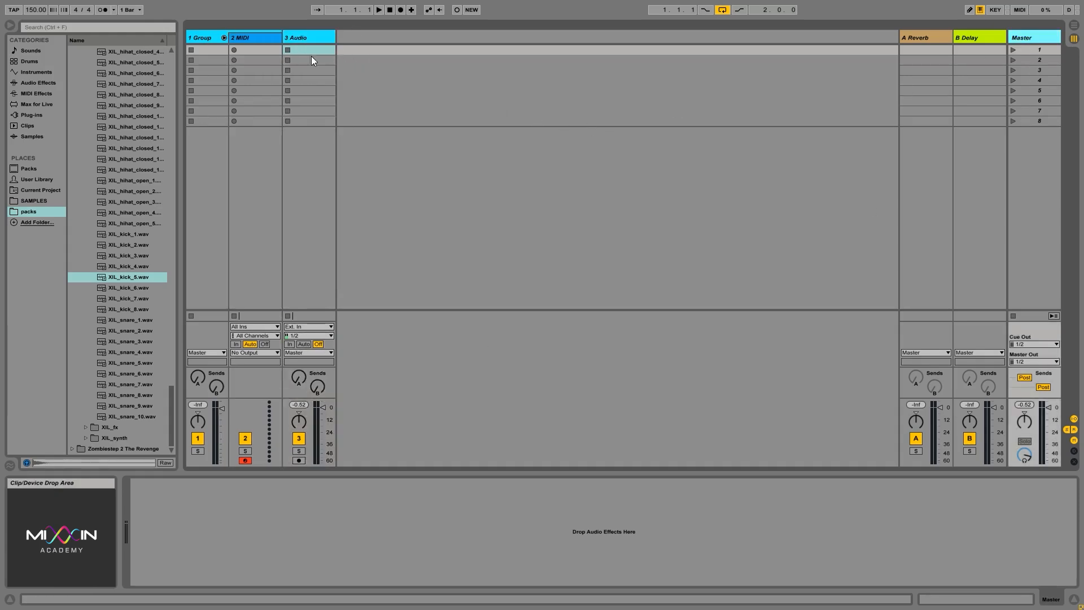
pyautogui.moveTo(306, 35); pyautogui.dragTo(251, 39)
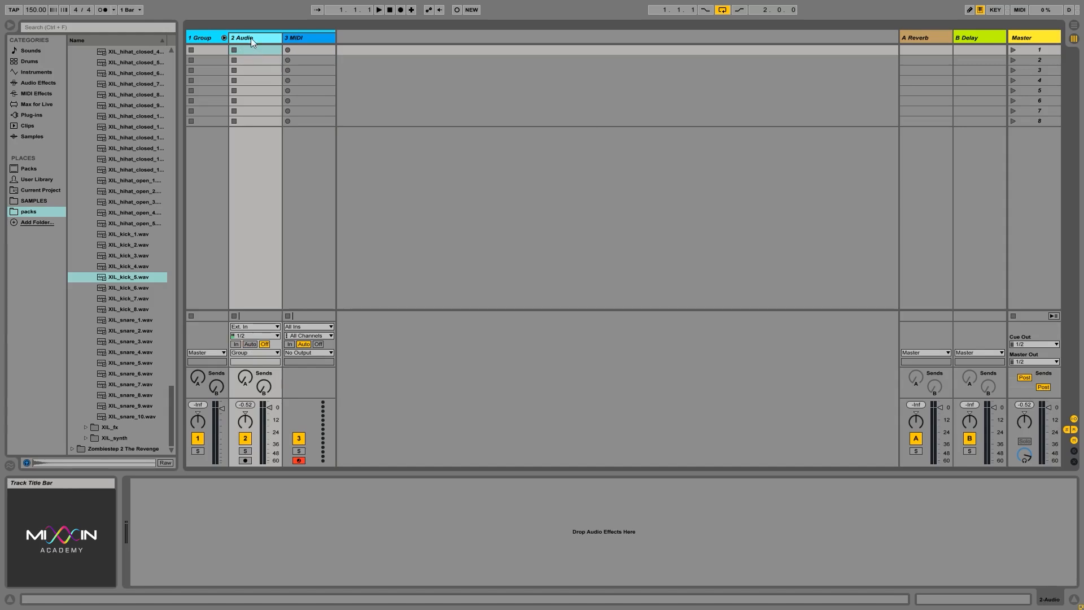
# Examine the signal path from the audio track through the group to the master, including the Master Out options
pyautogui.click(201, 36)
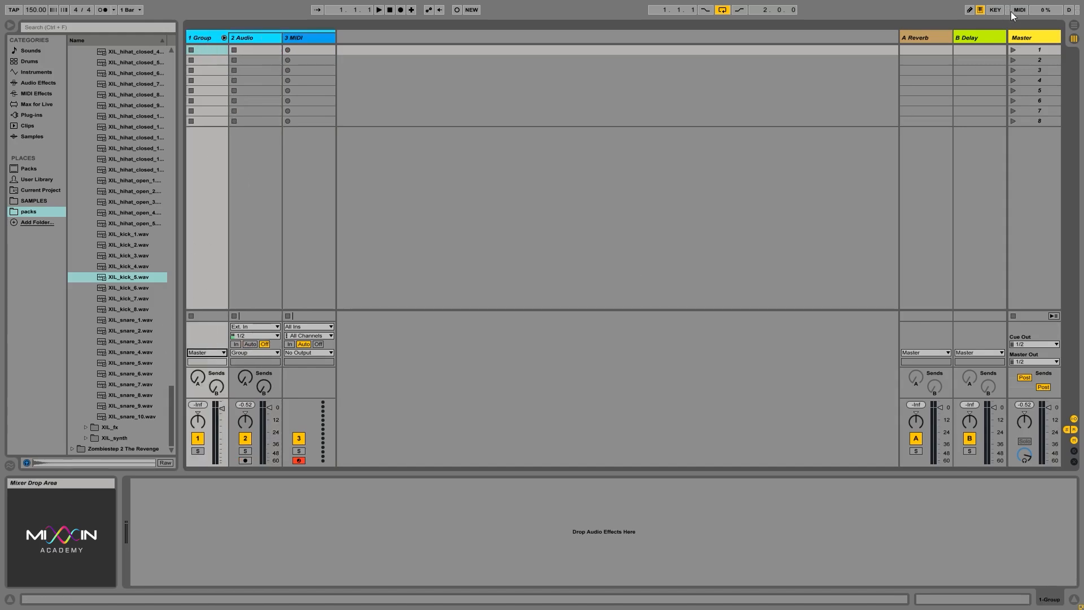
pyautogui.click(1029, 37)
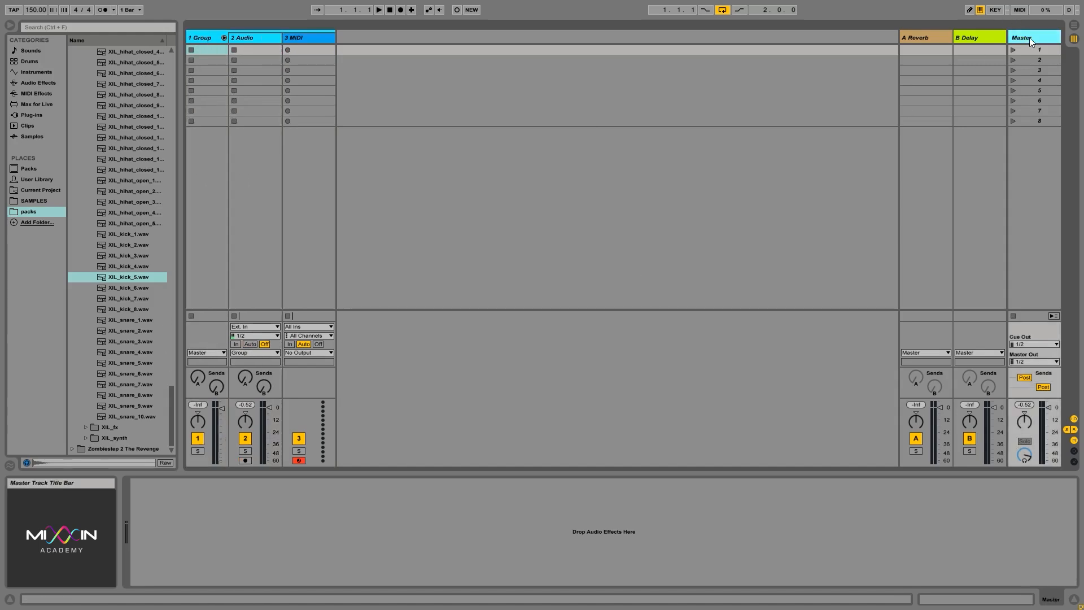
pyautogui.click(1033, 362)
pyautogui.click(1028, 371)
pyautogui.click(252, 39)
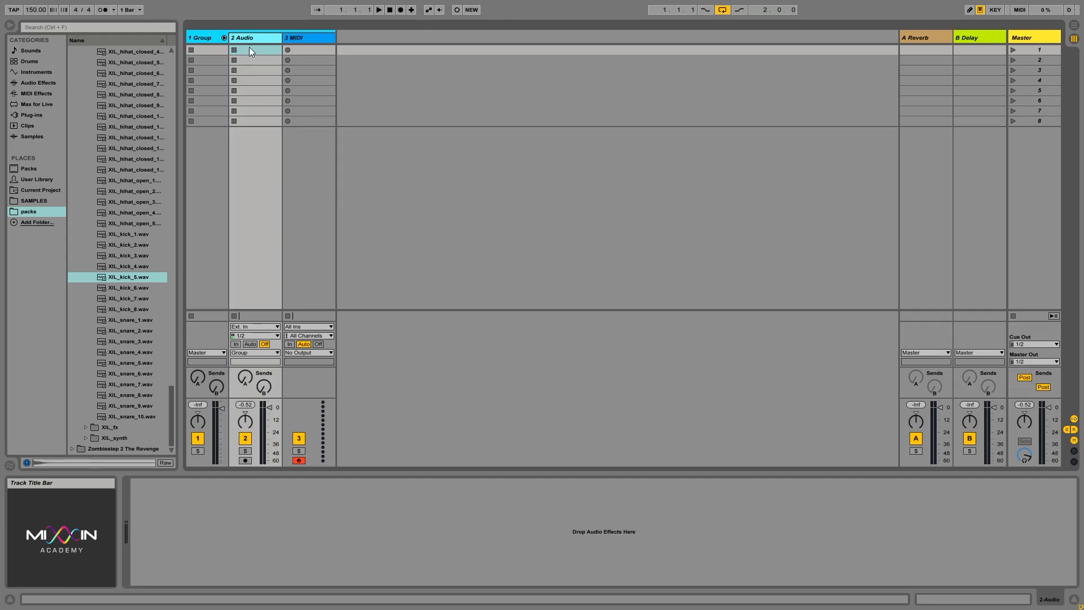
pyautogui.click(206, 44)
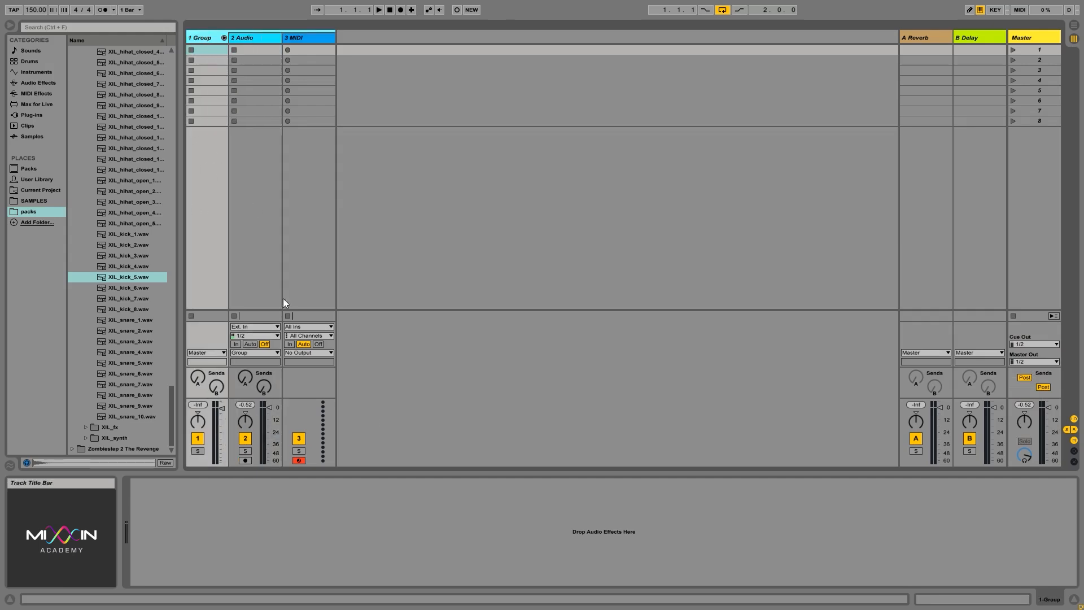
# Adjust the audio track's send to the Reverb return and show the devices on the return tracks
pyautogui.click(1041, 42)
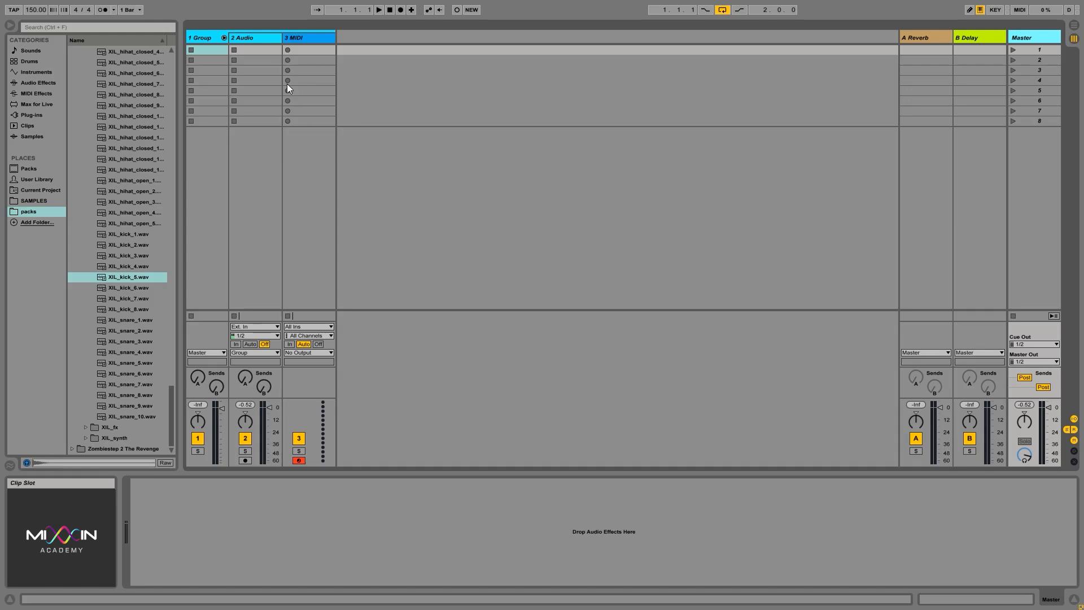
pyautogui.click(253, 38)
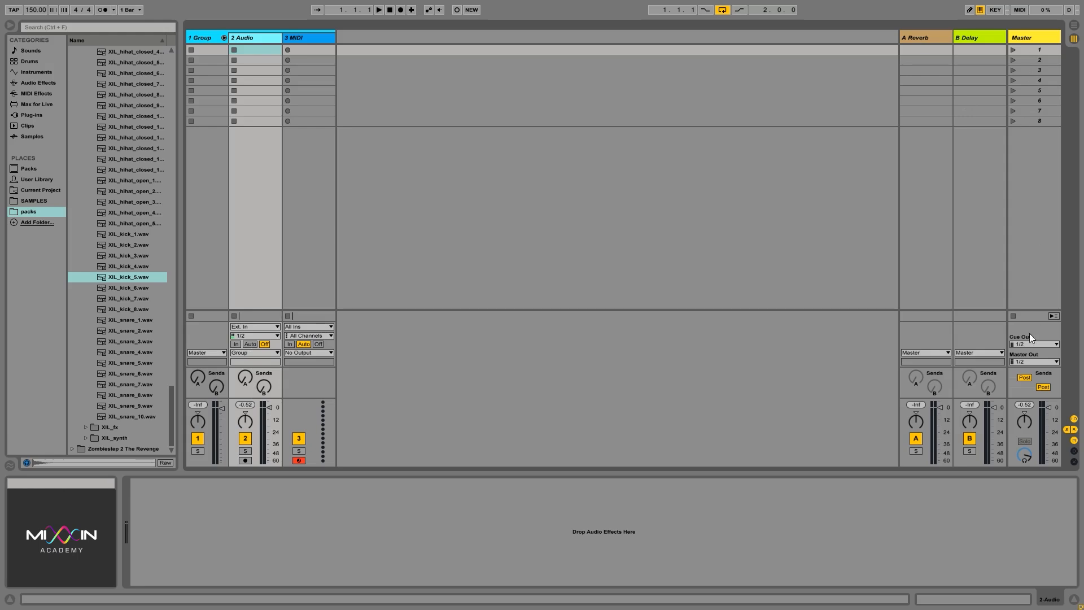
pyautogui.click(245, 377)
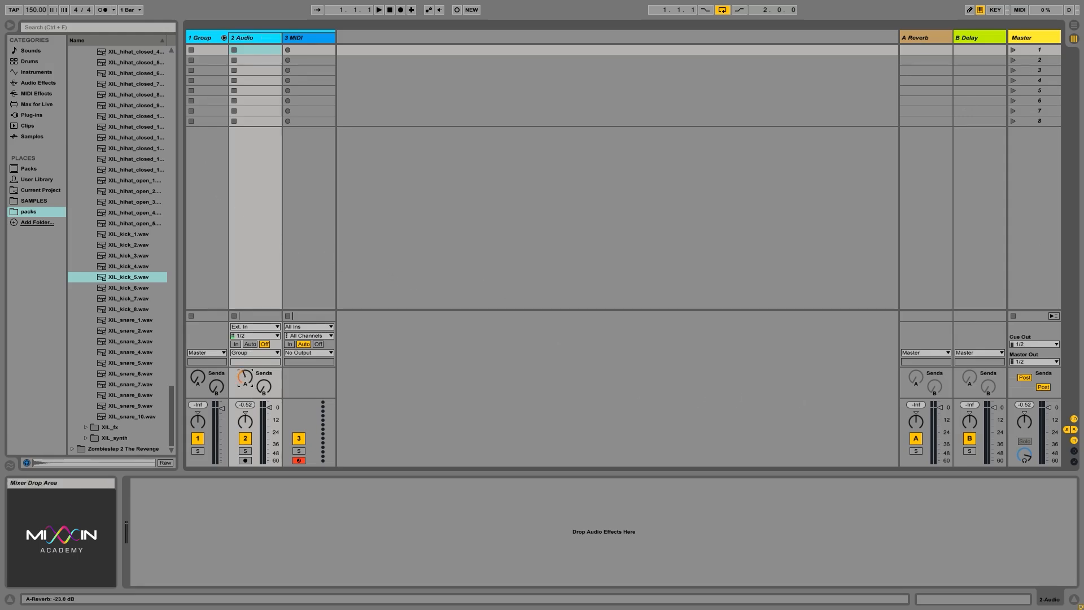
pyautogui.moveTo(245, 377)
pyautogui.mouseDown()
pyautogui.moveTo(245, 405)
pyautogui.moveTo(245, 387)
pyautogui.mouseUp()
pyautogui.click(936, 39)
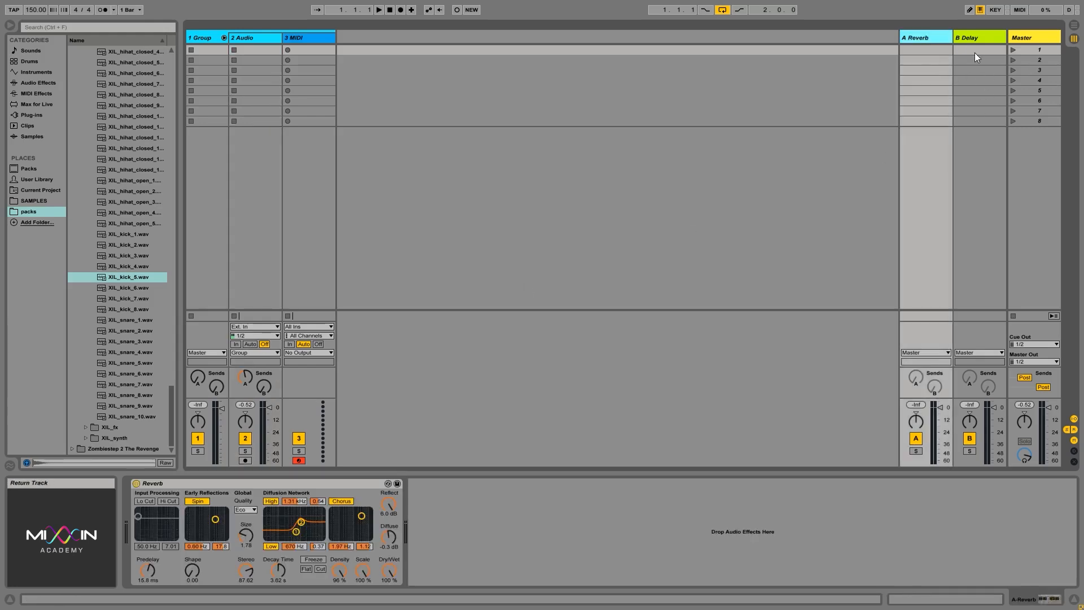
pyautogui.click(974, 53)
pyautogui.click(939, 35)
pyautogui.click(247, 55)
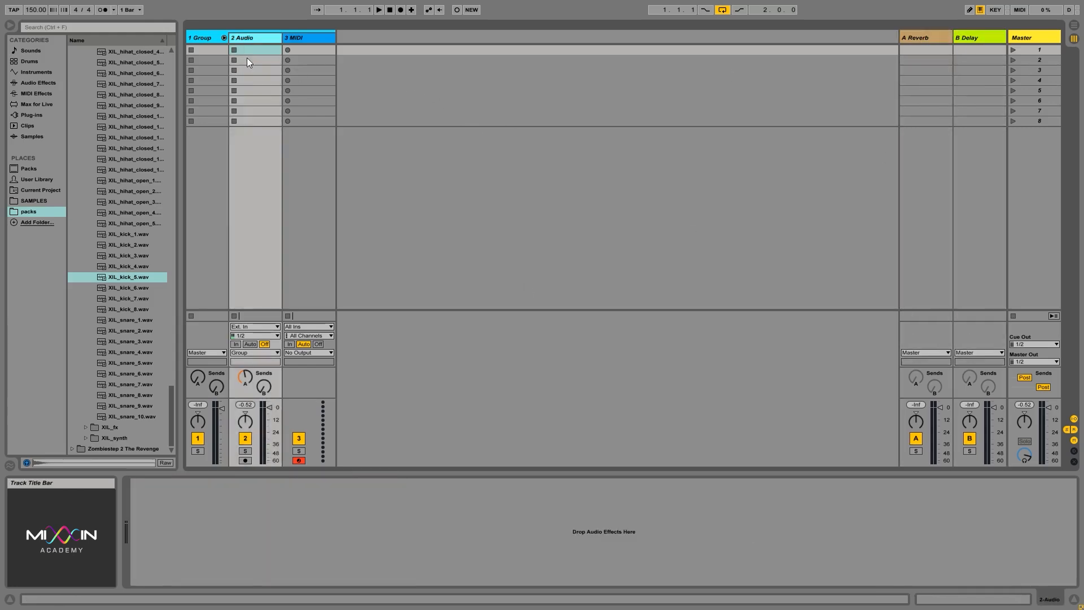
# Vary the audio track's send A, raise its send B, and show the matching Reverb and Delay returns
pyautogui.click(244, 378)
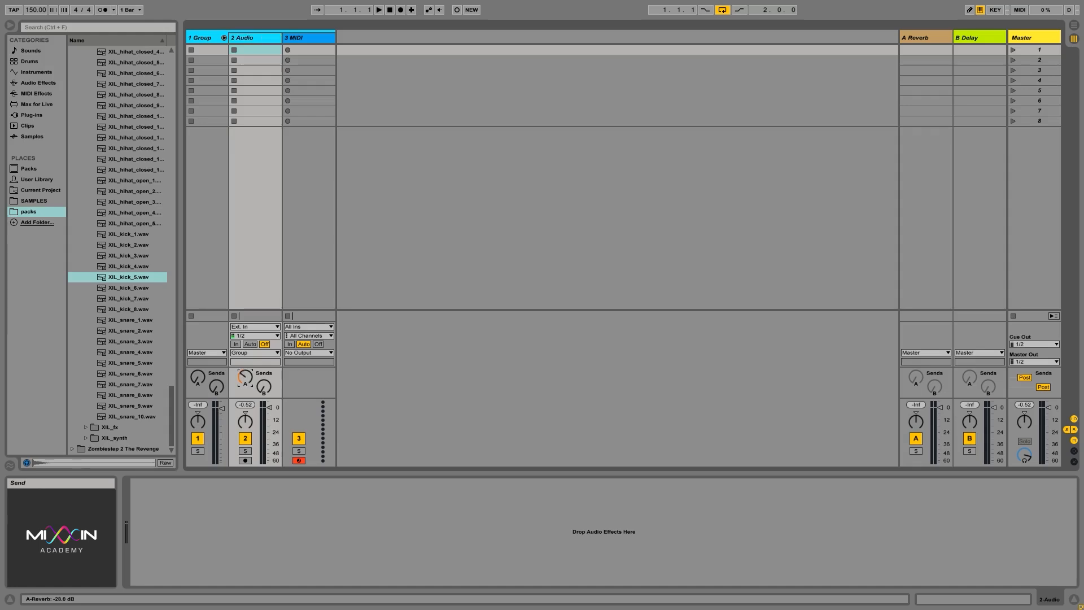
pyautogui.moveTo(244, 378); pyautogui.dragTo(244, 401)
pyautogui.moveTo(245, 377); pyautogui.dragTo(245, 364)
pyautogui.click(924, 38)
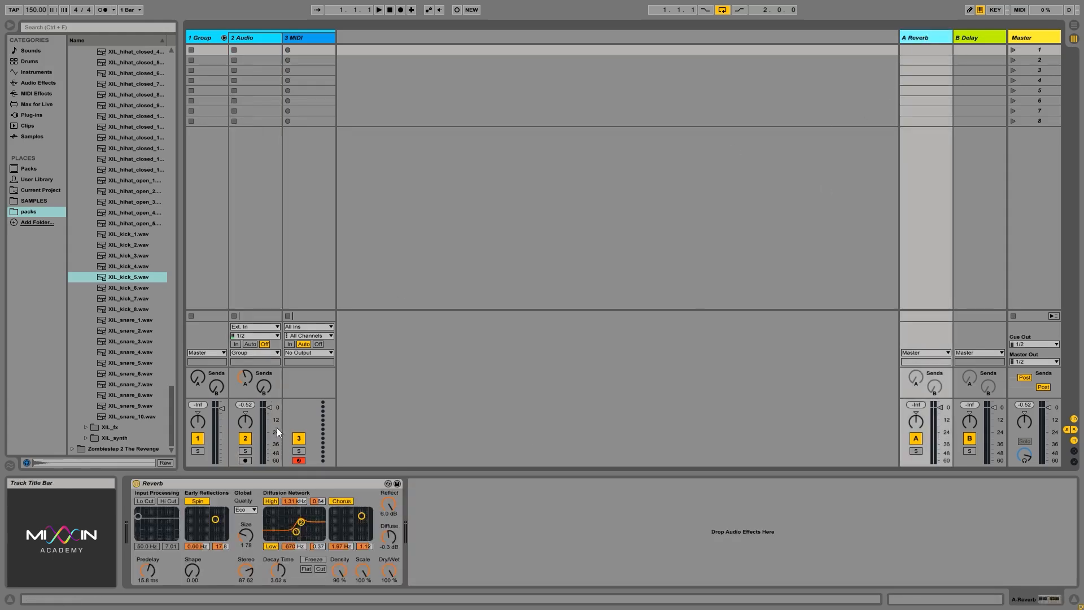
pyautogui.click(264, 388)
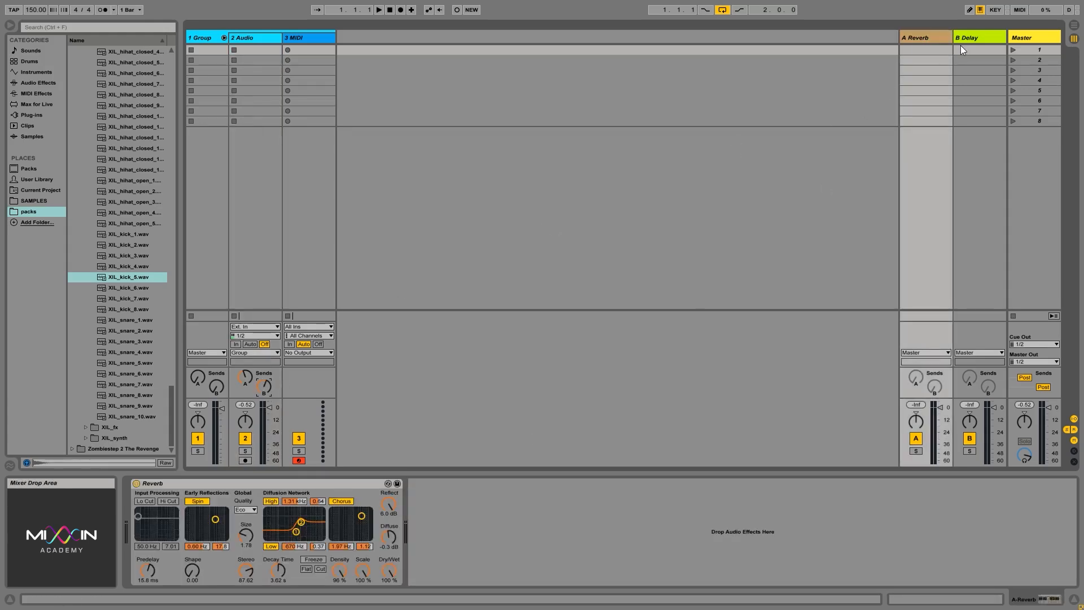
pyautogui.click(985, 36)
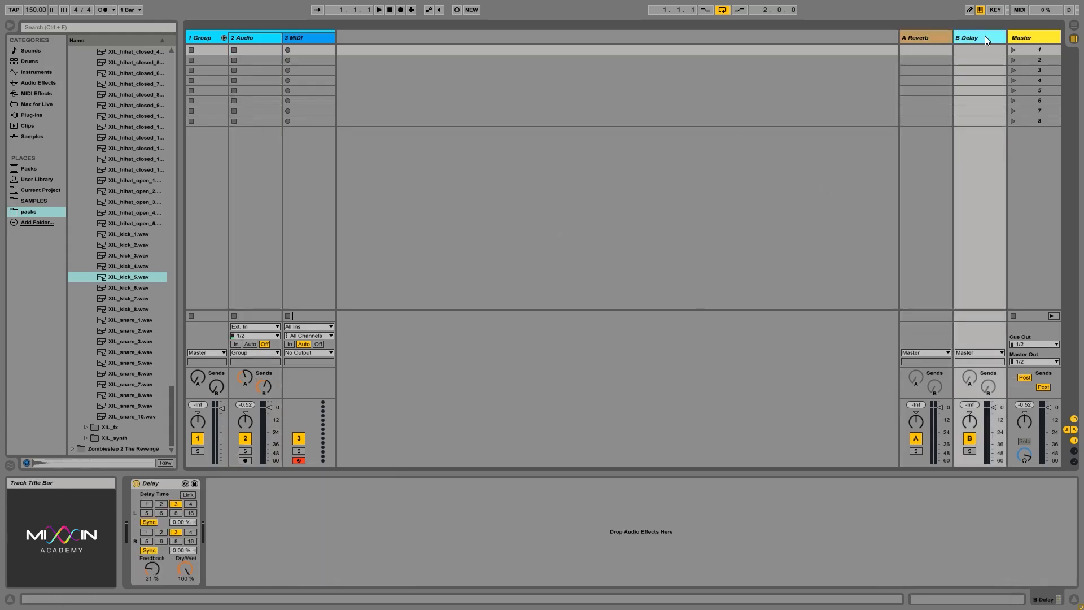
# Raise the audio track's send A further and show the Reverb and Delay return tracks again
pyautogui.click(245, 48)
pyautogui.click(245, 377)
pyautogui.moveTo(245, 377); pyautogui.dragTo(245, 369)
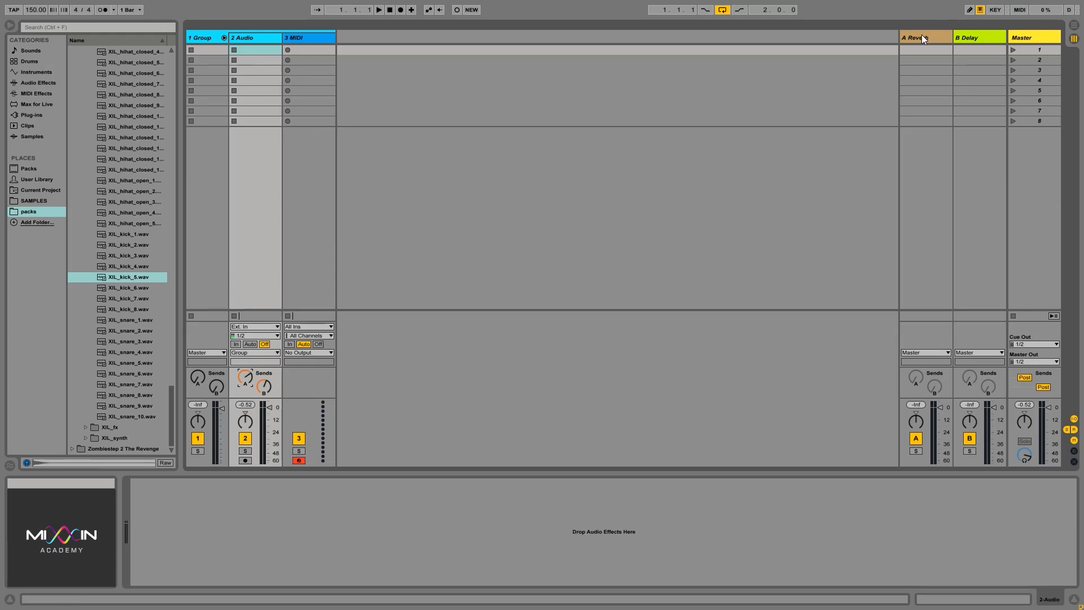
pyautogui.click(921, 38)
pyautogui.click(991, 35)
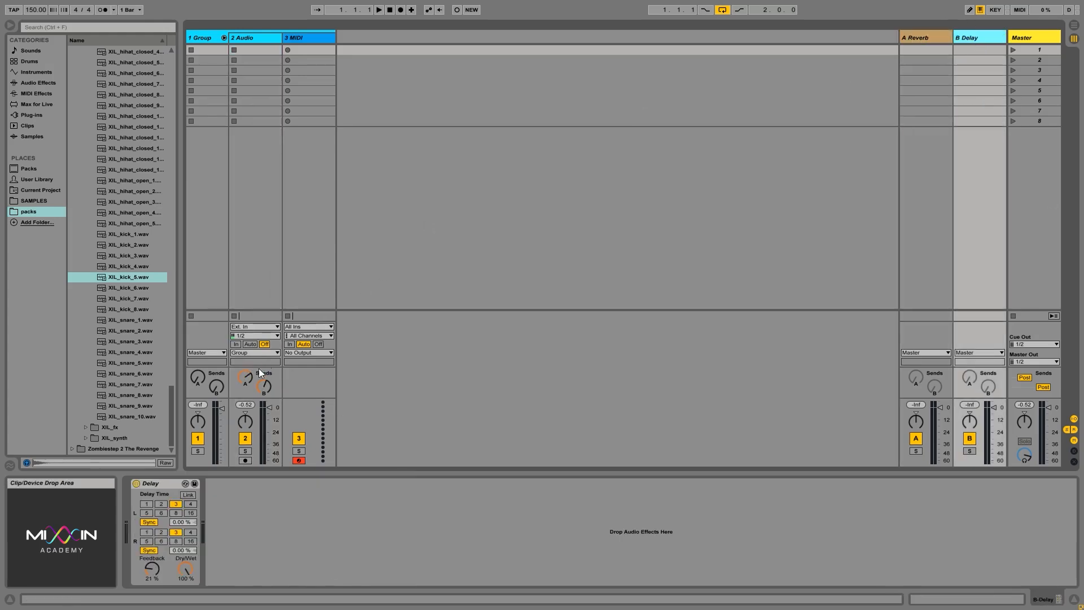
# Delete the Reverb device from return A and the Delay device from return B
pyautogui.click(943, 39)
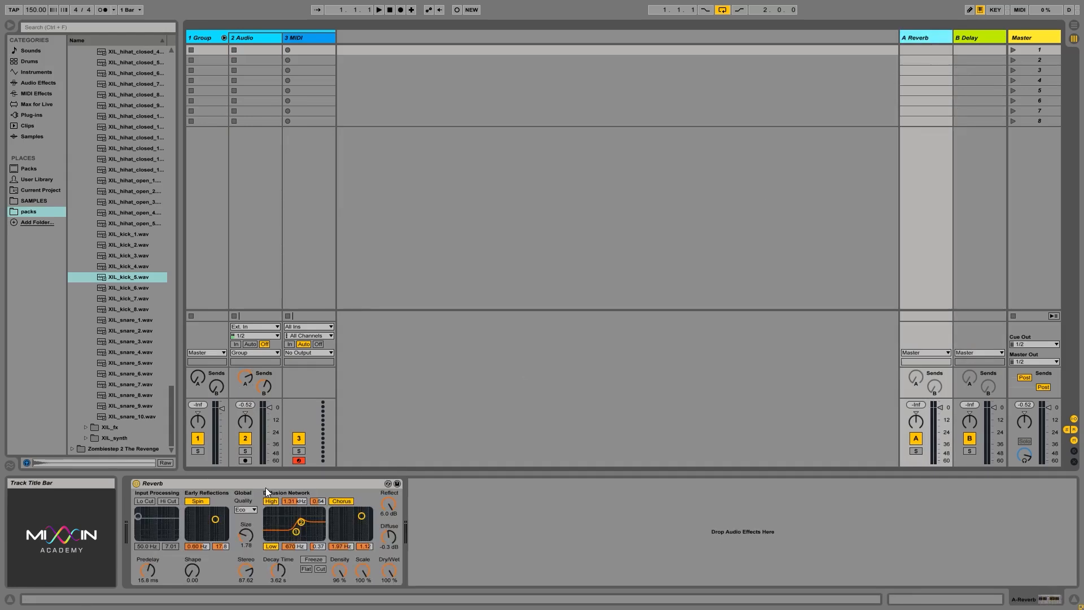
pyautogui.click(233, 484)
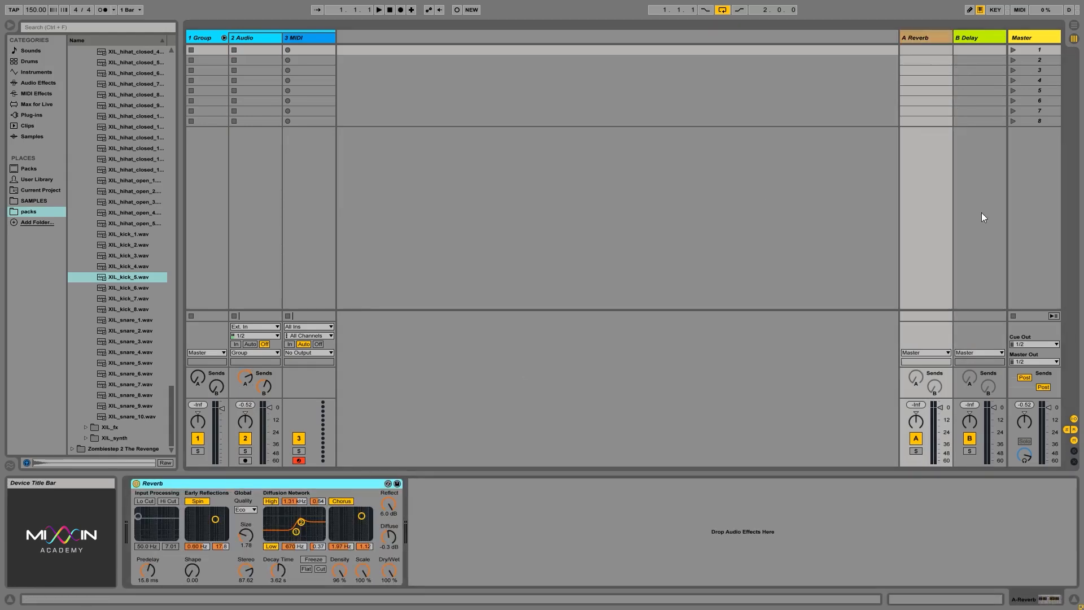
pyautogui.click(983, 39)
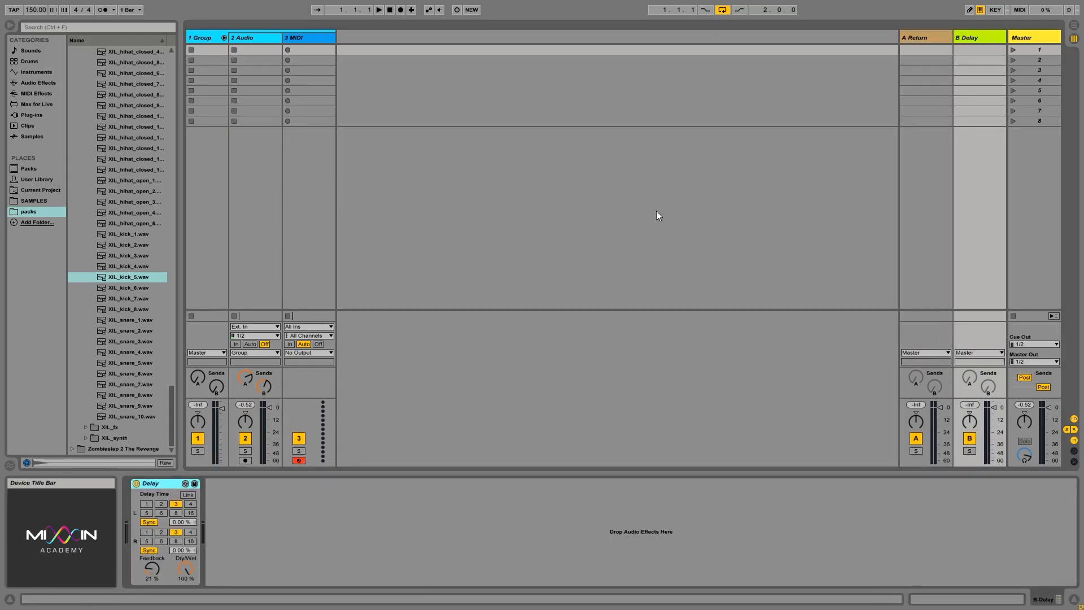
pyautogui.press('Delete')
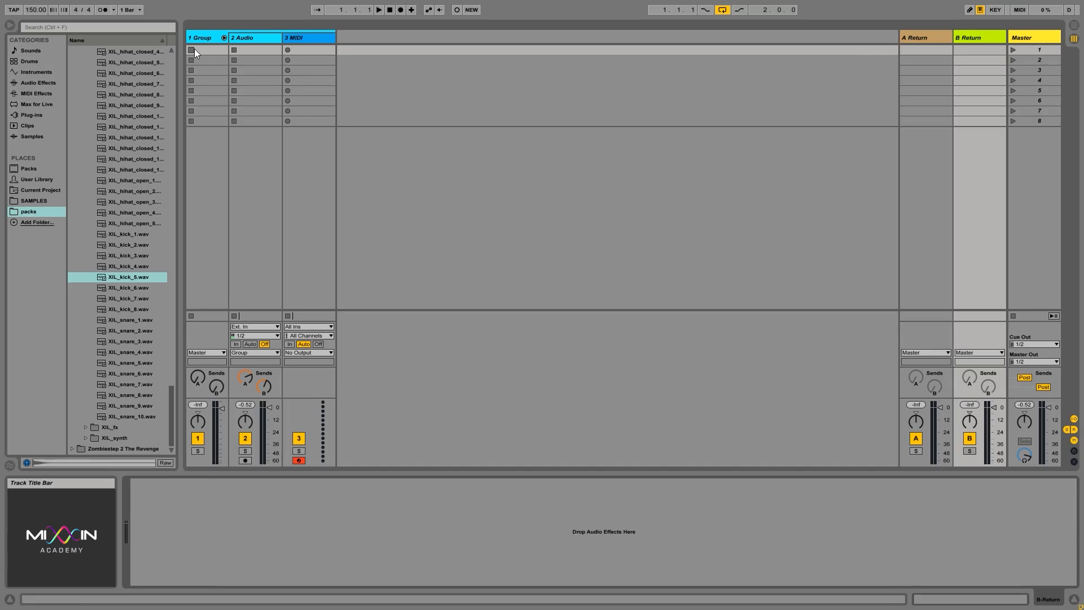
# Place XIL_kick_5.wav on the audio track in the Arrangement view and duplicate it on every beat across the first two bars
pyautogui.click(255, 37)
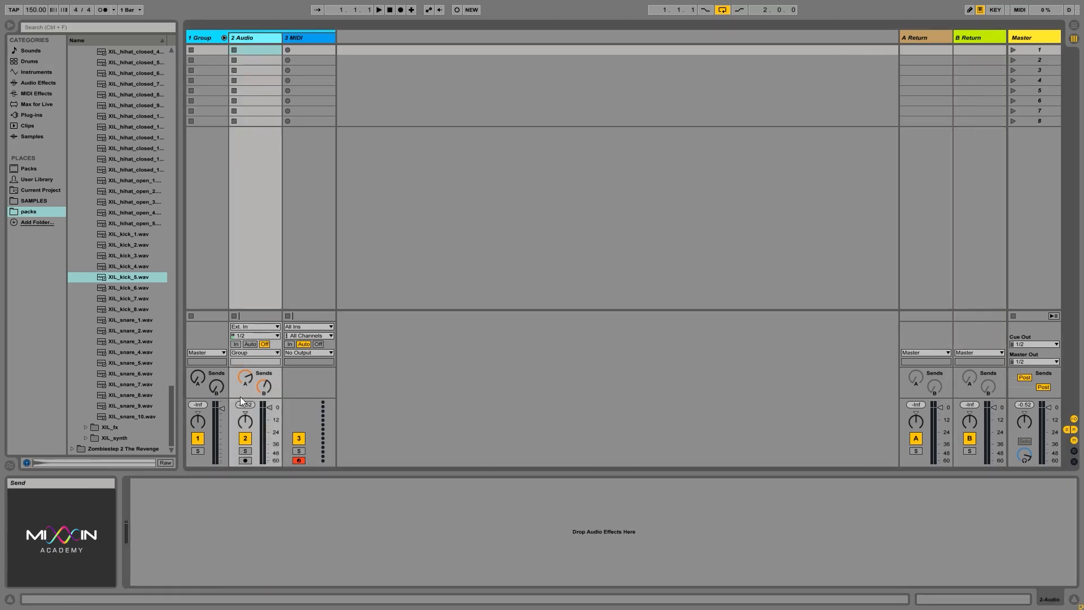
pyautogui.click(910, 39)
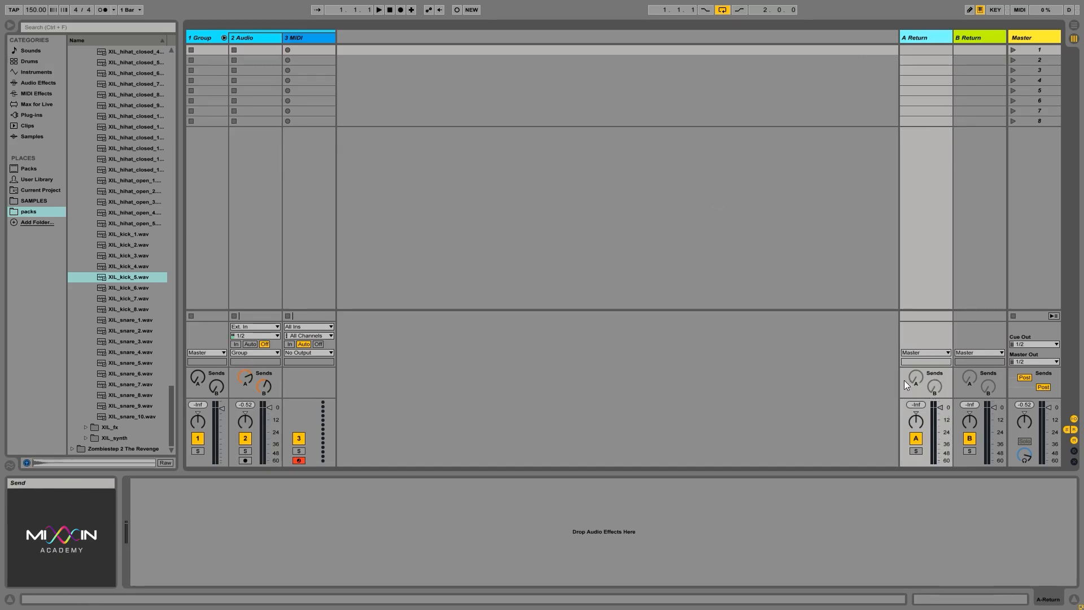
pyautogui.press('Tab')
pyautogui.moveTo(129, 276); pyautogui.dragTo(188, 141)
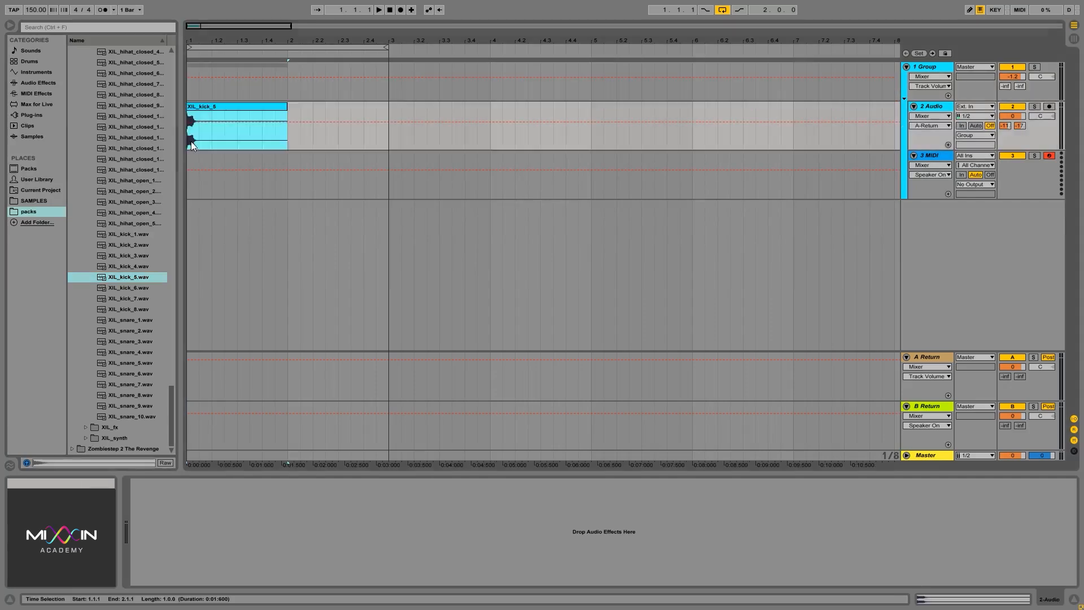
pyautogui.moveTo(242, 106)
pyautogui.mouseDown()
pyautogui.moveTo(278, 114)
pyautogui.moveTo(224, 110)
pyautogui.moveTo(233, 108)
pyautogui.mouseUp()
pyautogui.hotkey('ctrl', 'd')
pyautogui.hotkey('ctrl', 'd')
pyautogui.hotkey('ctrl', 'd')
pyautogui.hotkey('ctrl', 'd')
pyautogui.hotkey('ctrl', 'd')
pyautogui.hotkey('ctrl', 'd')
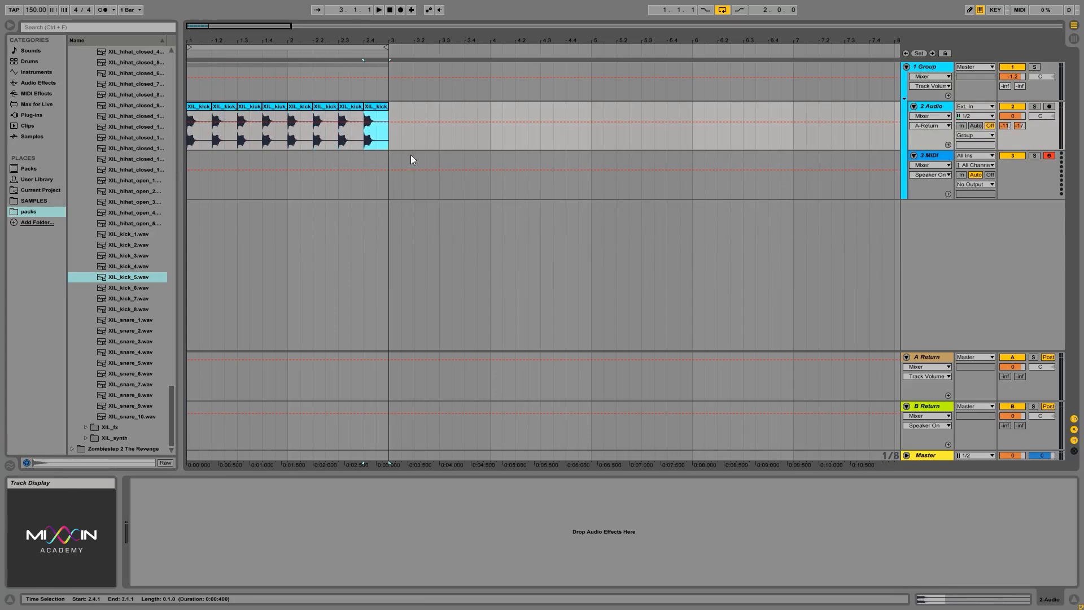
# Lower the audio track's send A in the Session view and keep the A Return output routed to Master
pyautogui.press('Tab')
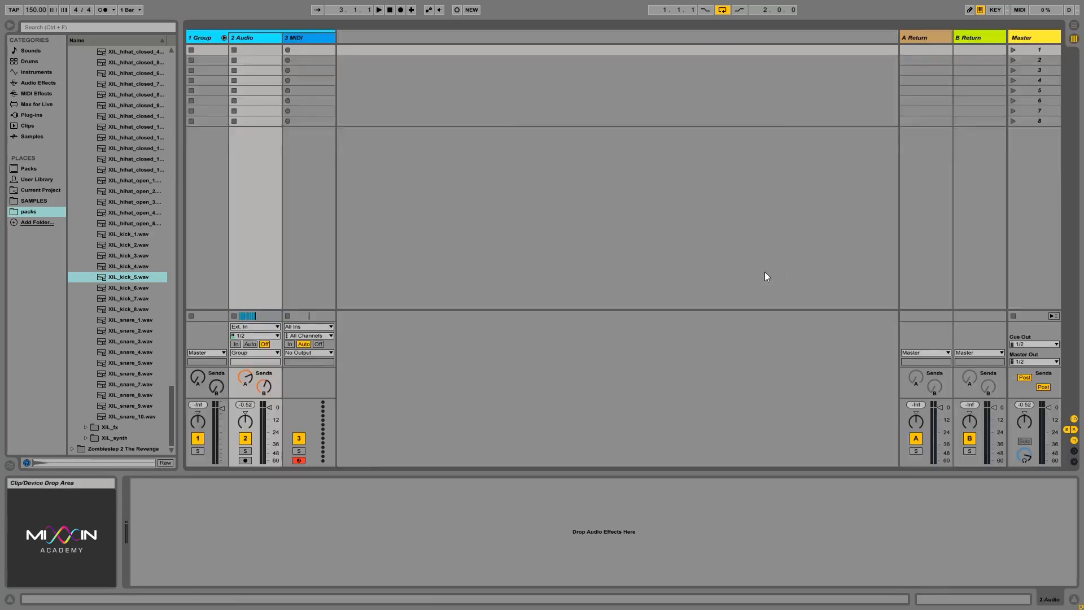
pyautogui.moveTo(245, 377); pyautogui.dragTo(245, 389)
pyautogui.click(926, 39)
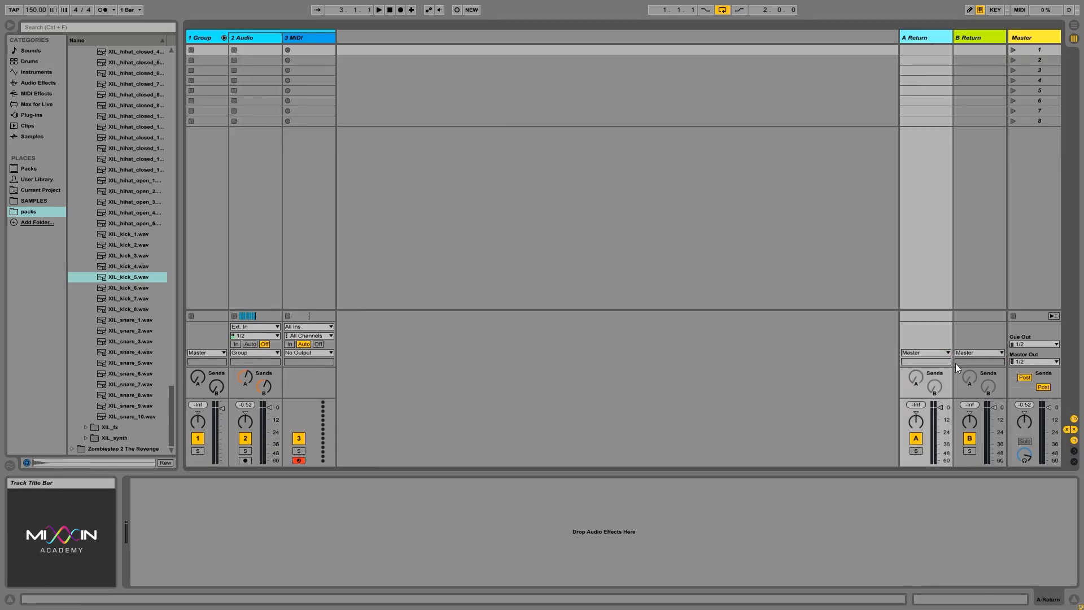
pyautogui.click(924, 353)
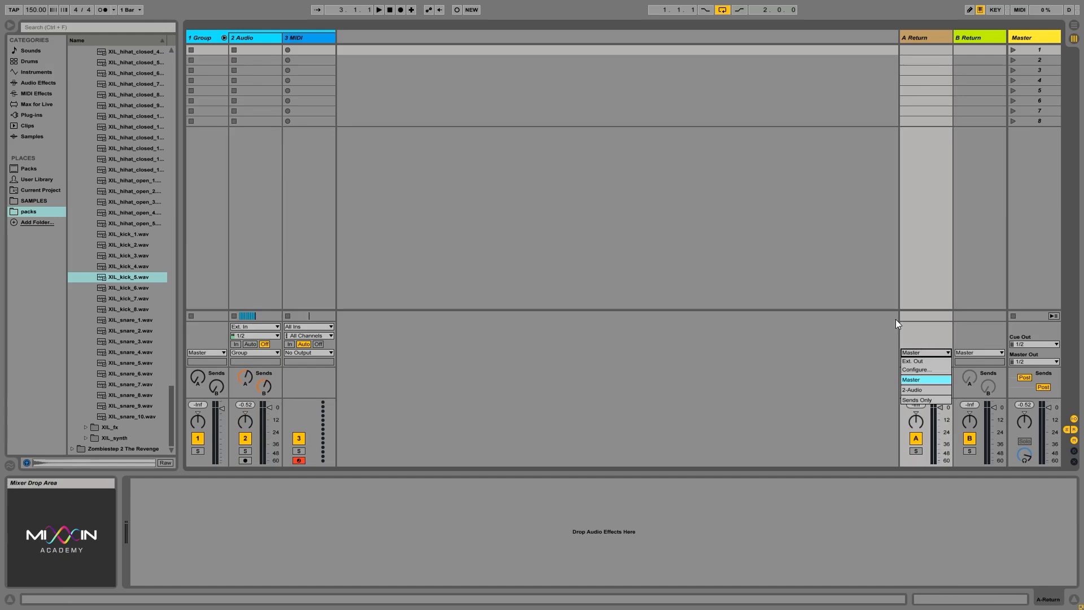
pyautogui.click(914, 379)
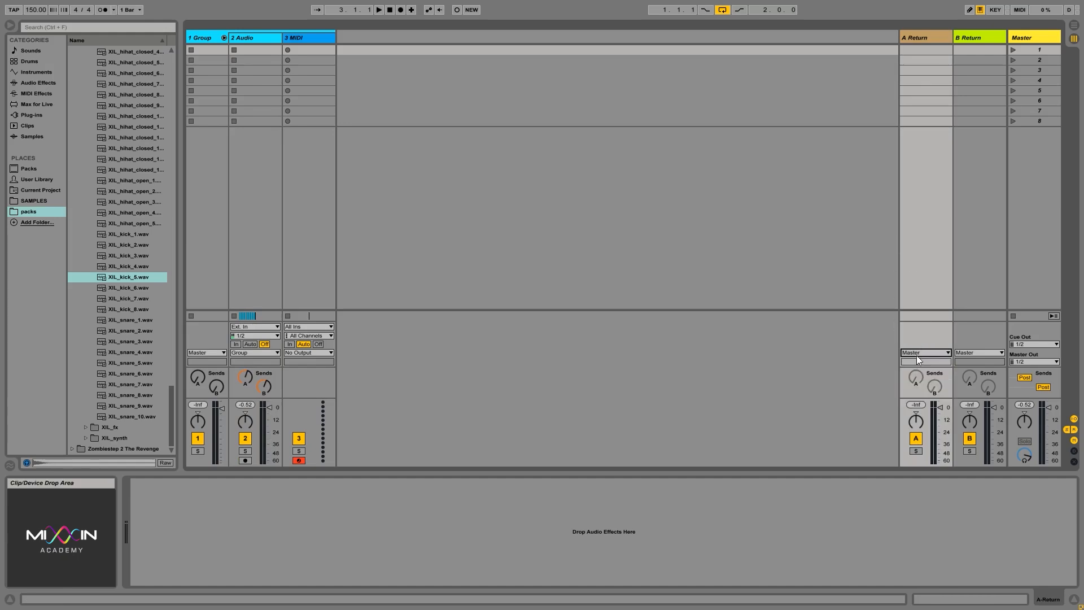
# Deactivate the A Return track and play the kick while raising the audio track's send A from -inf to maximum
pyautogui.click(916, 438)
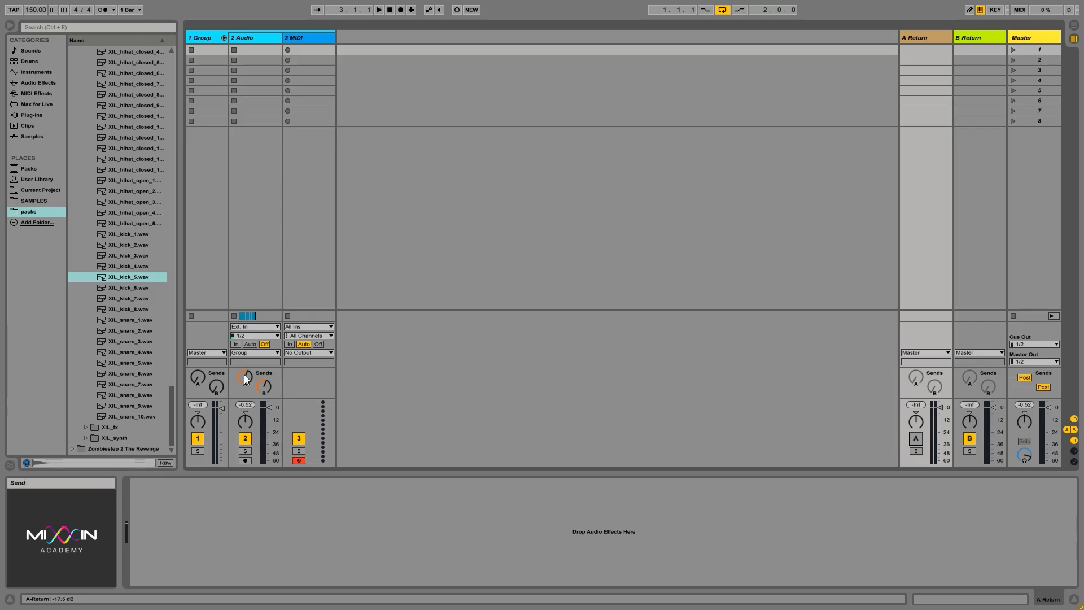
pyautogui.moveTo(243, 375); pyautogui.dragTo(244, 395)
pyautogui.press('space')
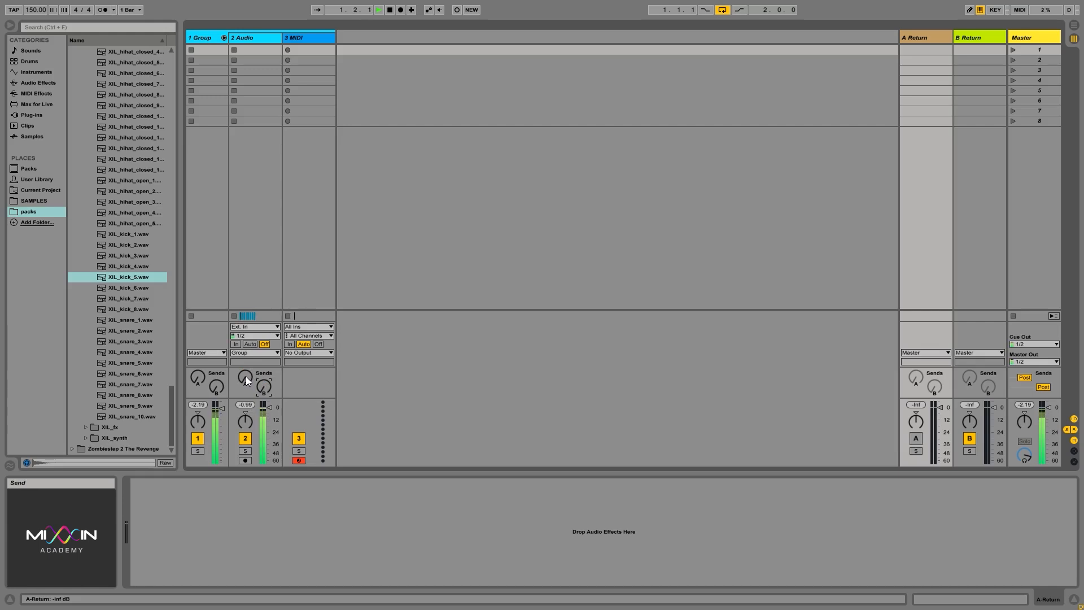
pyautogui.moveTo(246, 376); pyautogui.dragTo(245, 345)
pyautogui.press('space')
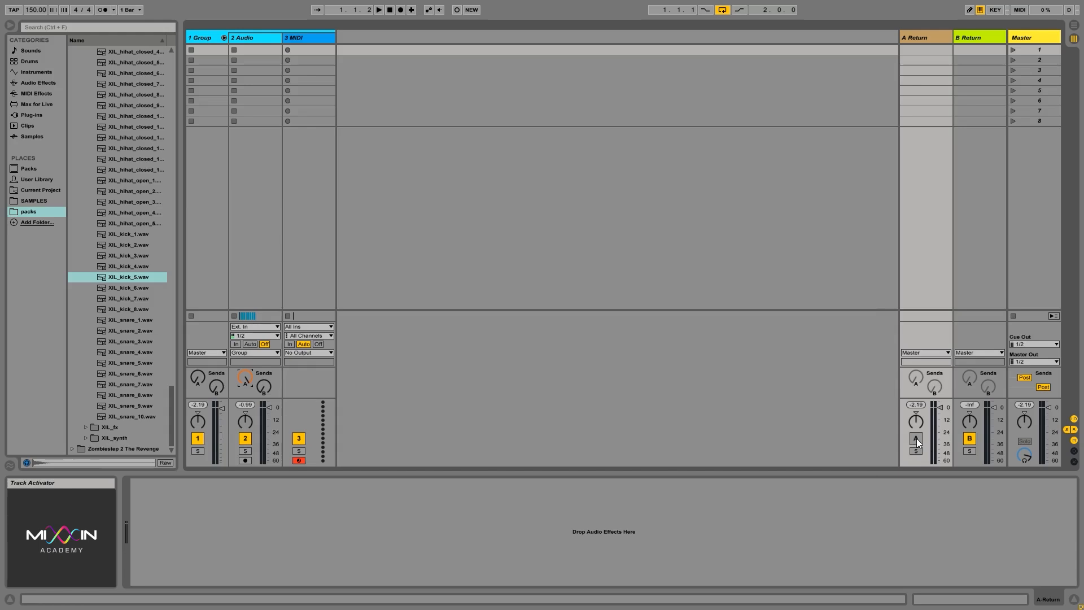
# Lower the master volume to about -22.6 dB, then reactivate A Return and raise the audio track's send A to 0 dB during playback
pyautogui.moveTo(1050, 416); pyautogui.dragTo(1050, 428)
pyautogui.click(915, 438)
pyautogui.moveTo(246, 377); pyautogui.dragTo(245, 435)
pyautogui.press('space')
pyautogui.moveTo(246, 377); pyautogui.dragTo(245, 320)
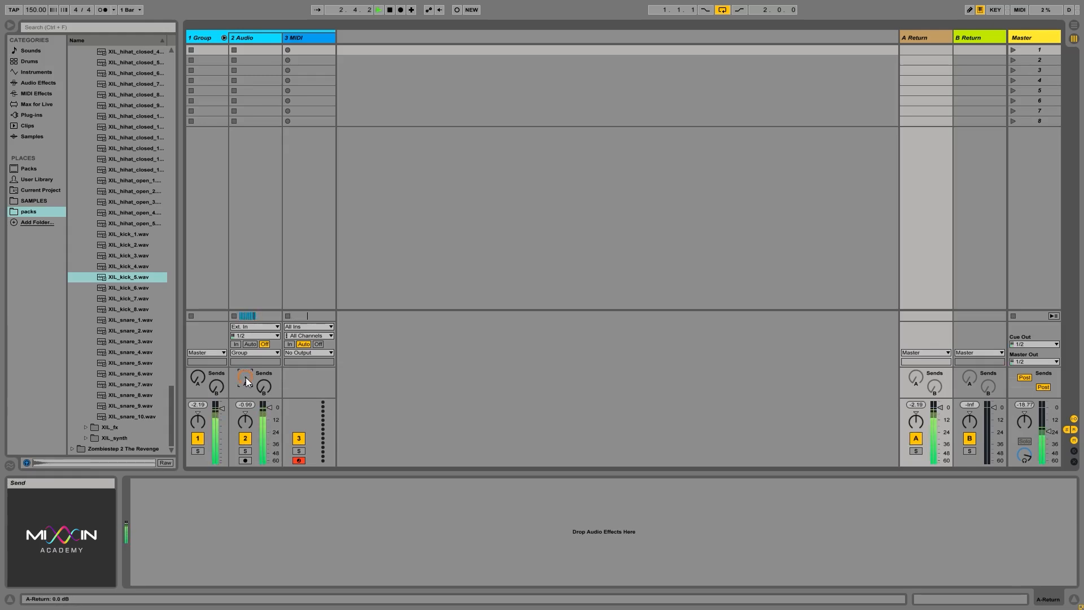
pyautogui.press('space')
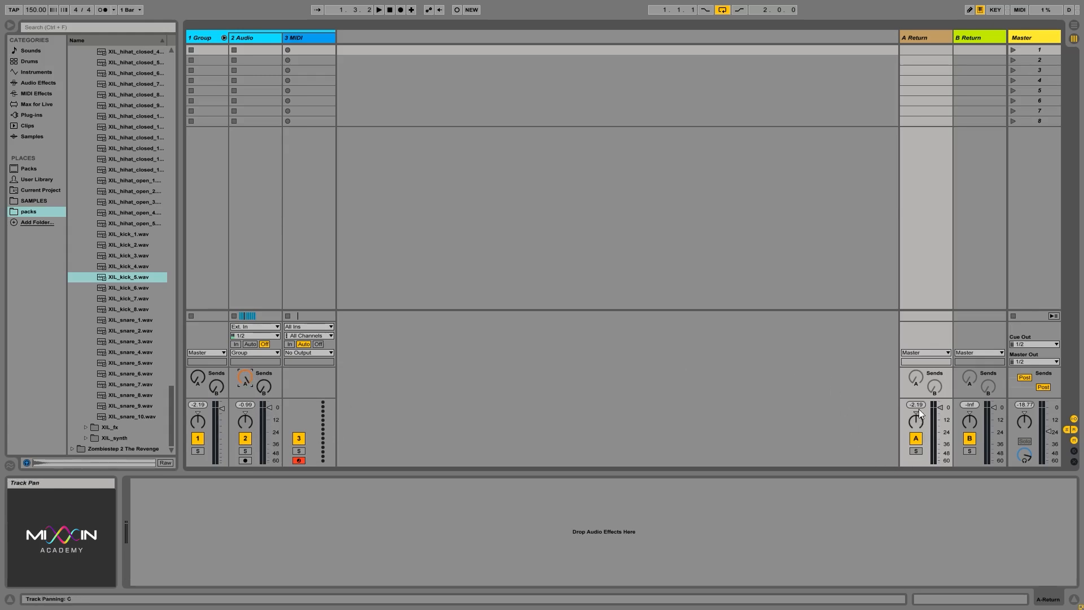
# Enlarge the mixer section and reset the A Return track's volume to 0 dB
pyautogui.moveTo(940, 407); pyautogui.dragTo(939, 408)
pyautogui.moveTo(947, 310); pyautogui.dragTo(949, 218)
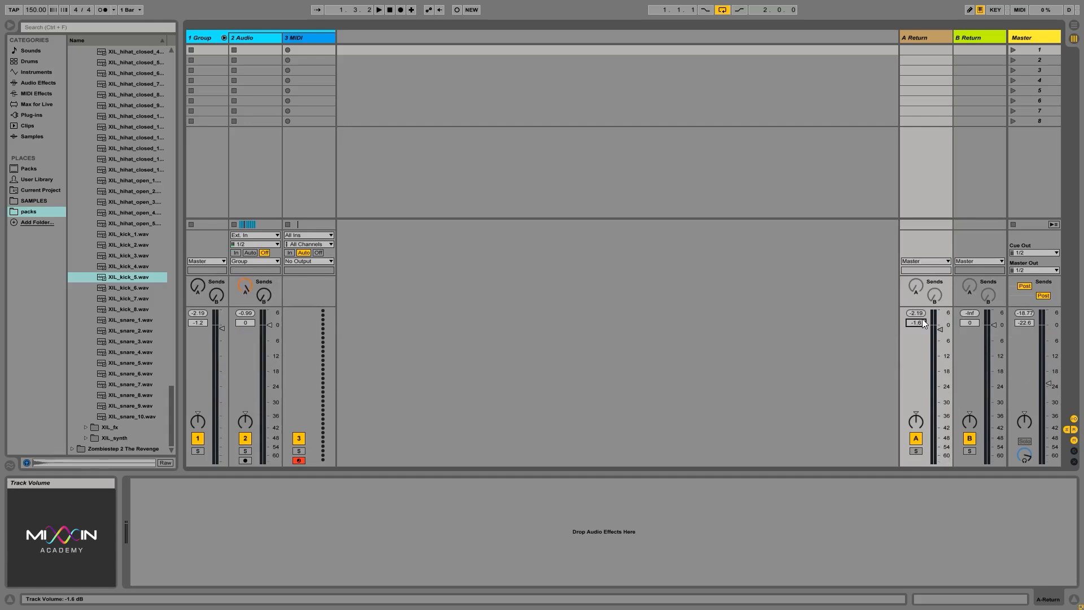
pyautogui.press('Delete')
# Load the Reverb audio effect onto the A Return track and set its Dry/Wet to 100%
pyautogui.click(33, 84)
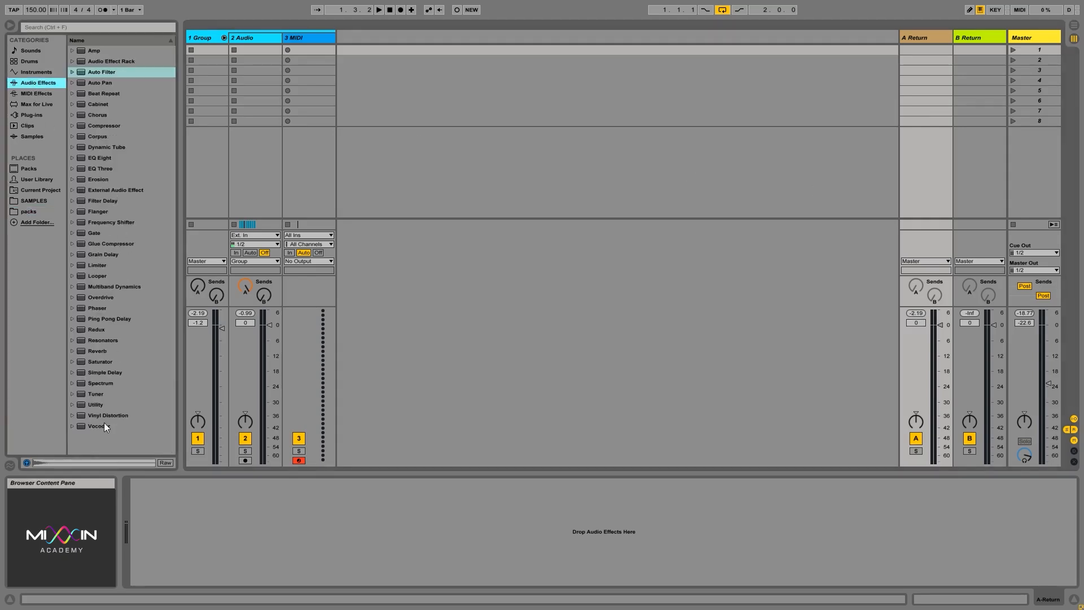
pyautogui.moveTo(97, 351); pyautogui.dragTo(931, 105)
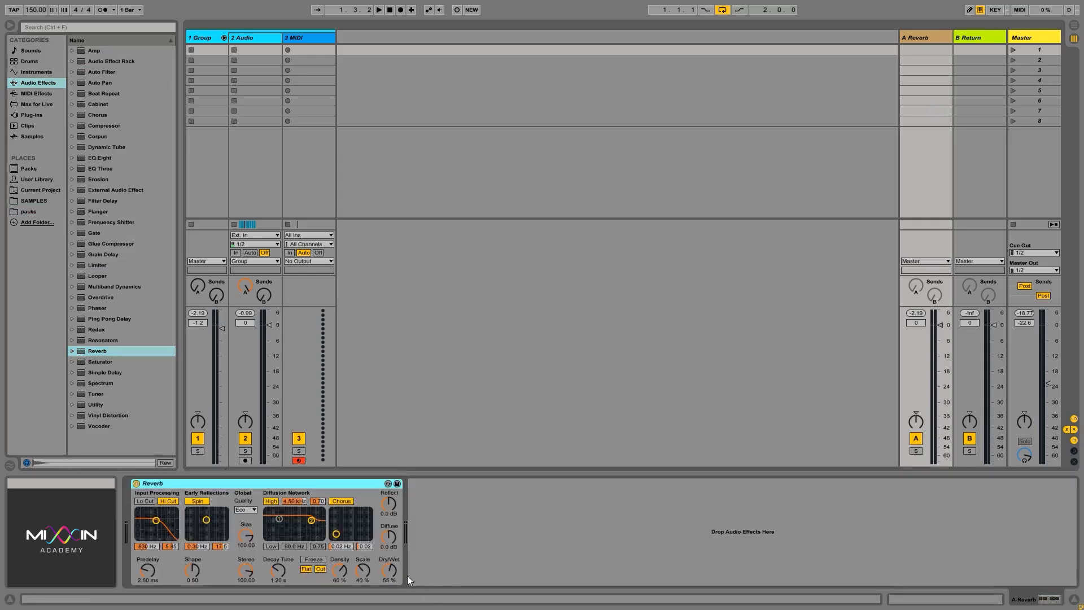
pyautogui.moveTo(389, 571); pyautogui.dragTo(389, 542)
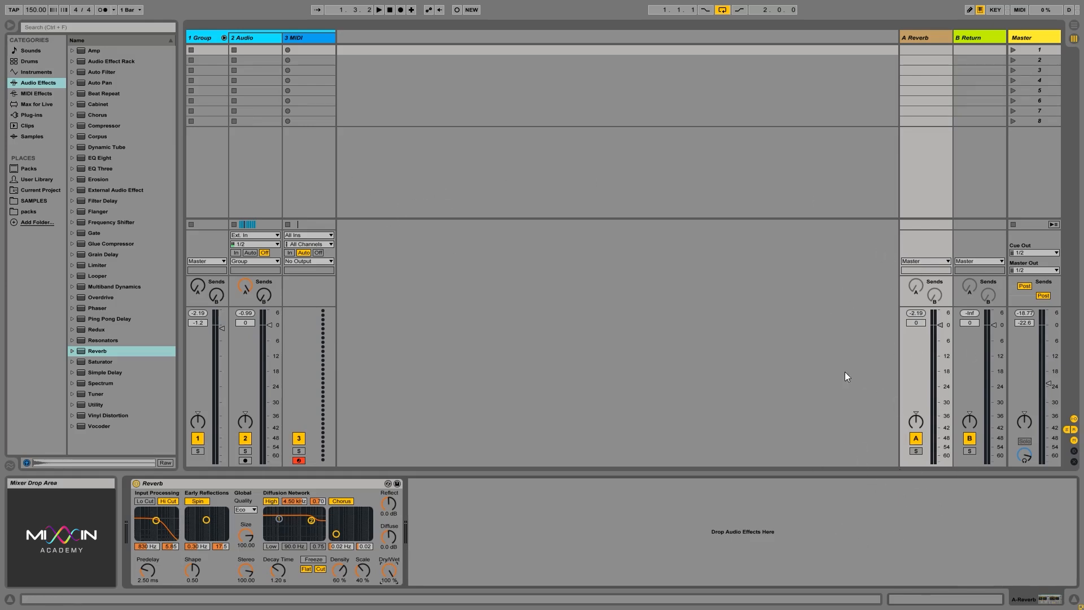
# Play the kick pattern and switch the audio track off and on to hear the reverb coming from the return
pyautogui.press('space')
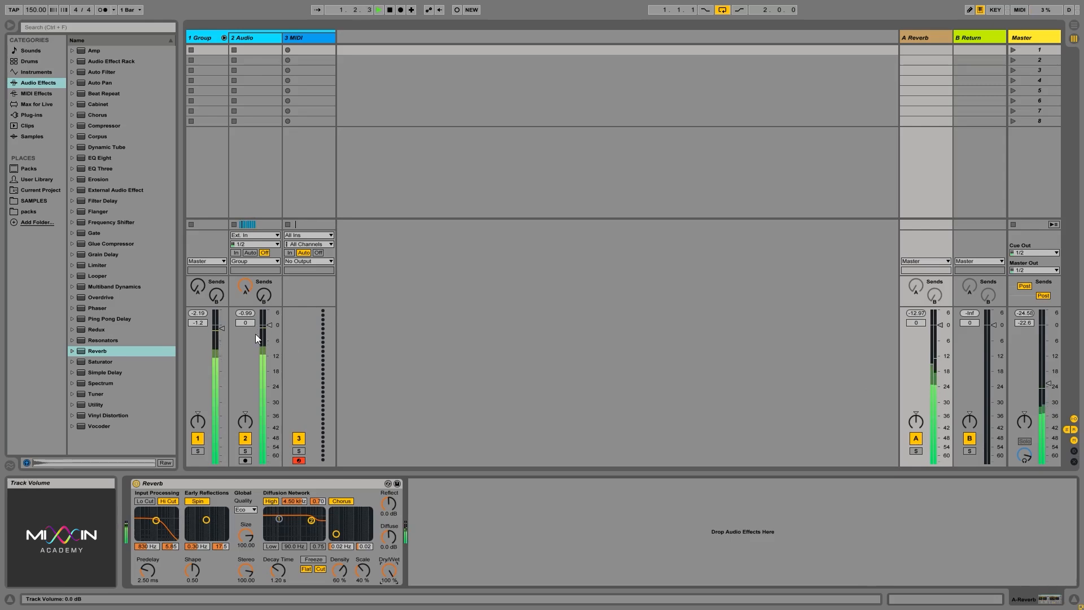
pyautogui.click(245, 439)
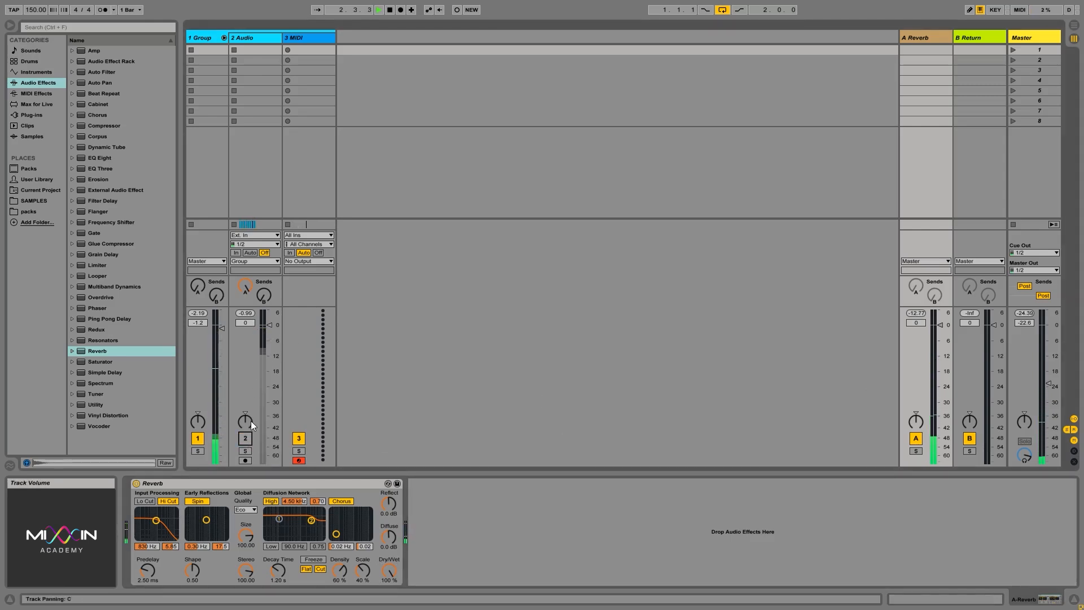
pyautogui.click(248, 436)
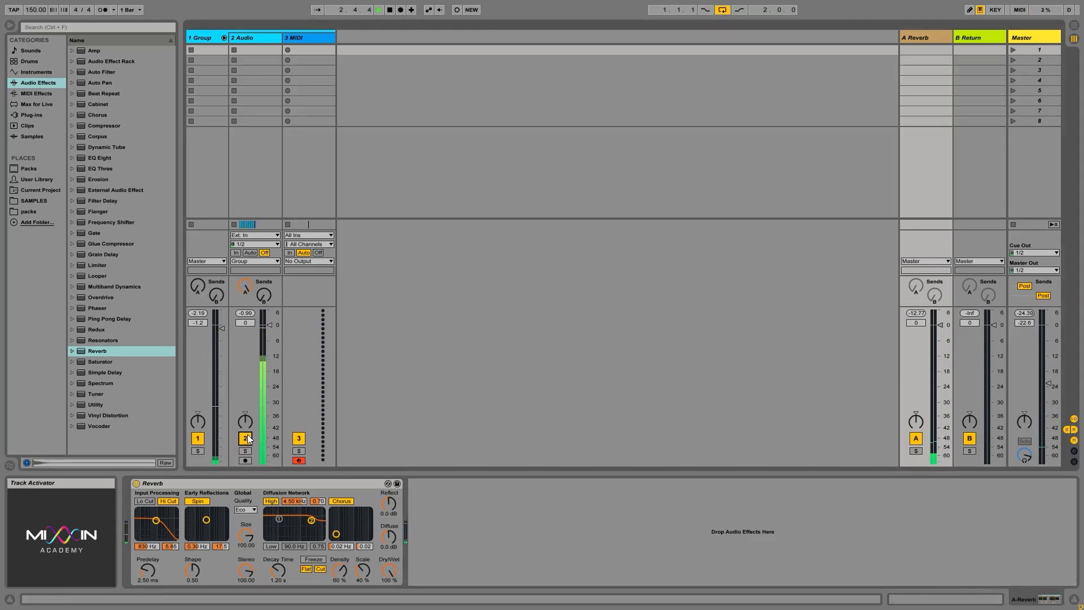
# Switch the audio track's output to Sends Only during playback, then route it back to Group
pyautogui.click(250, 261)
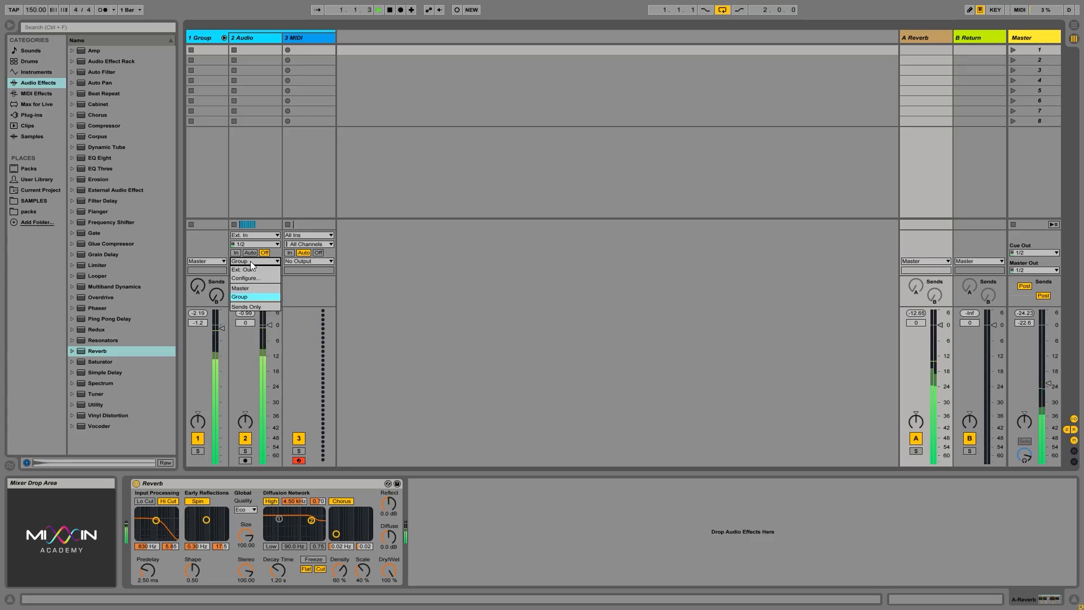
pyautogui.click(263, 306)
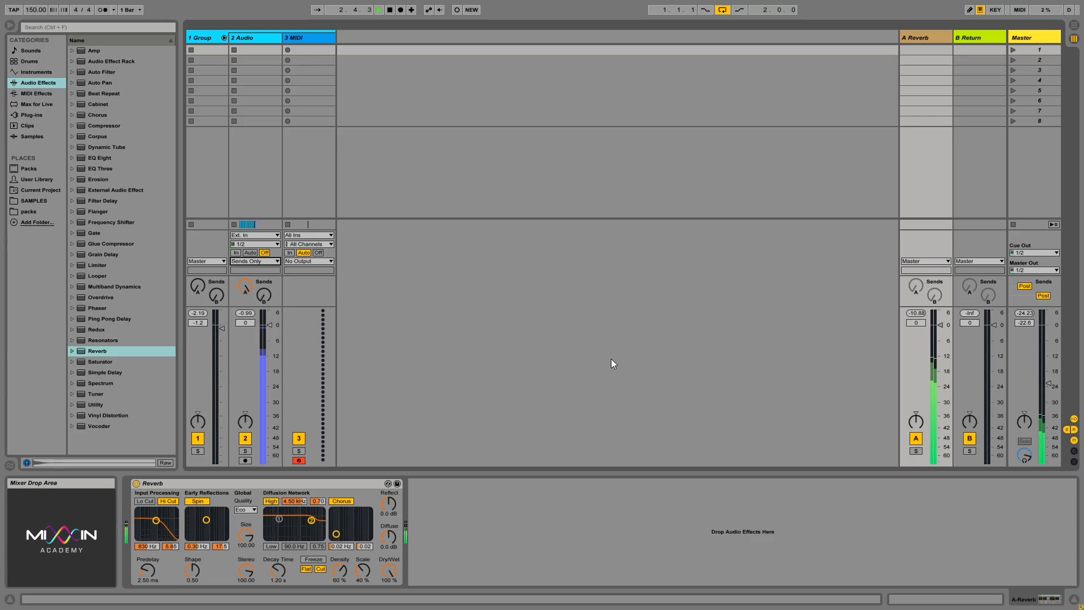
pyautogui.click(250, 261)
pyautogui.click(256, 289)
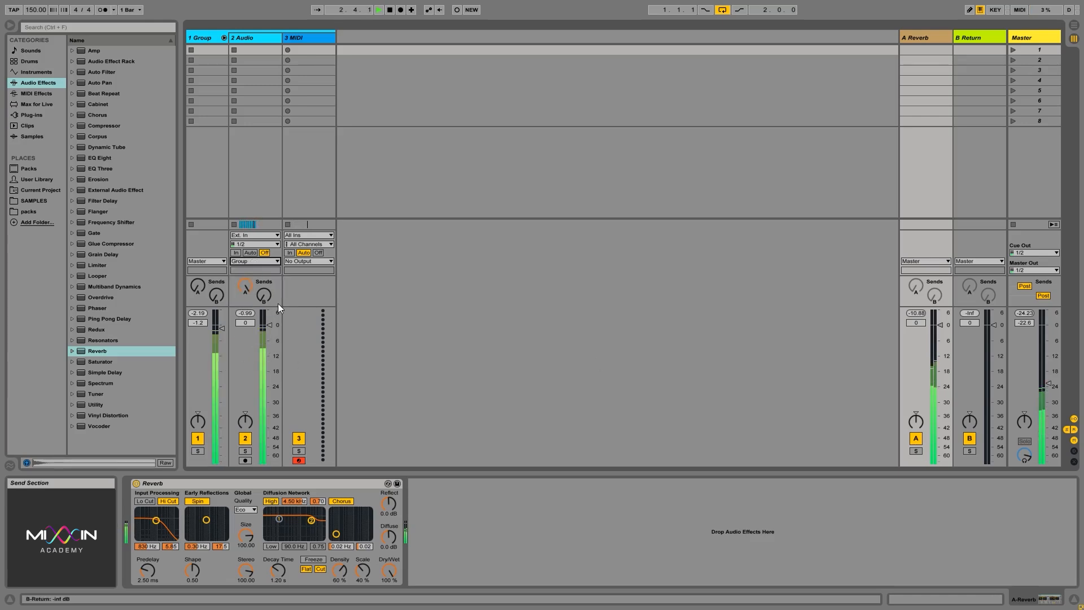
# Set the audio track's output to Sends Only, play the pattern to hear the reverb return alone, then restore the output to Group
pyautogui.click(253, 262)
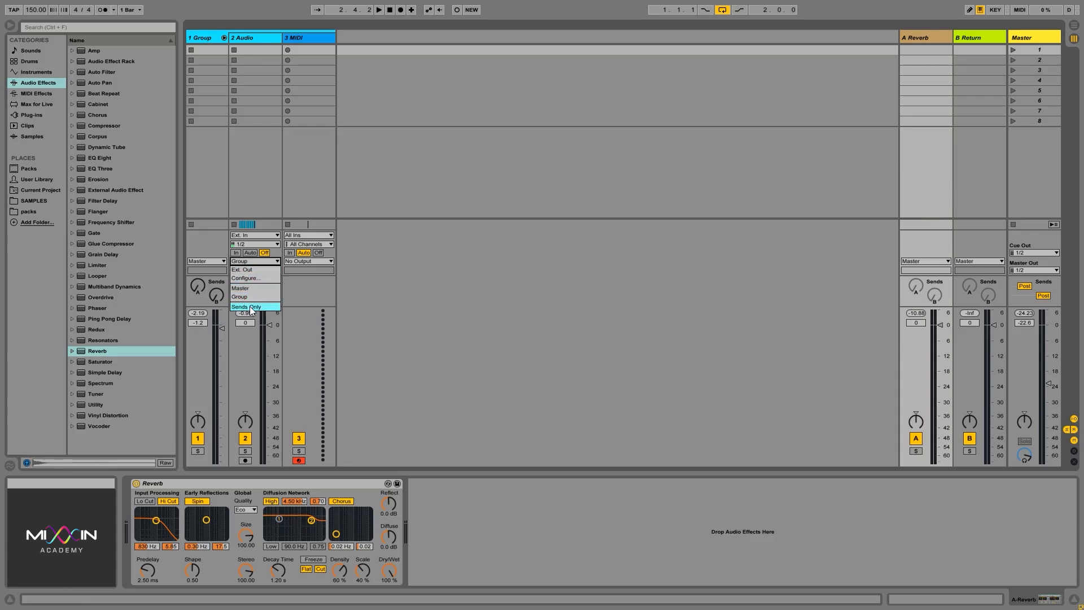
pyautogui.click(259, 261)
pyautogui.click(254, 260)
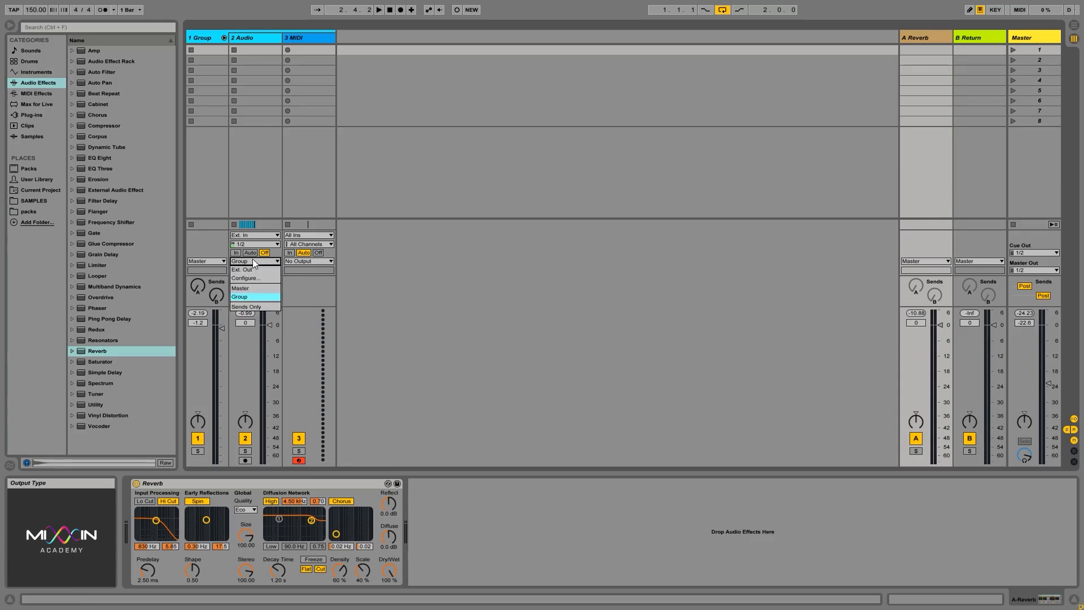
pyautogui.click(250, 307)
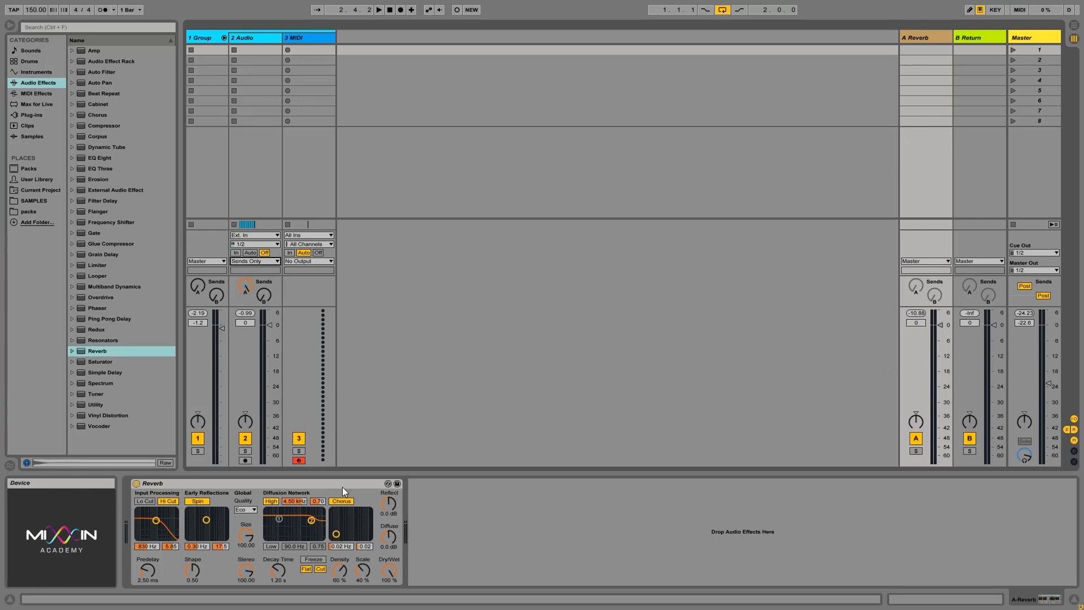
pyautogui.click(929, 261)
pyautogui.click(930, 261)
pyautogui.press('space')
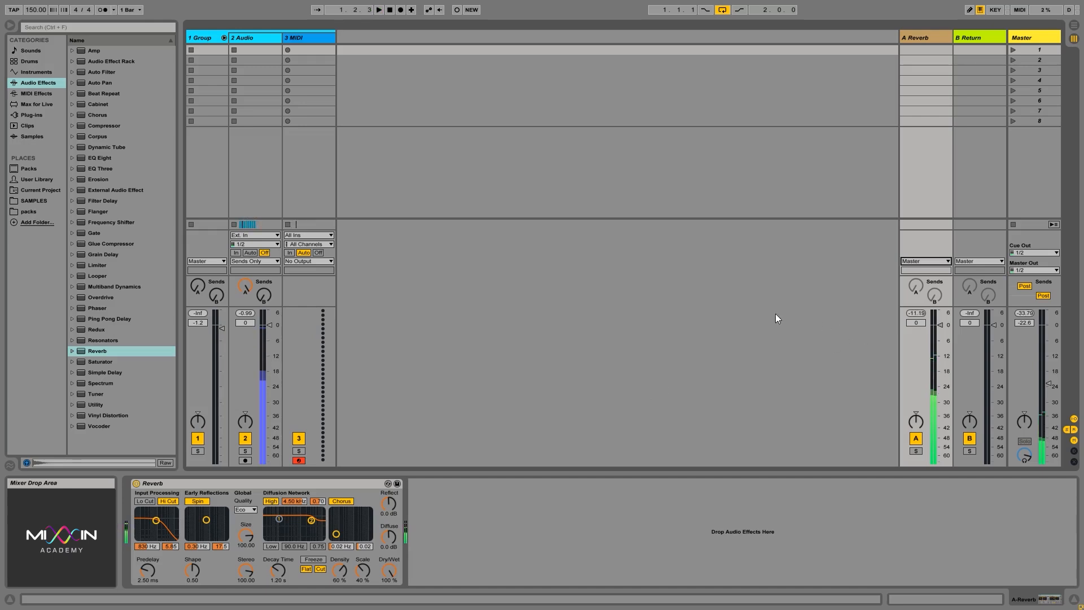
pyautogui.click(255, 261)
pyautogui.click(254, 285)
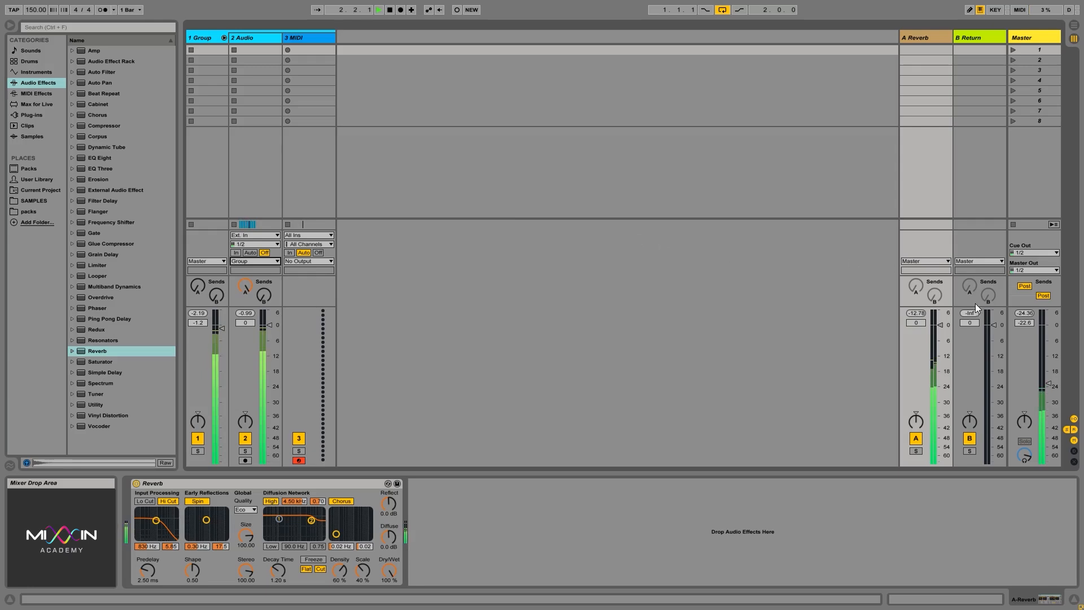
# Turn the audio track's send A down to -inf dB during playback, then stop playback and raise the send again
pyautogui.moveTo(245, 286)
pyautogui.mouseDown()
pyautogui.moveTo(245, 330)
pyautogui.moveTo(245, 284)
pyautogui.mouseUp()
pyautogui.moveTo(247, 288); pyautogui.dragTo(248, 339)
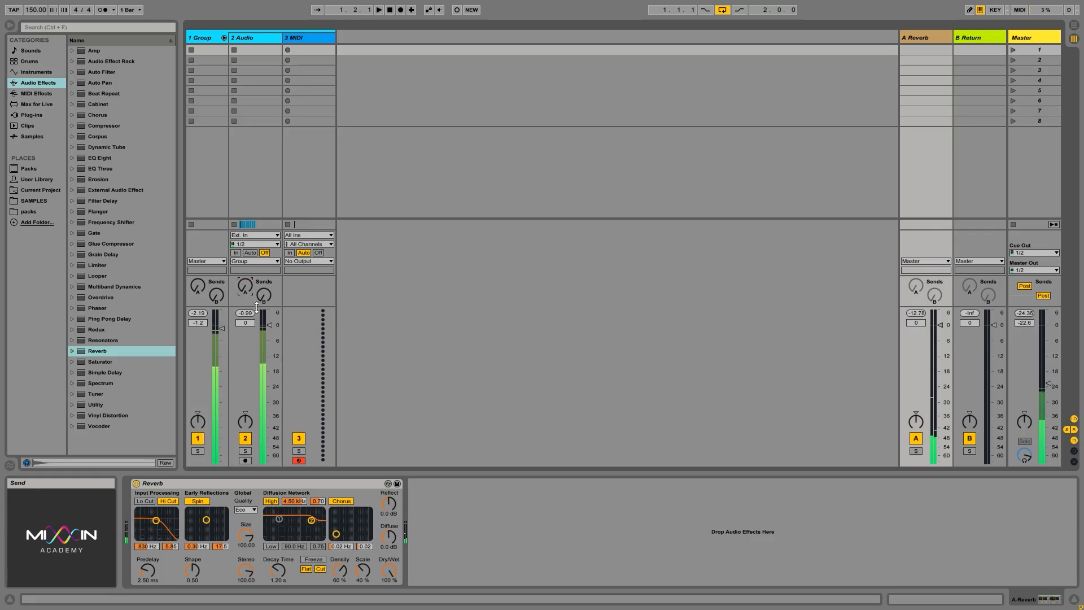
pyautogui.press('space')
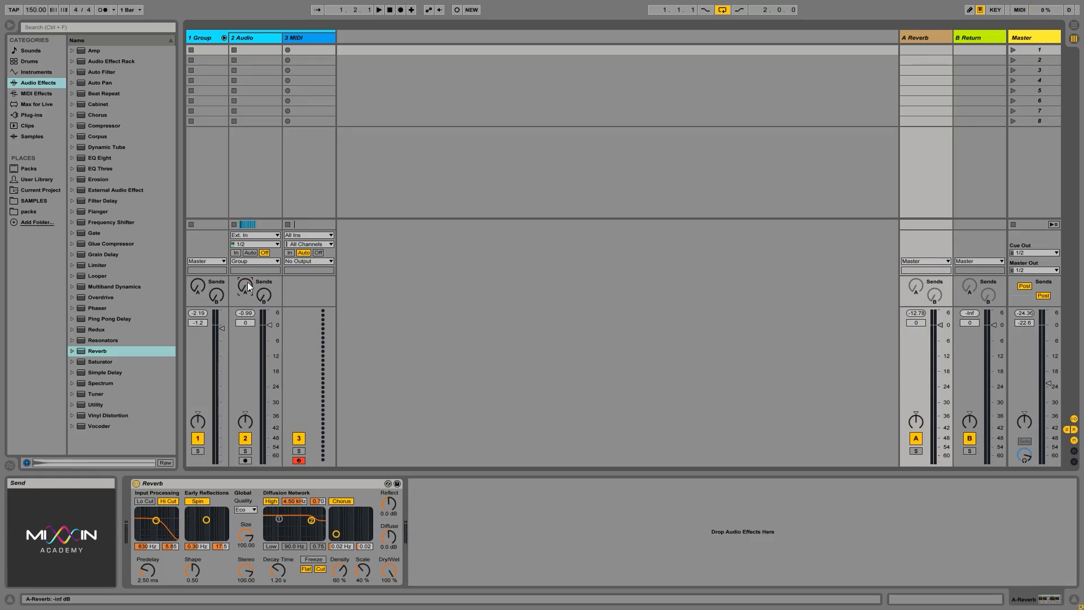
pyautogui.moveTo(247, 285); pyautogui.dragTo(246, 269)
# Review the signal path by selecting the A Reverb return and its Reverb device, the Master, and the group, MIDI and audio tracks
pyautogui.click(935, 41)
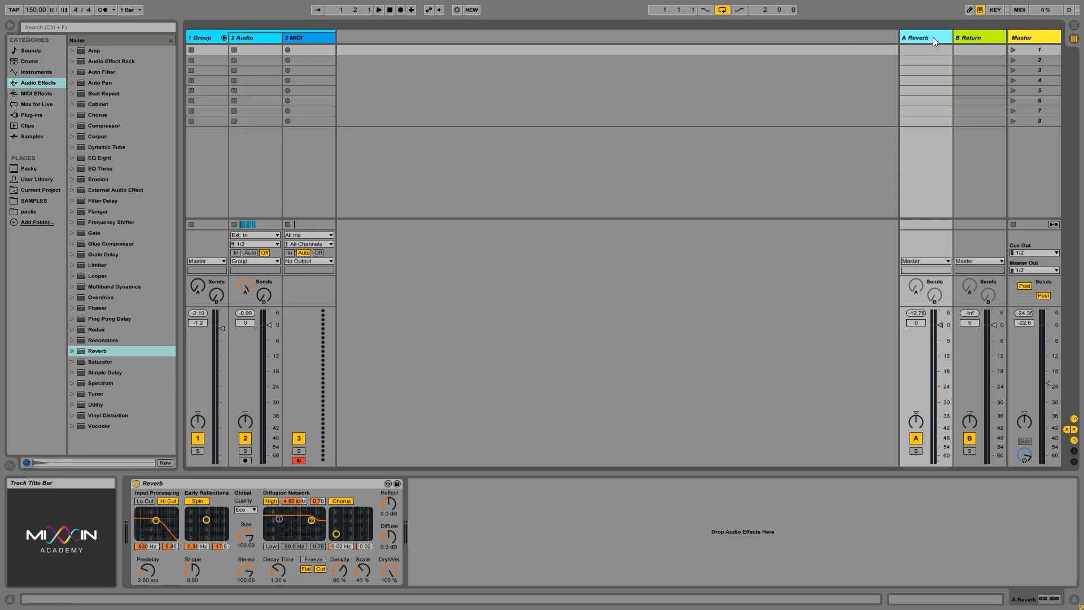
pyautogui.click(348, 483)
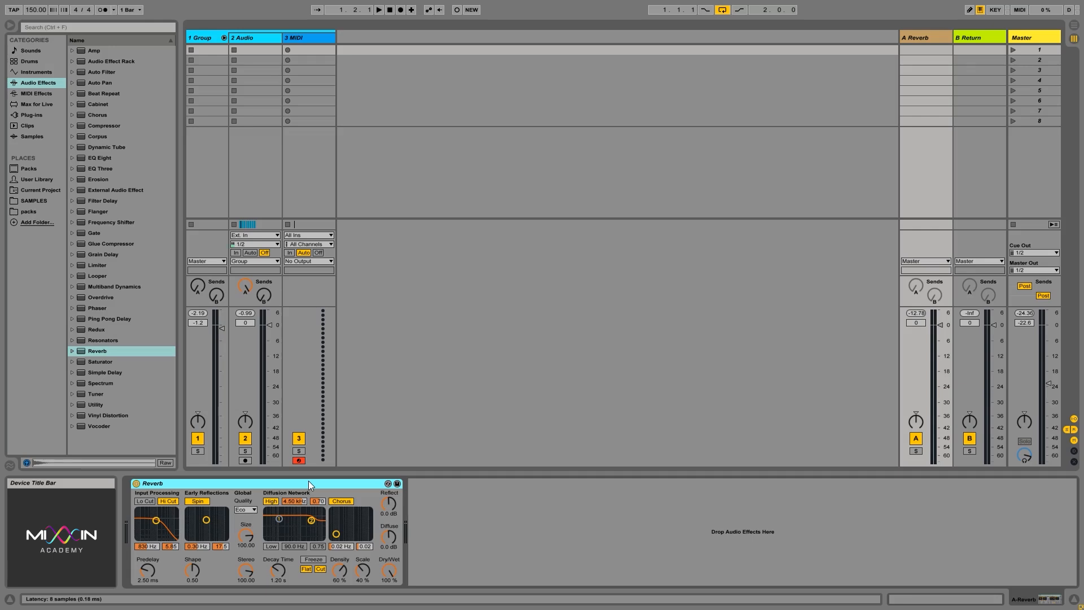
pyautogui.click(1028, 37)
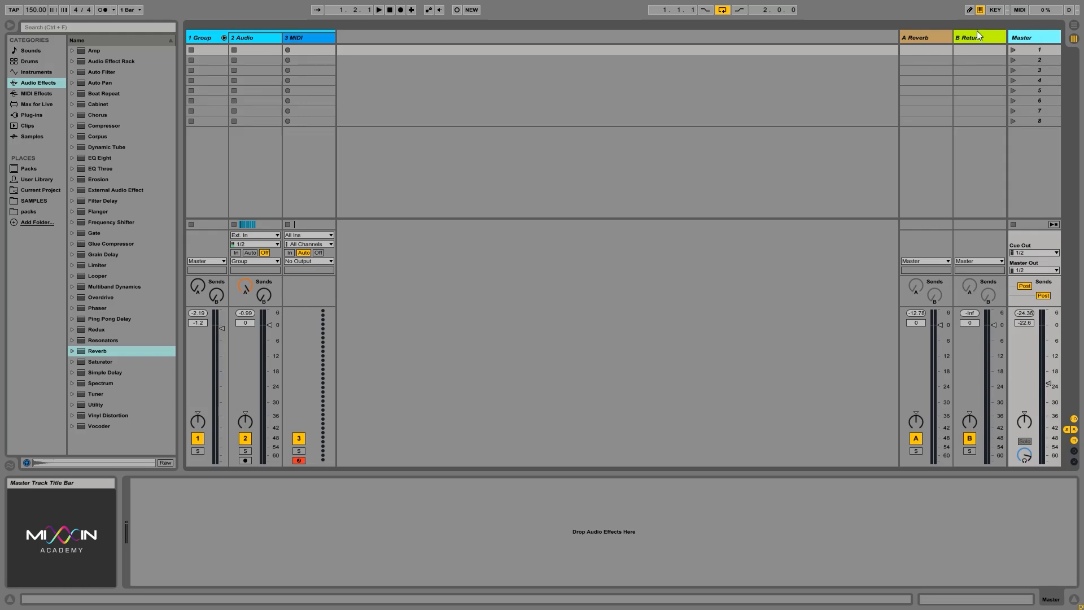
pyautogui.click(204, 38)
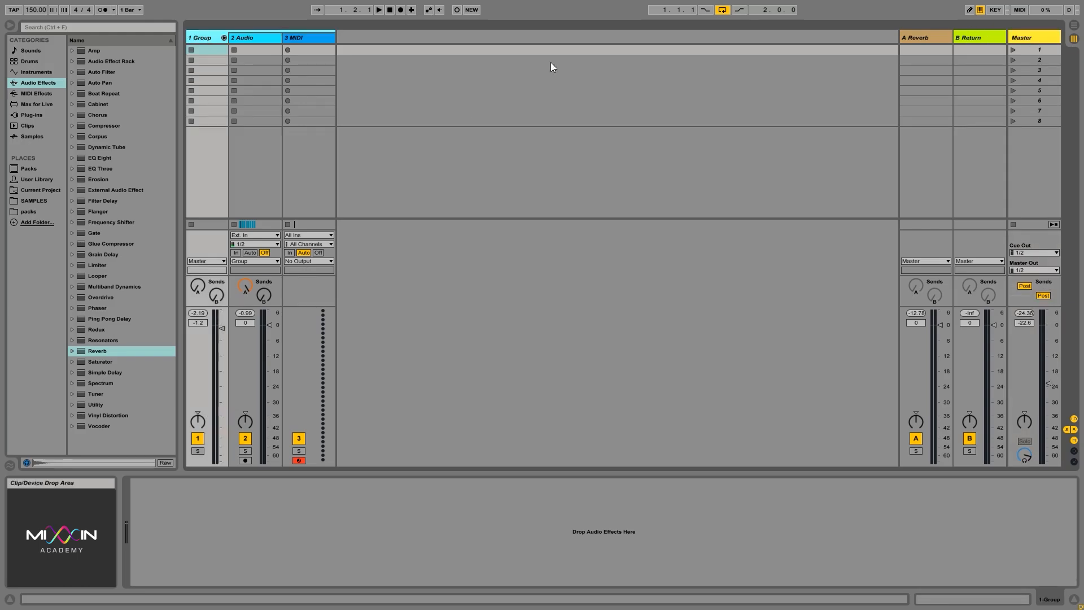
pyautogui.click(916, 38)
pyautogui.click(293, 37)
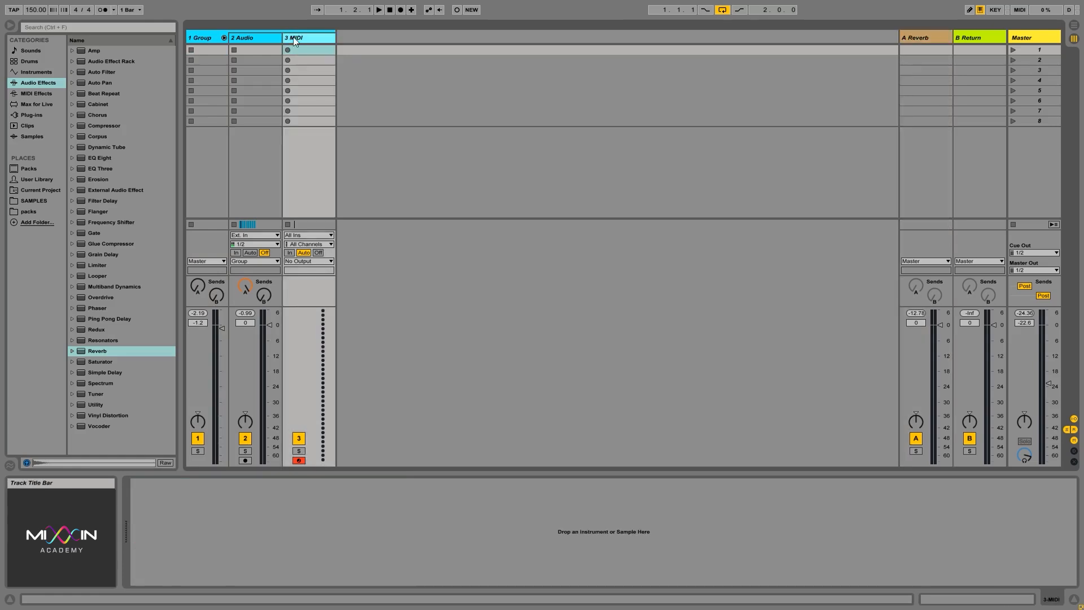
pyautogui.click(260, 38)
pyautogui.click(205, 39)
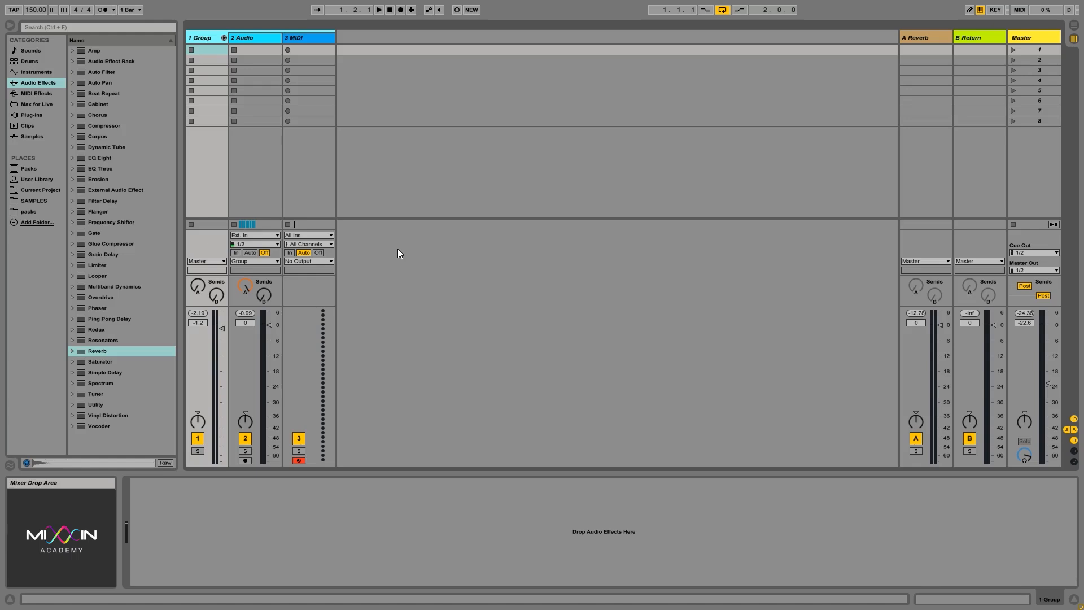
pyautogui.click(1042, 36)
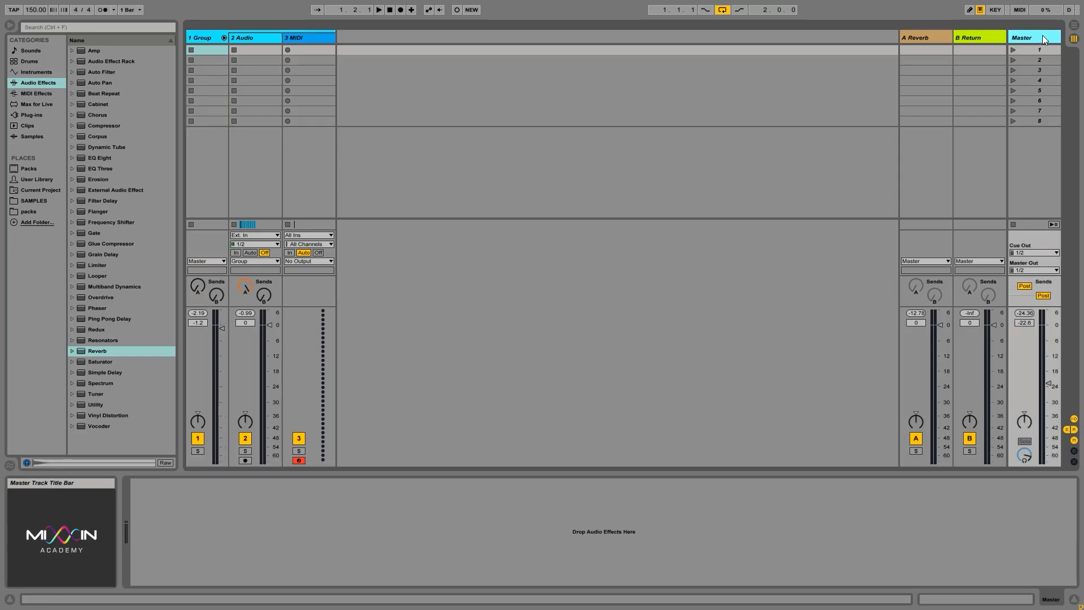